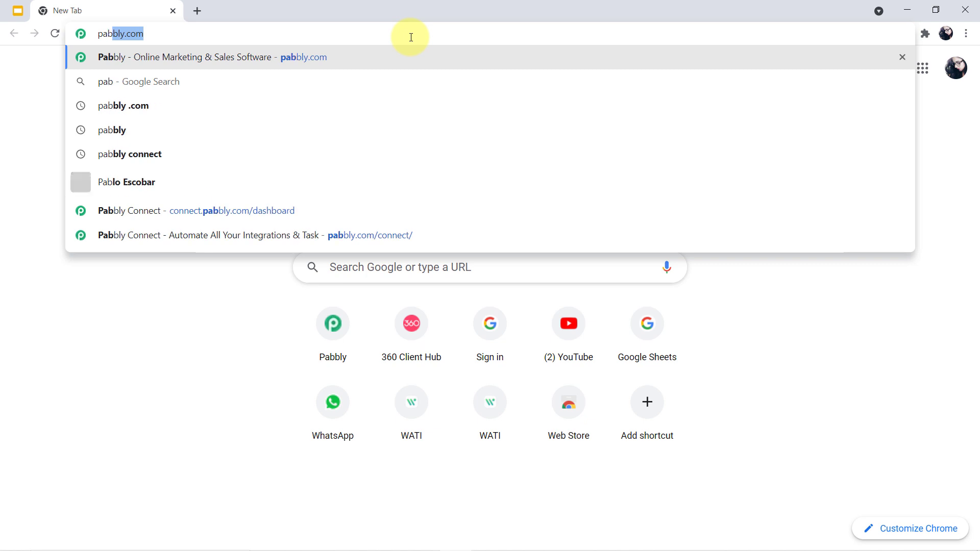
# - Go to pabbly.com, open the Connect product page and start signing in
pyautogui.press('Return')
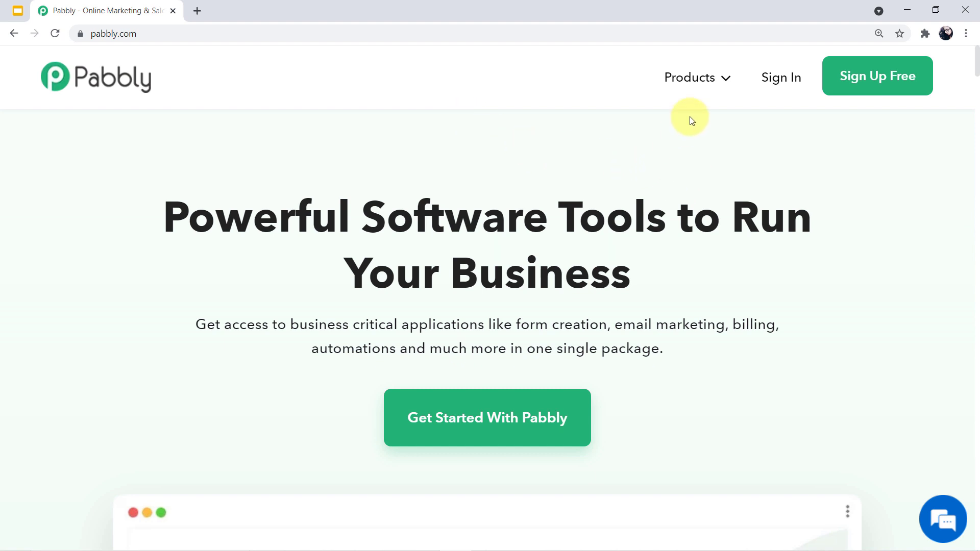
pyautogui.moveTo(696, 79)
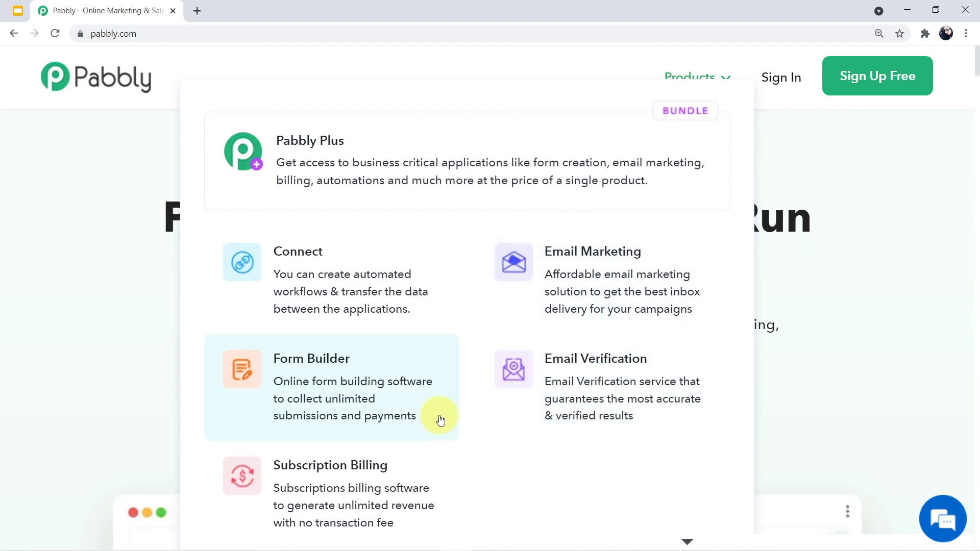
pyautogui.click(389, 295)
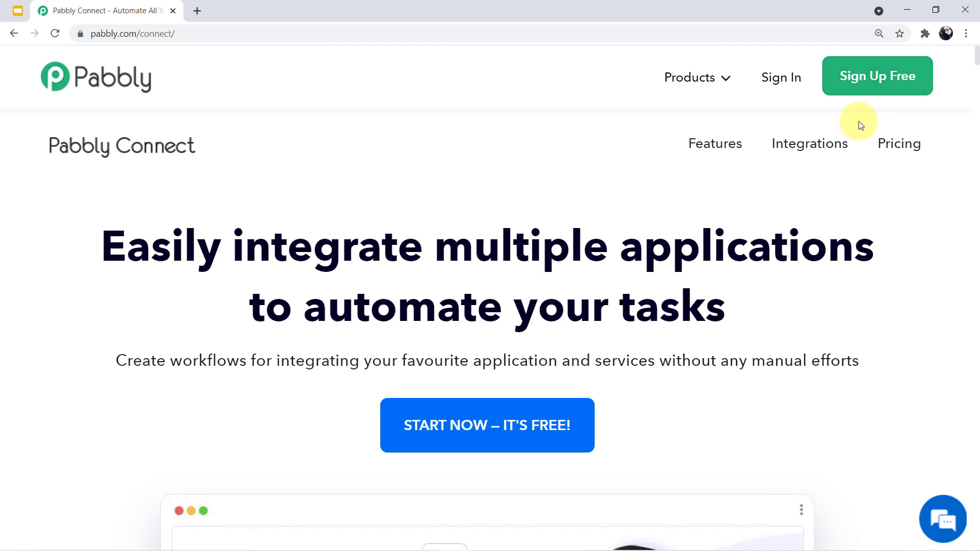
pyautogui.click(792, 85)
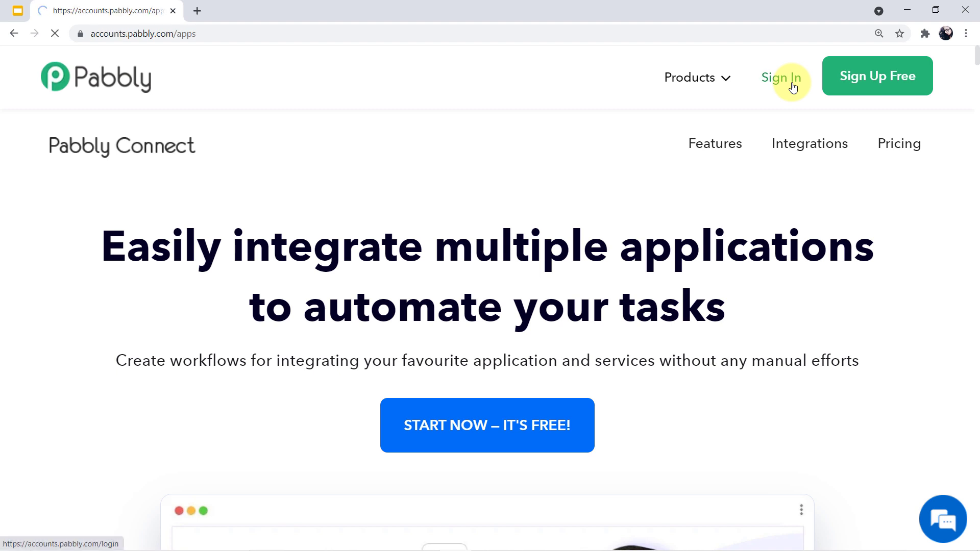
# - Launch Pabbly Connect from the Connect card in the All Apps list
pyautogui.scroll(-1, 624, 153)
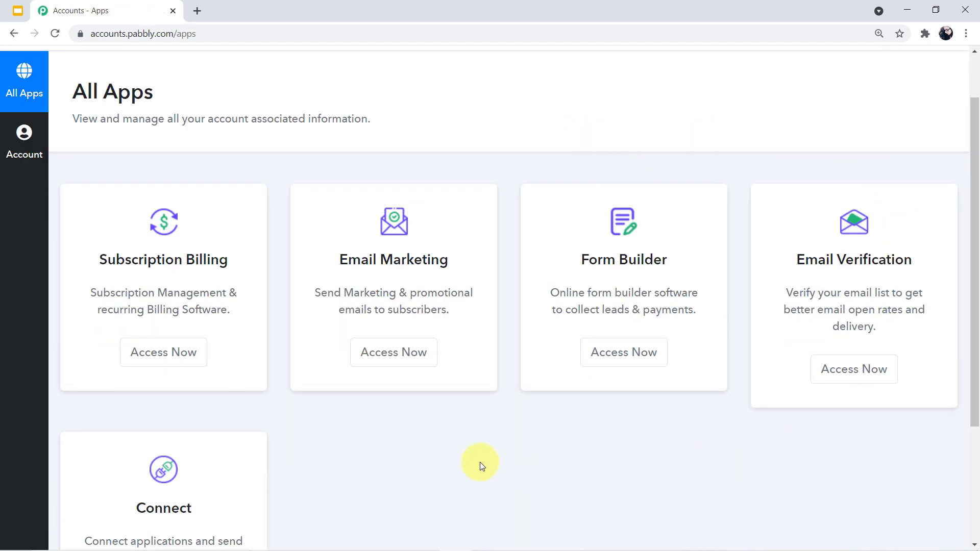
pyautogui.scroll(-2, 480, 463)
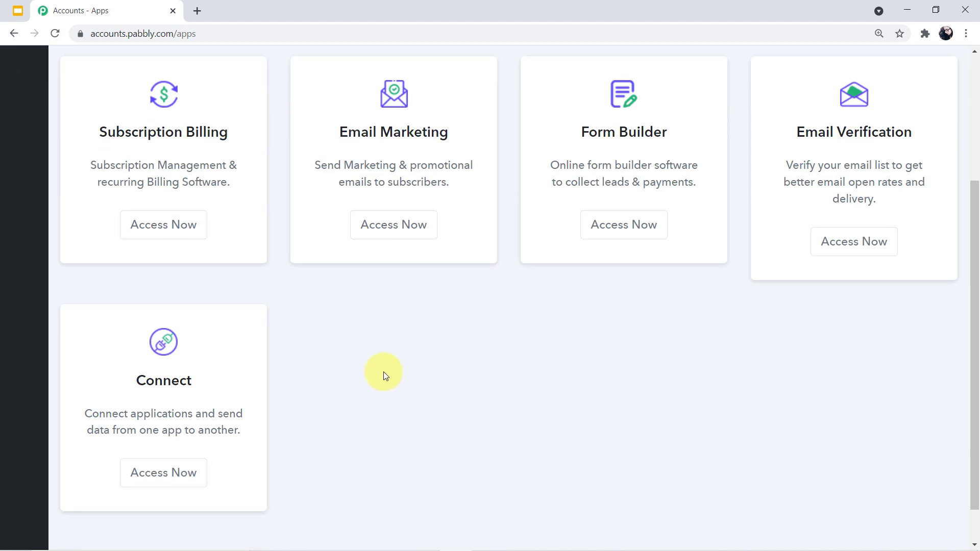
pyautogui.click(164, 473)
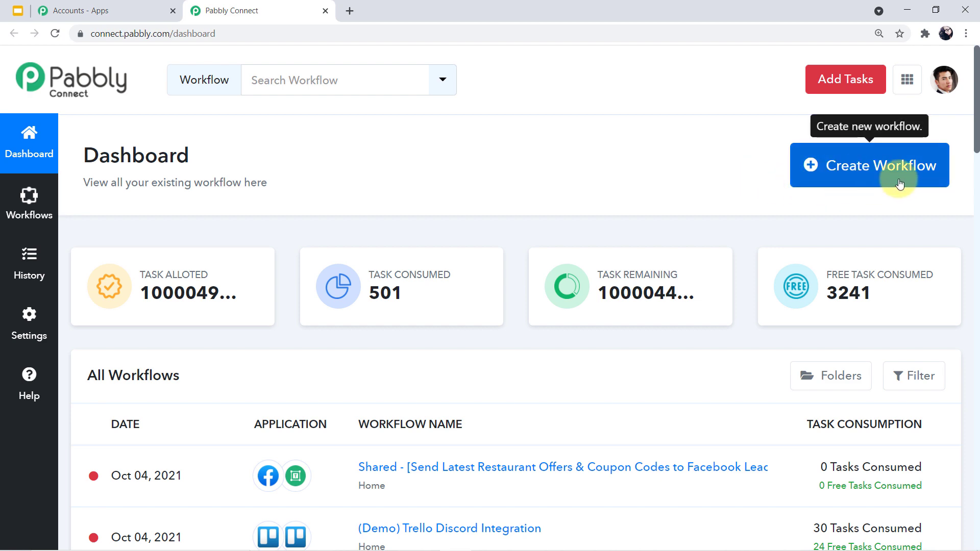
# - Create a workflow named 'Send Digital ID Cards to Participants on WhatsApp'
pyautogui.click(875, 177)
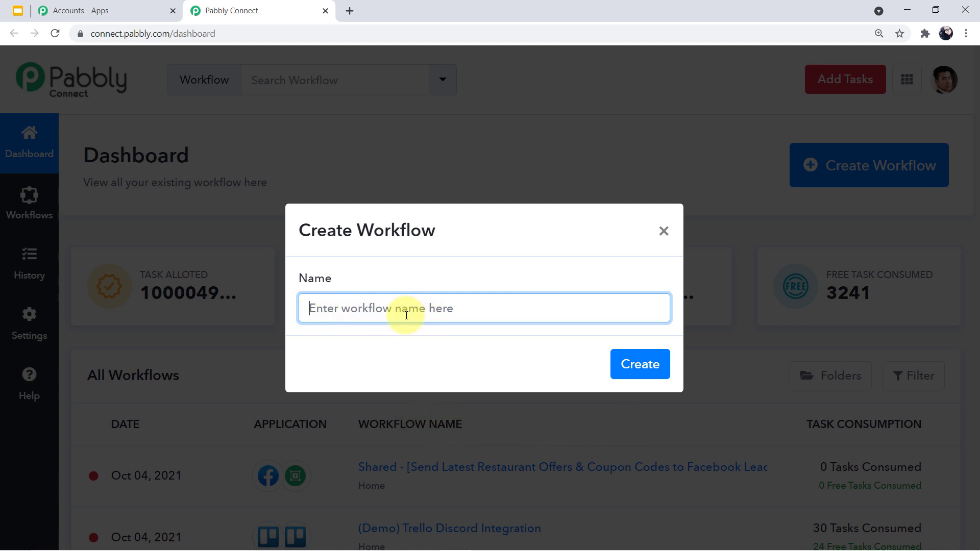
pyautogui.click(382, 313)
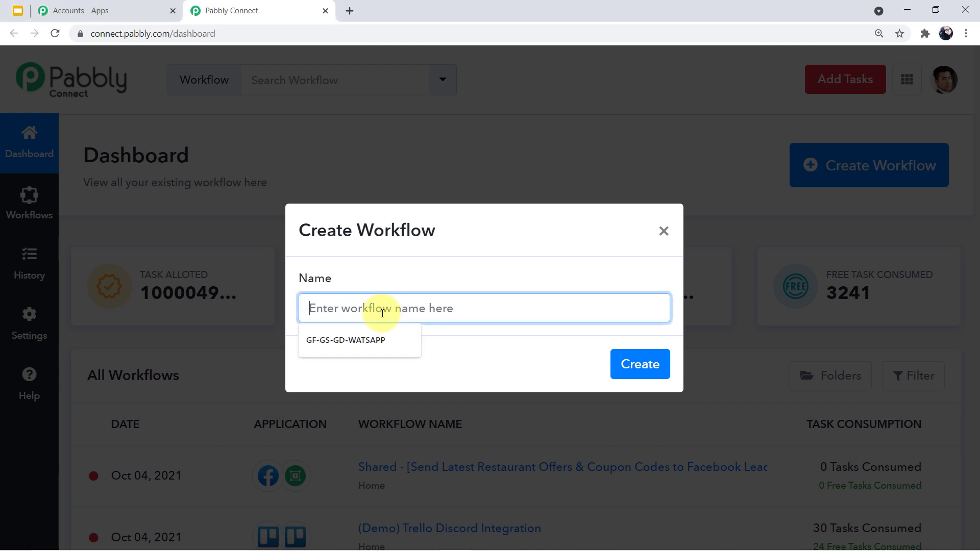
pyautogui.write('Send ')
pyautogui.write('Dit')
pyautogui.write('gi')
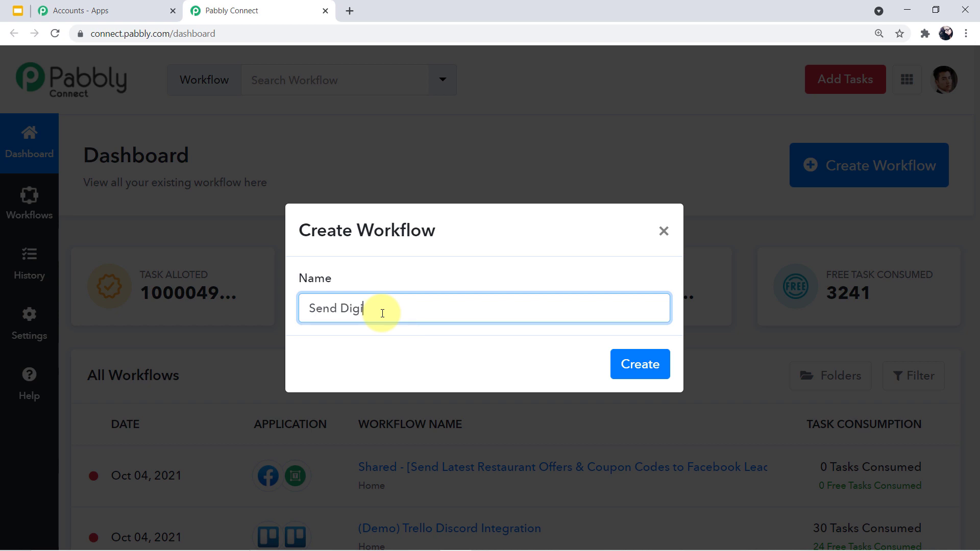
pyautogui.write('tal ID Card To')
pyautogui.press('BackSpace')
pyautogui.write('to Participants on WhatsApp')
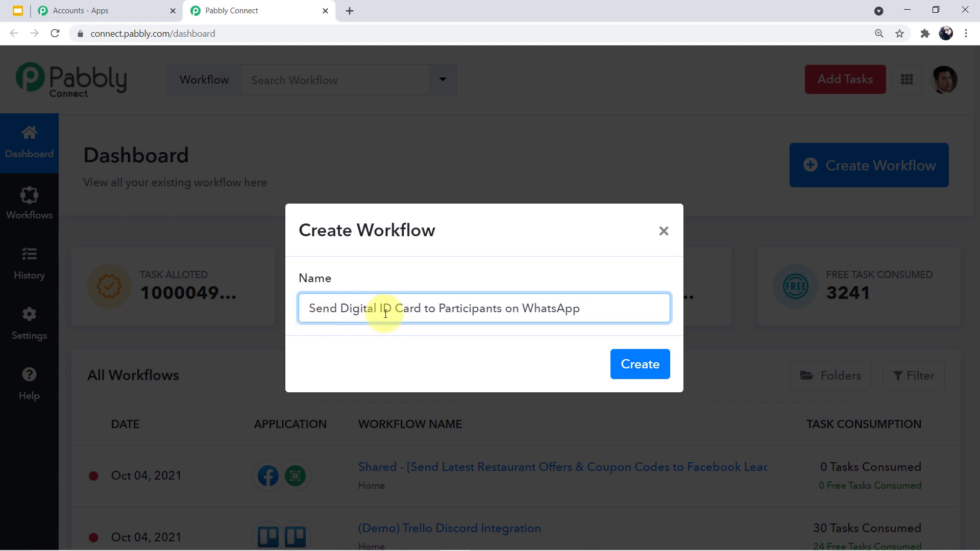
pyautogui.click(422, 309)
pyautogui.write('s')
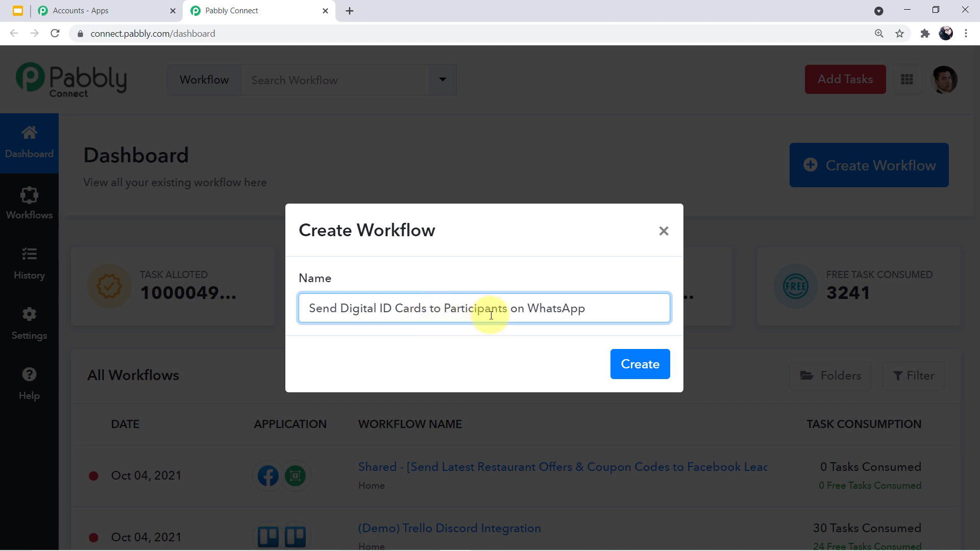
pyautogui.click(623, 366)
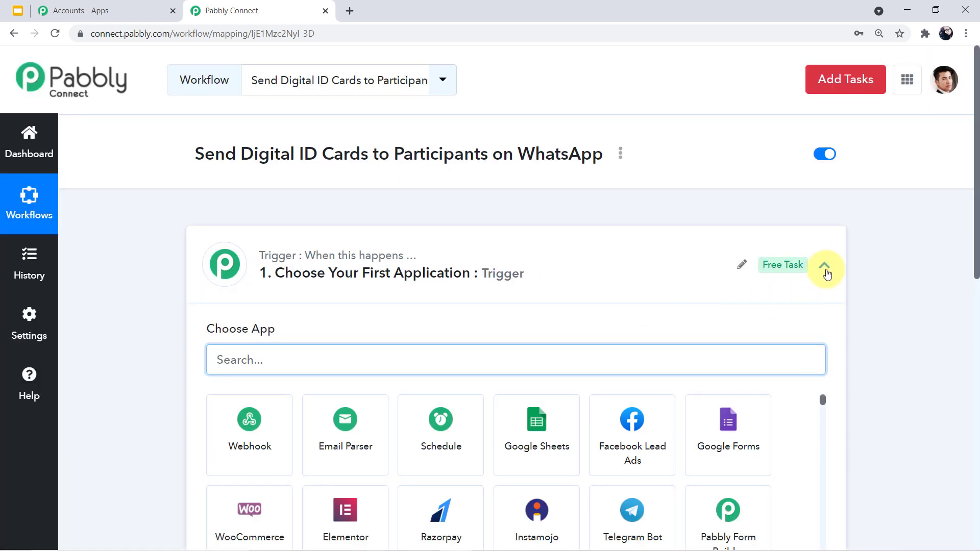
# - Search 'pabbly' and set Pabbly Form Builder as the trigger app
pyautogui.click(825, 266)
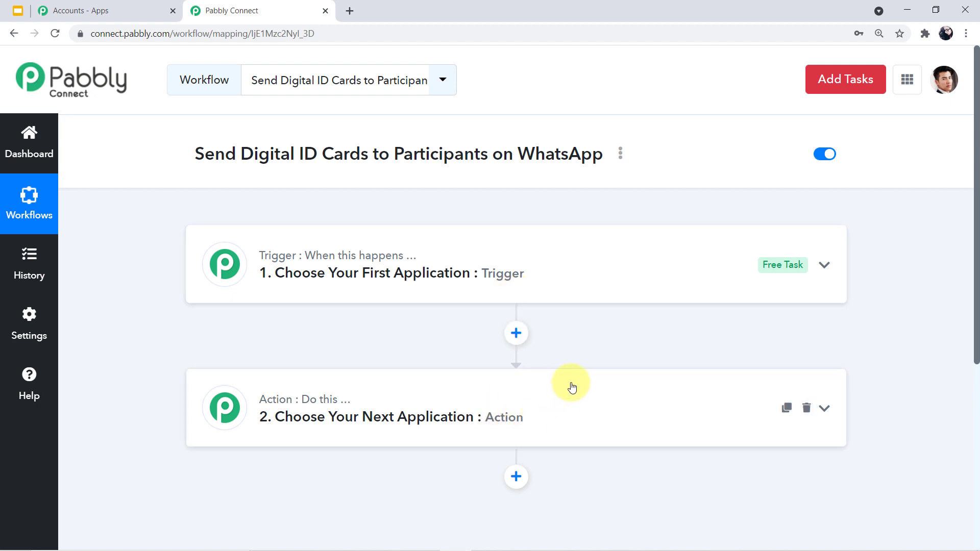
pyautogui.click(553, 258)
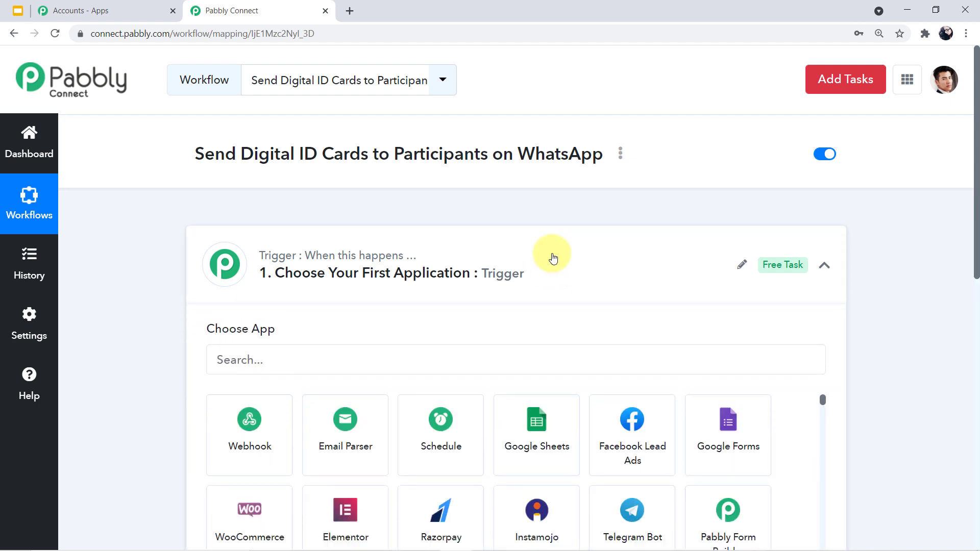
pyautogui.click(355, 369)
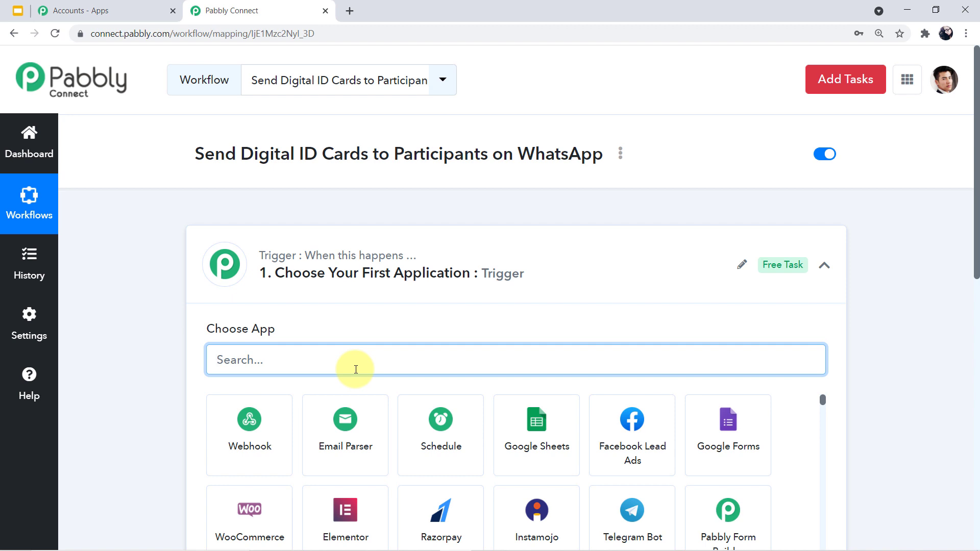
pyautogui.write('pabbly')
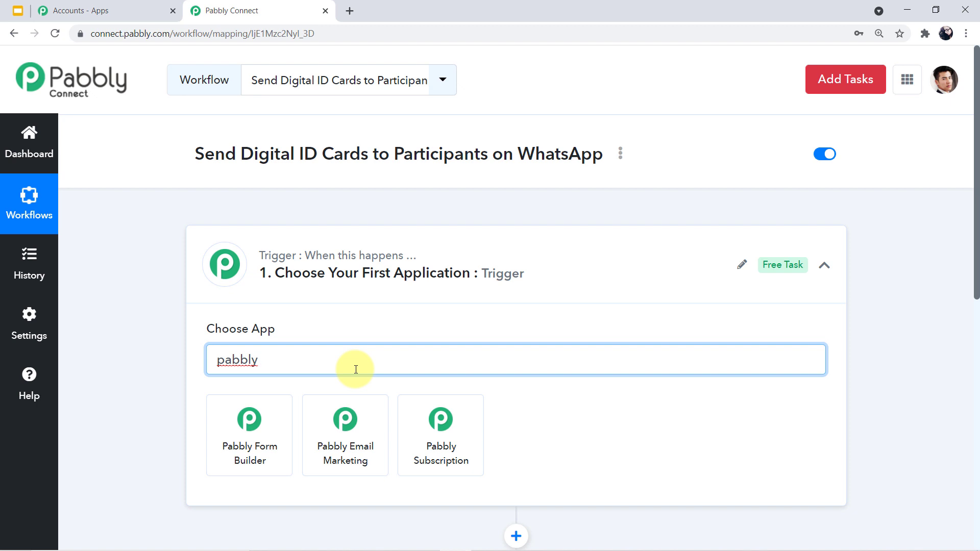
pyautogui.click(253, 435)
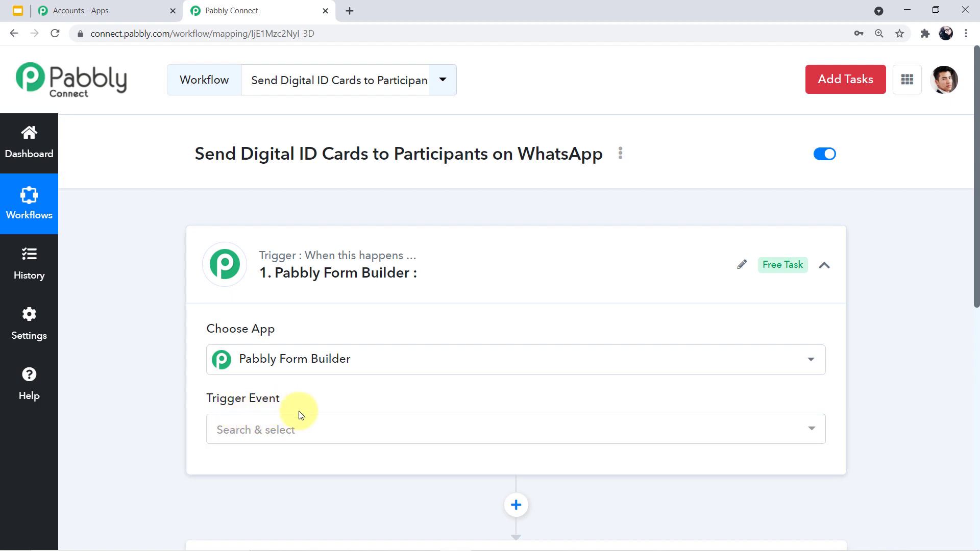
# - Set the trigger event to New Form Submission and select its webhook URL
pyautogui.click(815, 432)
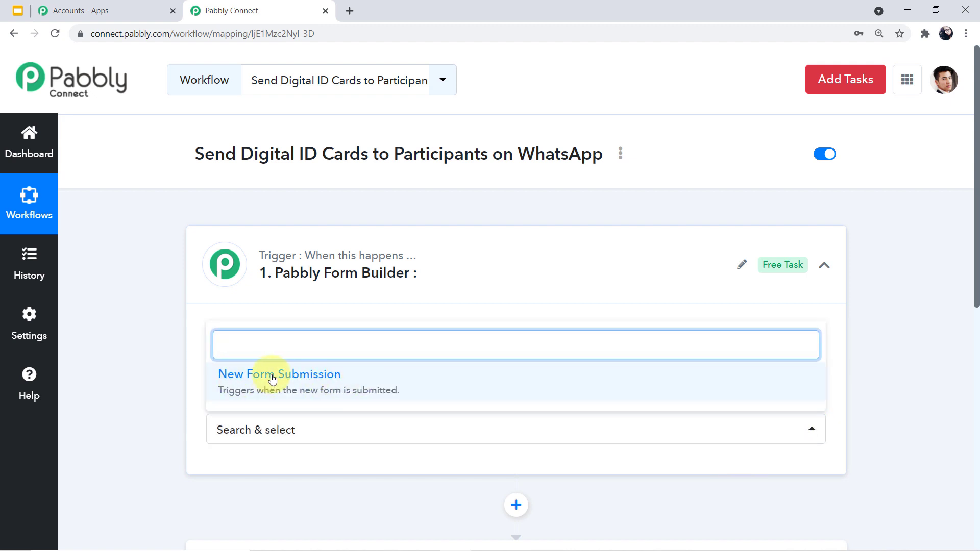
pyautogui.click(317, 389)
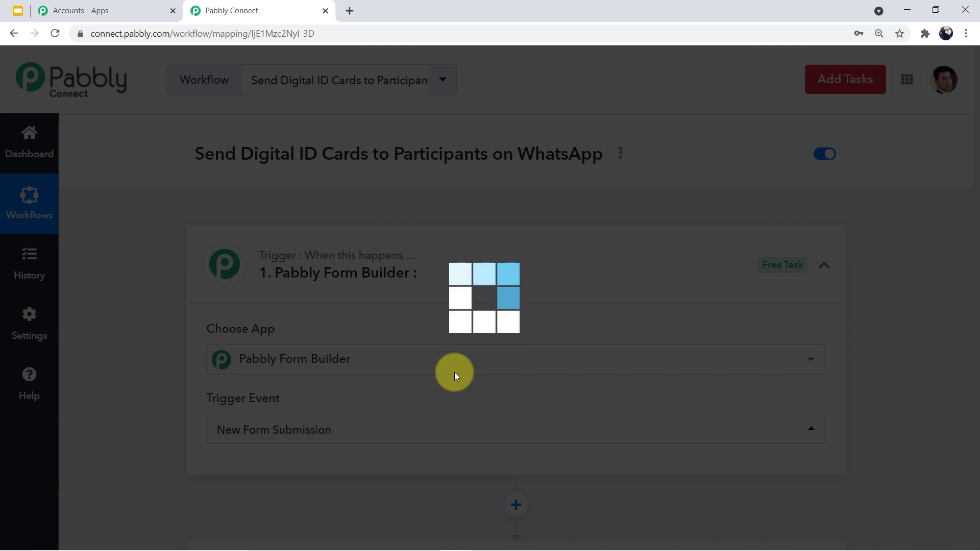
pyautogui.scroll(-4, 437, 378)
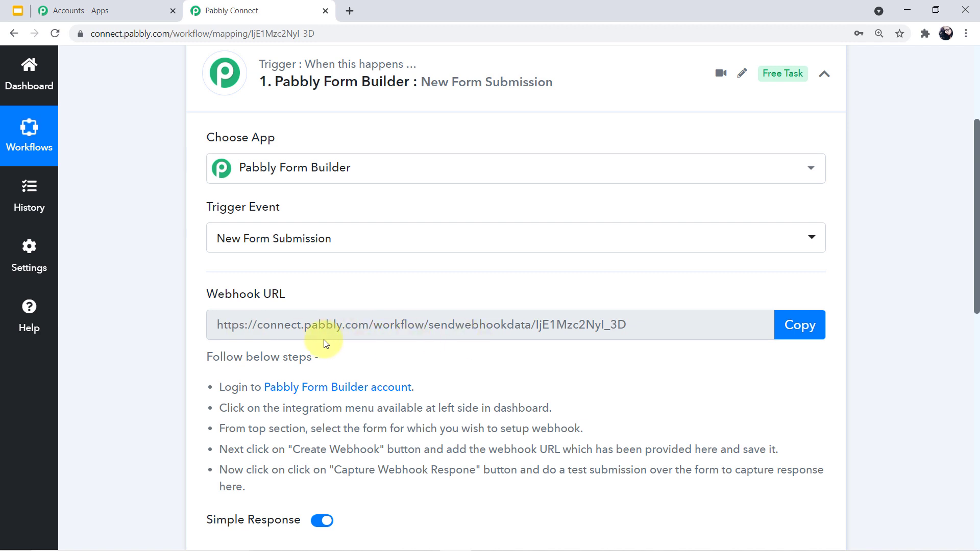
pyautogui.moveTo(213, 325); pyautogui.dragTo(611, 326)
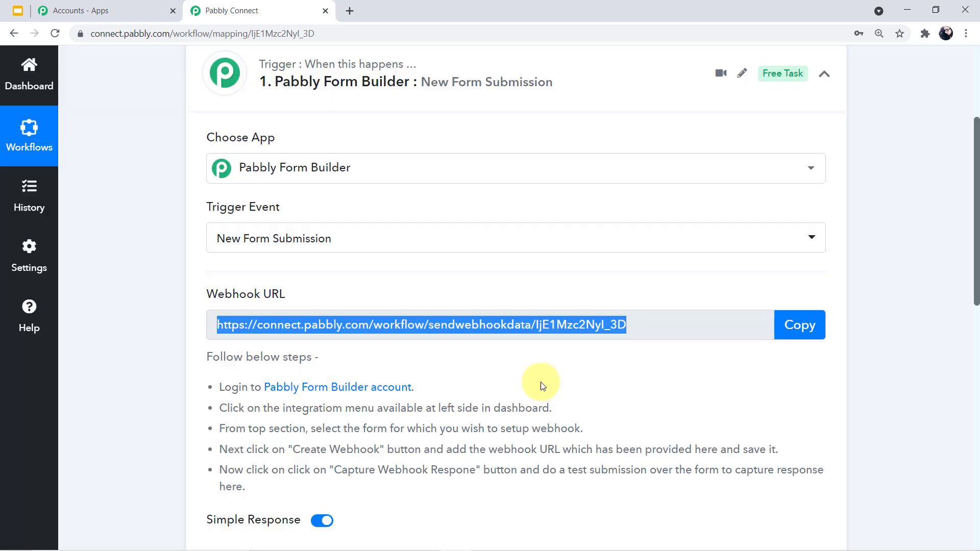
pyautogui.scroll(-1, 300, 346)
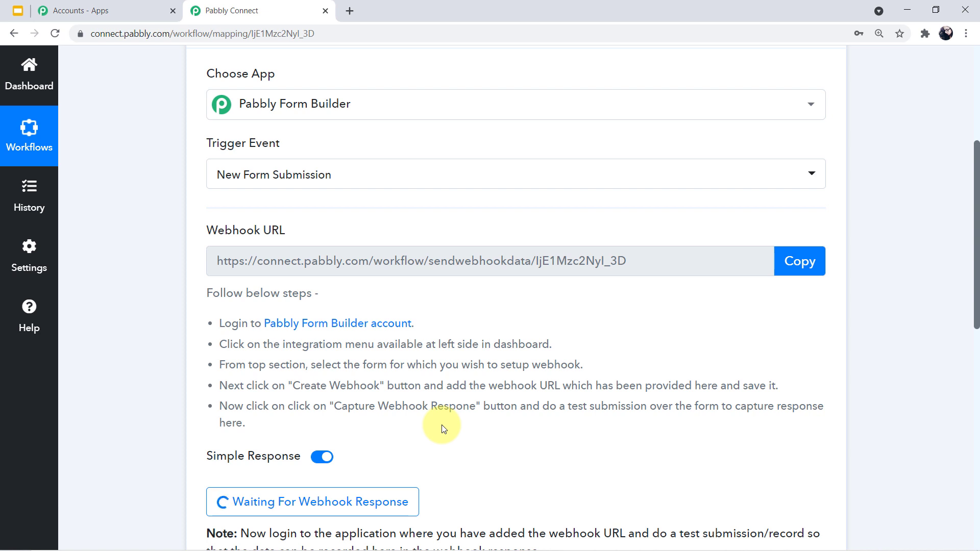
pyautogui.scroll(1, 442, 426)
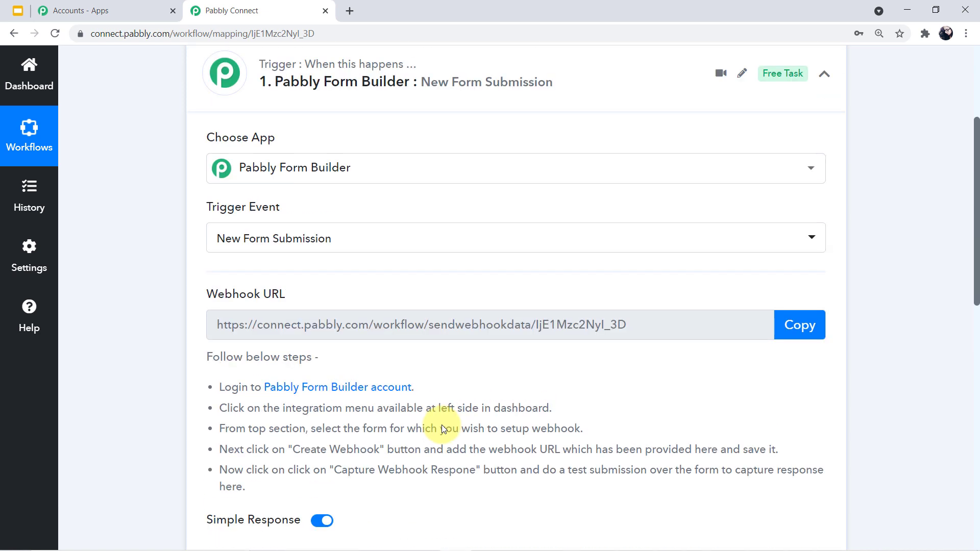
pyautogui.scroll(1, 442, 426)
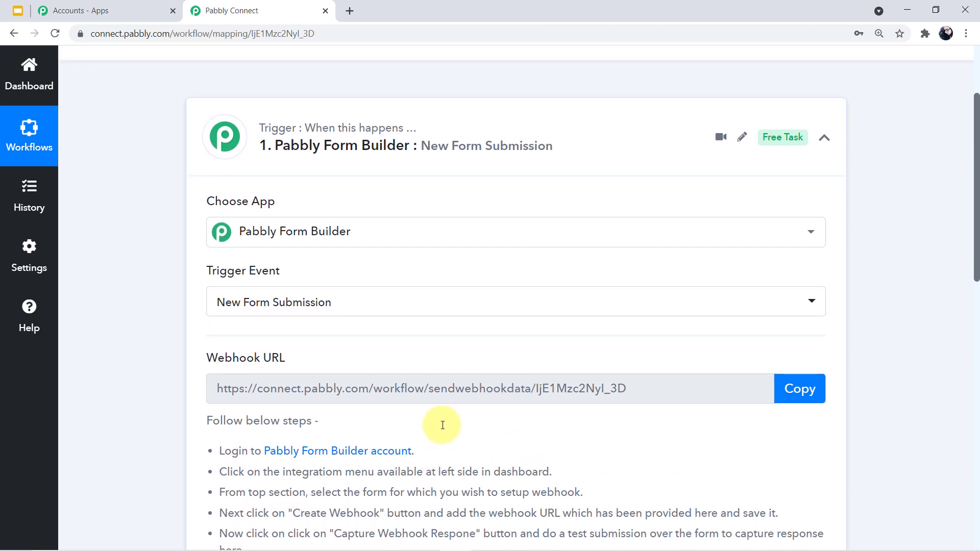
pyautogui.scroll(2, 442, 426)
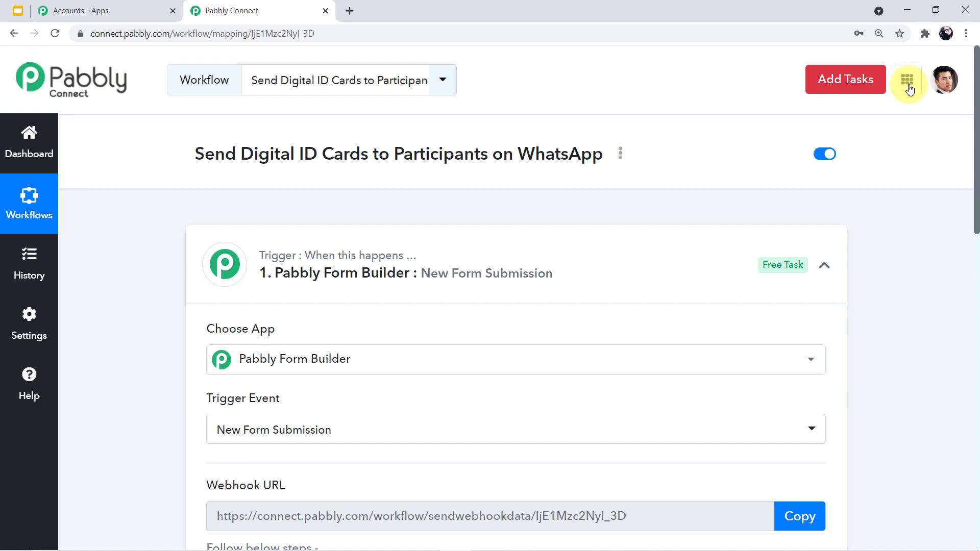
pyautogui.click(907, 82)
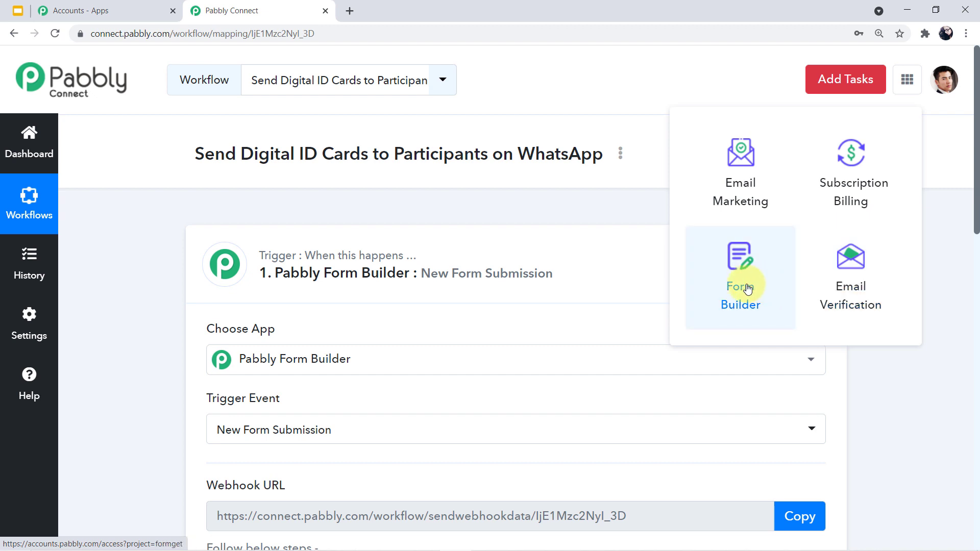
pyautogui.click(747, 289)
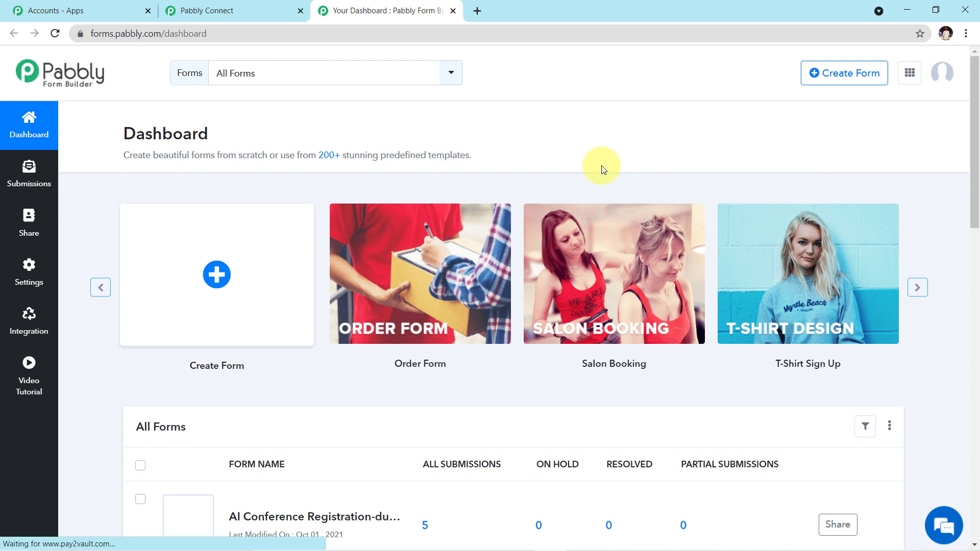
pyautogui.scroll(-1, 601, 165)
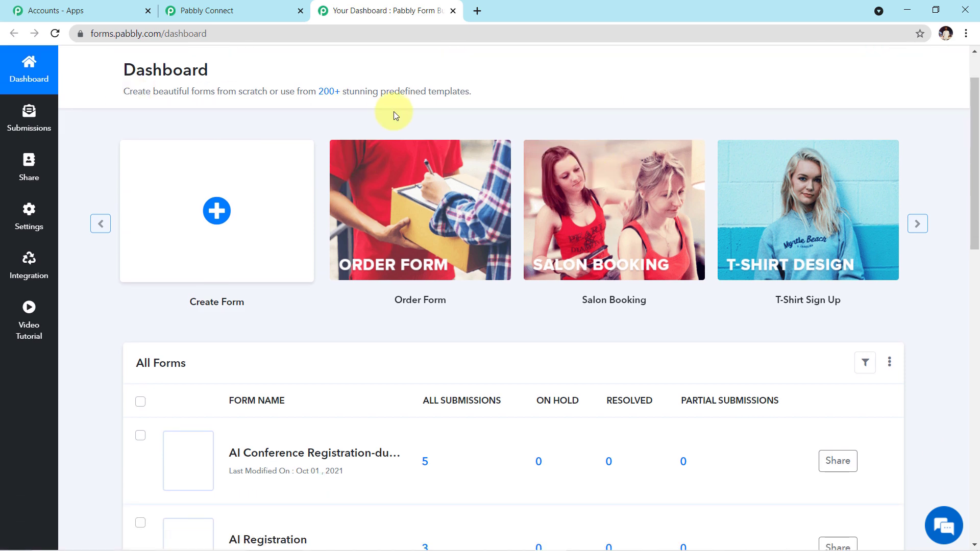
pyautogui.scroll(-4, 384, 129)
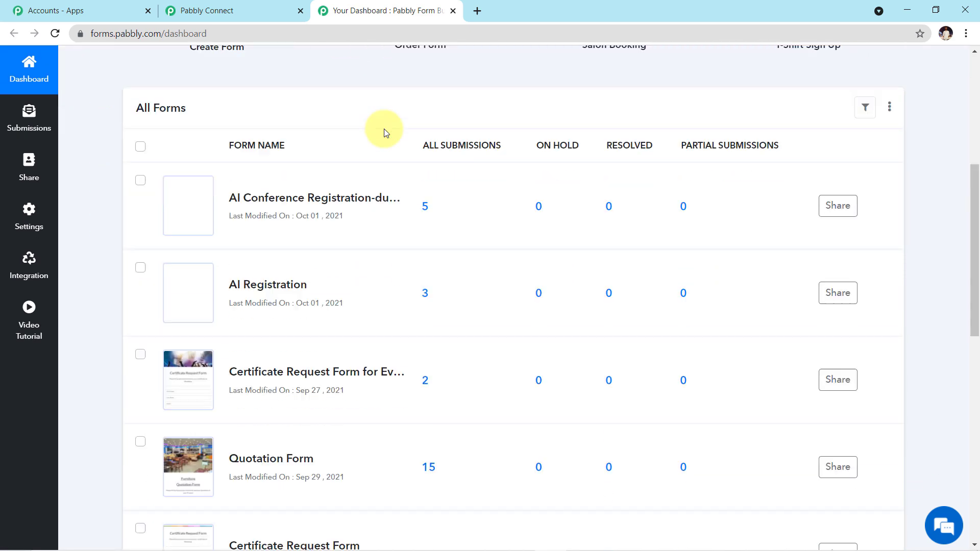
pyautogui.scroll(-4, 321, 226)
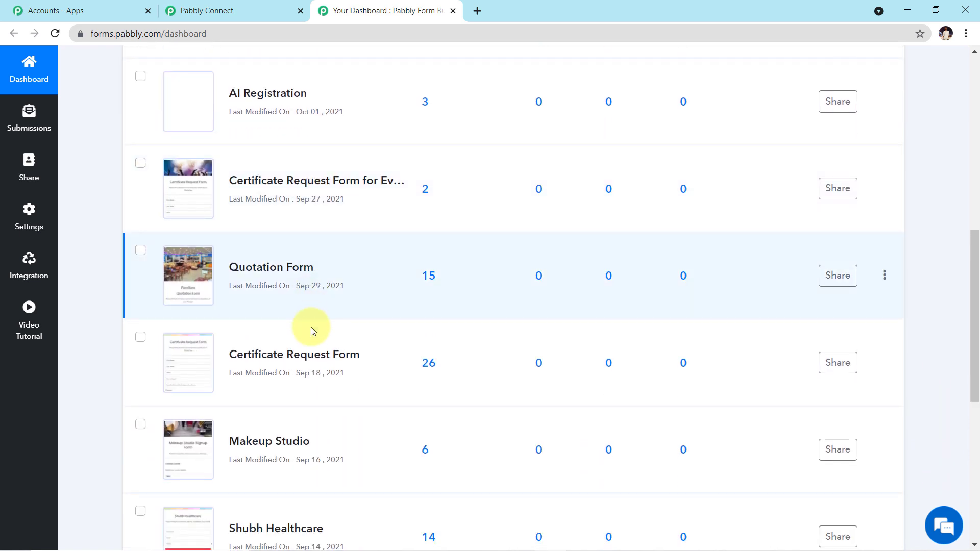
pyautogui.scroll(-2, 313, 344)
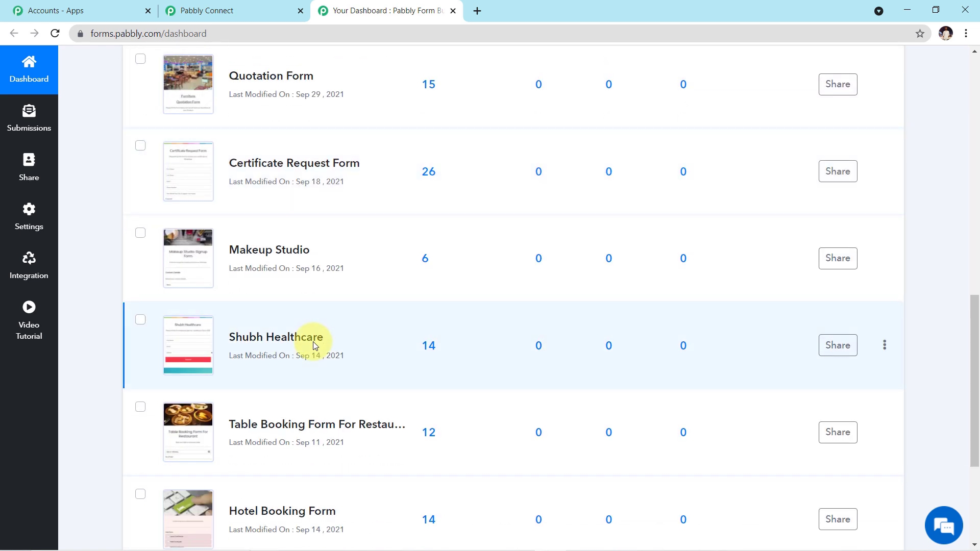
pyautogui.scroll(2, 313, 342)
pyautogui.scroll(4, 314, 342)
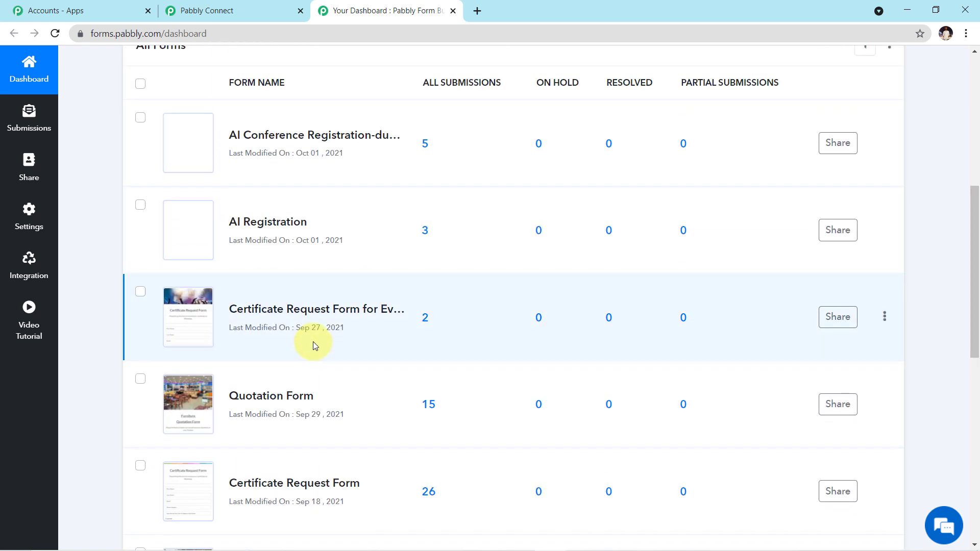
pyautogui.moveTo(188, 292)
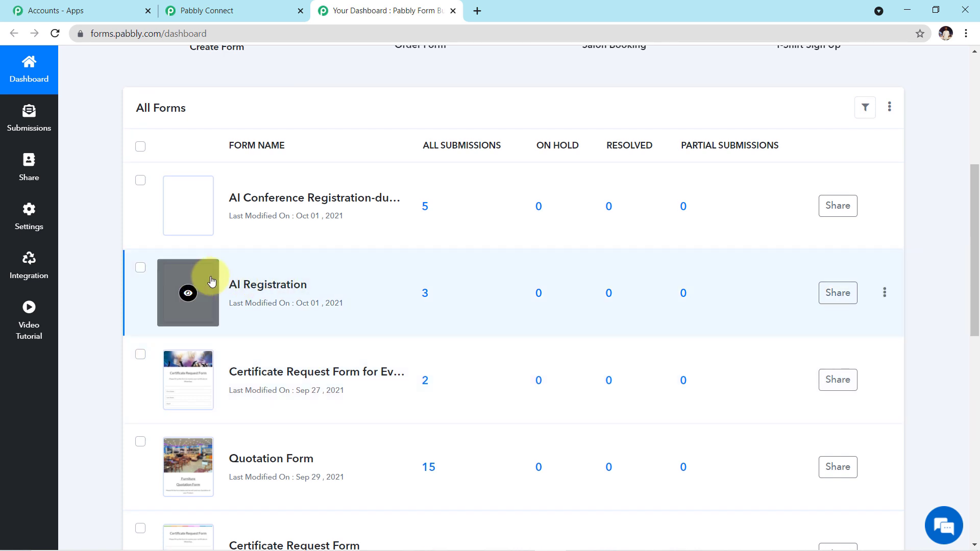
# - Preview the AI Registration form in a new tab, then return to the dashboard
pyautogui.click(185, 293)
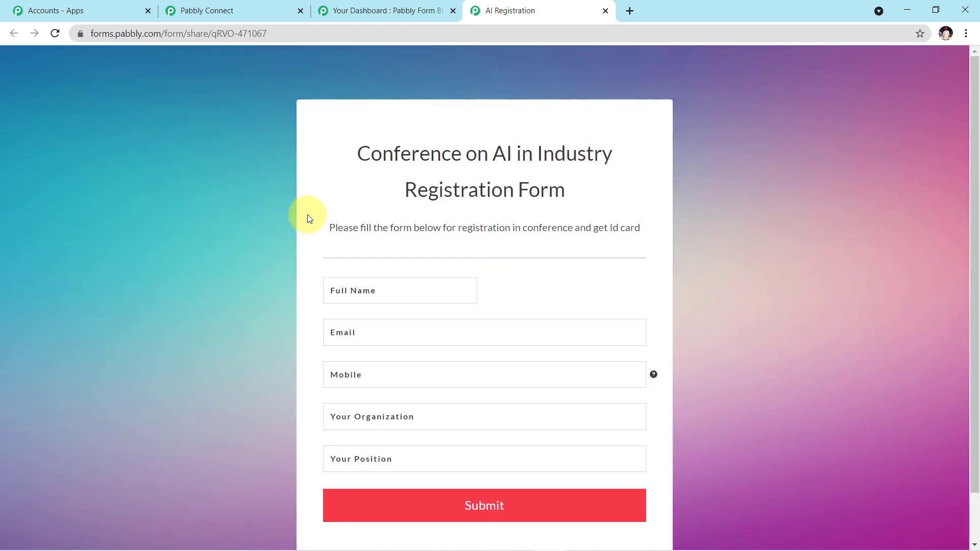
pyautogui.scroll(-1, 528, 221)
pyautogui.scroll(-4, 527, 222)
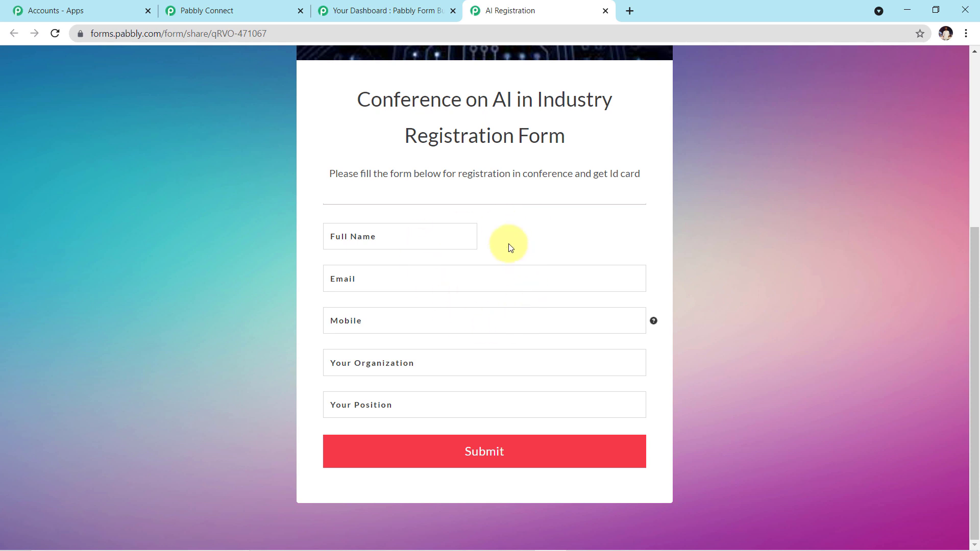
pyautogui.scroll(1, 508, 245)
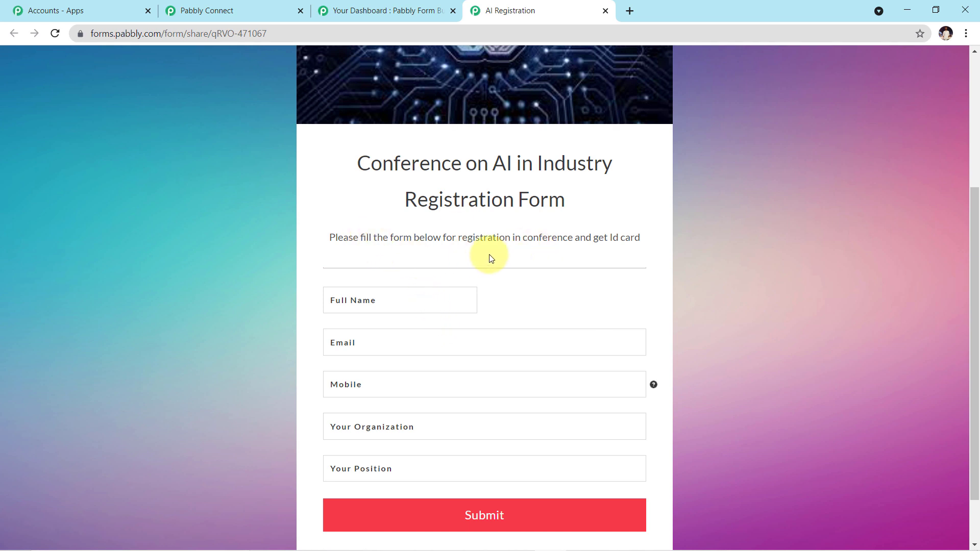
pyautogui.click(402, 11)
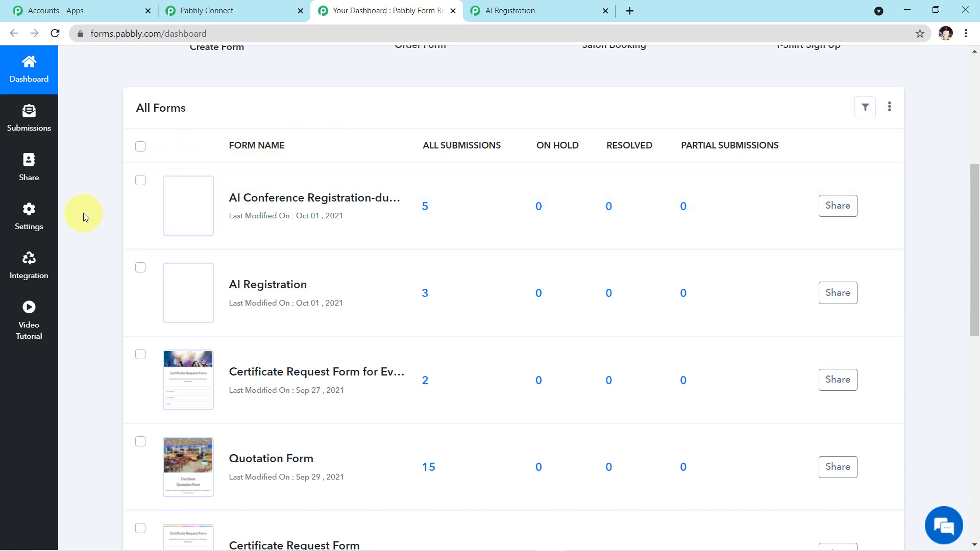
# - Show the Integration webhooks for the AI Registration form
pyautogui.click(23, 271)
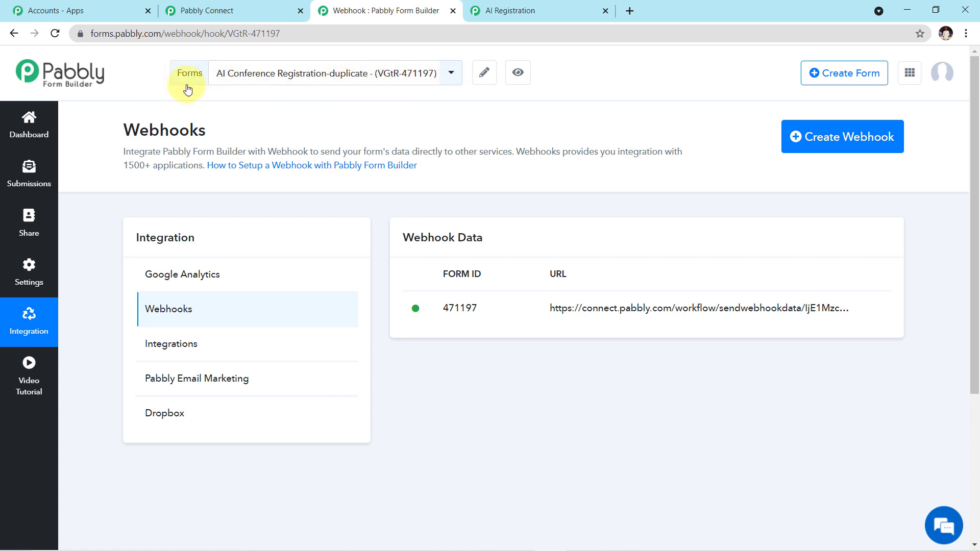
pyautogui.click(449, 76)
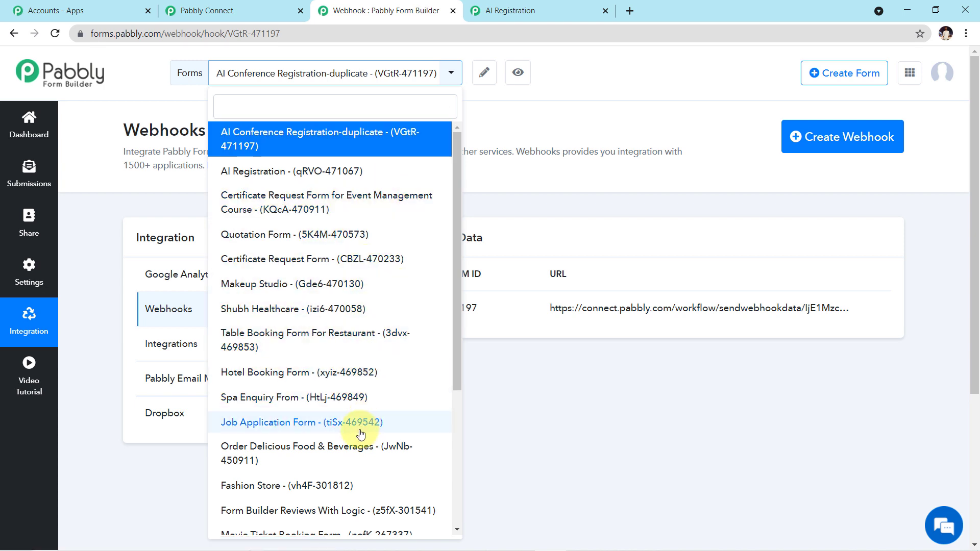
pyautogui.click(329, 173)
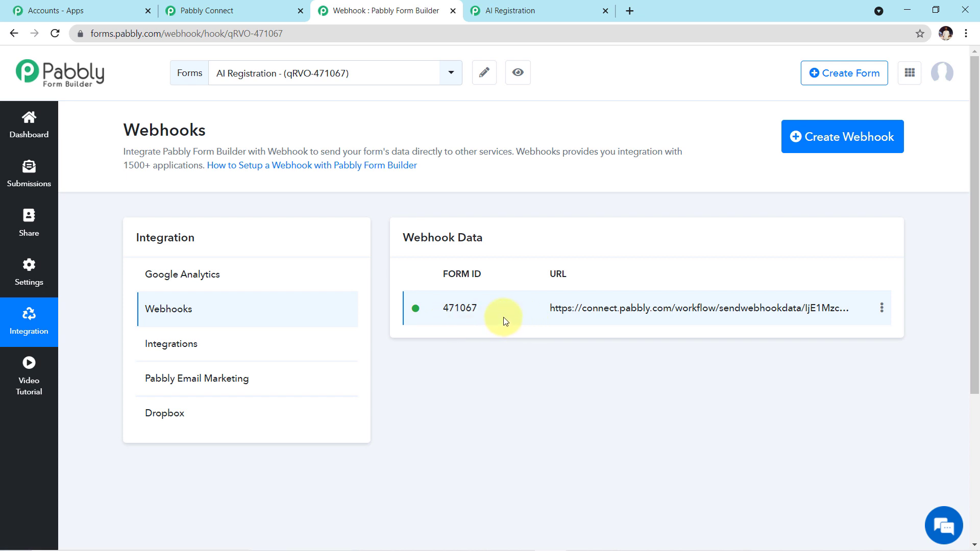
# - Delete the AI Registration form's old webhook and start adding a new one
pyautogui.click(882, 310)
pyautogui.click(857, 346)
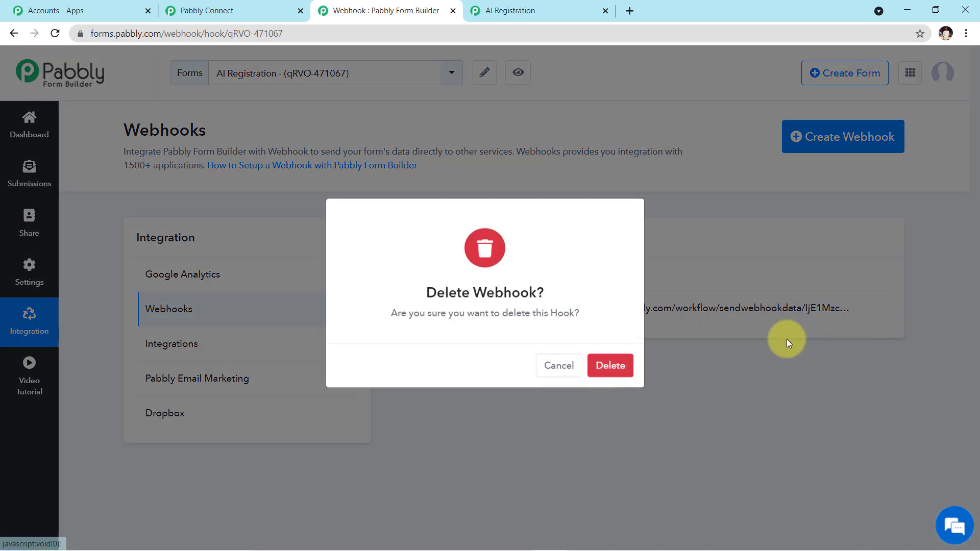
pyautogui.click(625, 375)
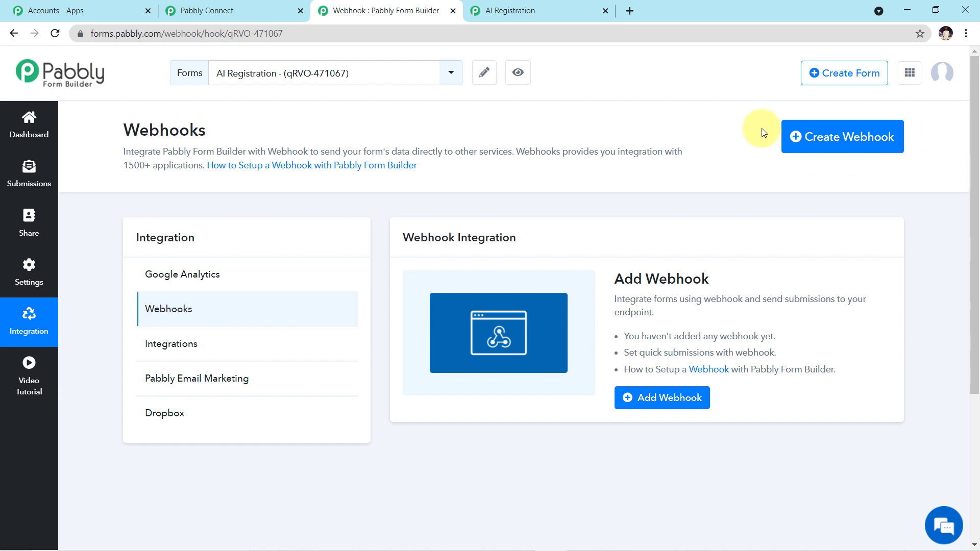
pyautogui.click(845, 151)
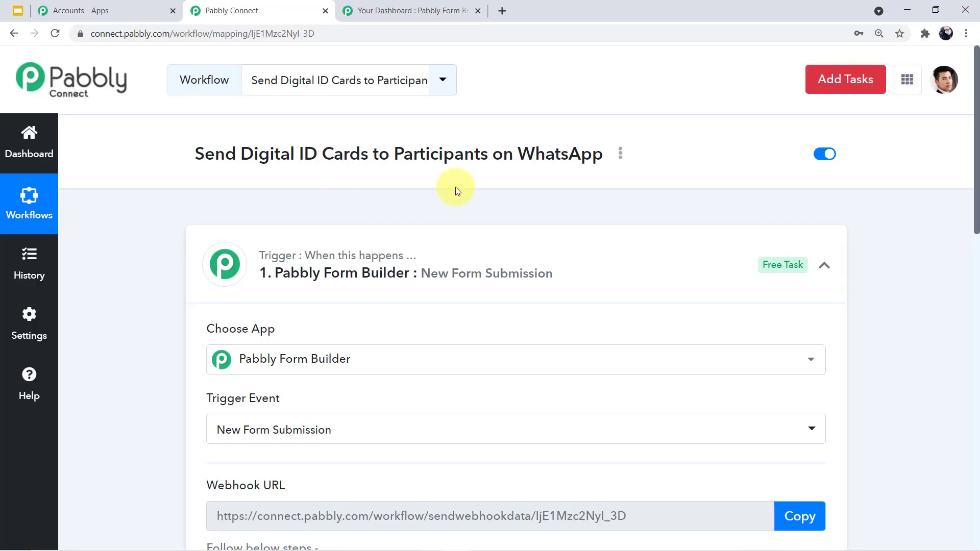
# - Save a new webhook using the copied Pabbly Connect workflow webhook URL
pyautogui.scroll(-1, 456, 194)
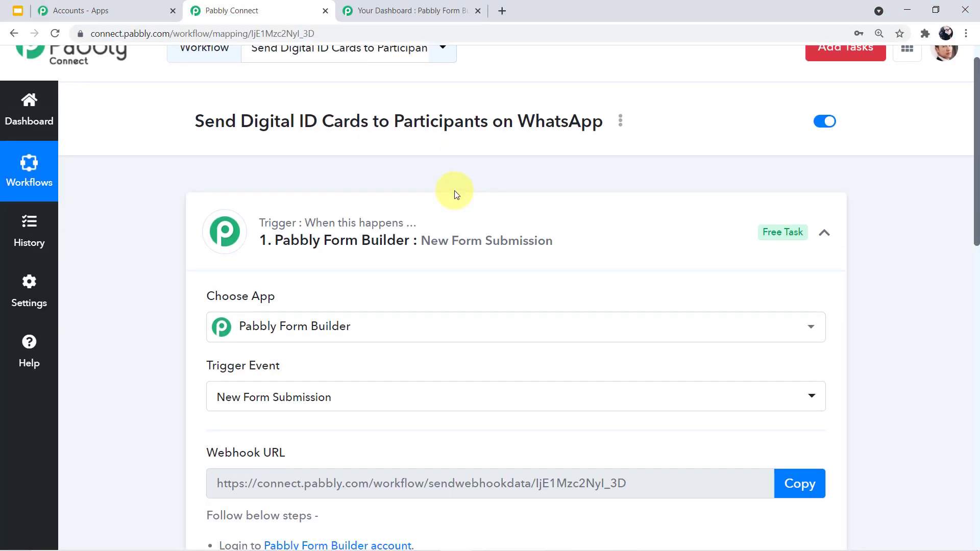
pyautogui.scroll(-4, 456, 194)
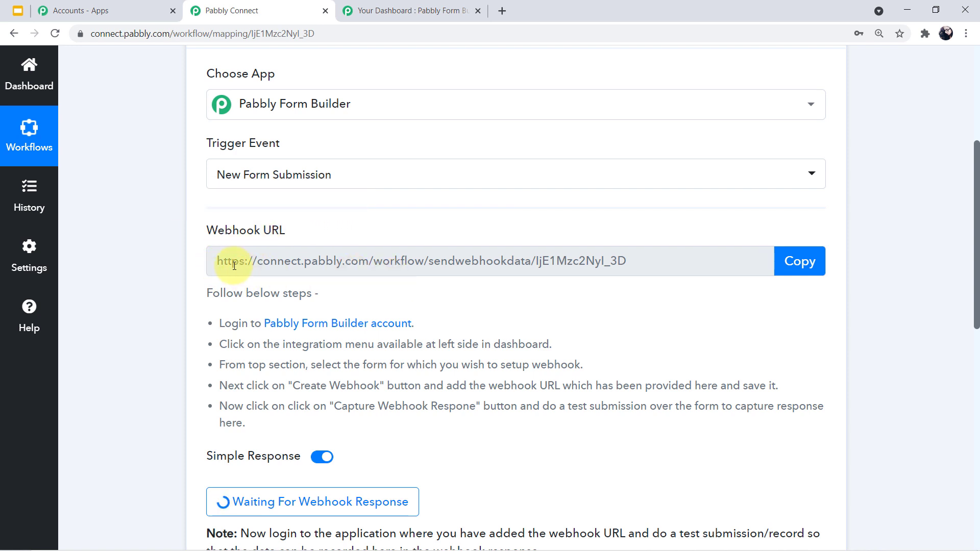
pyautogui.click(796, 280)
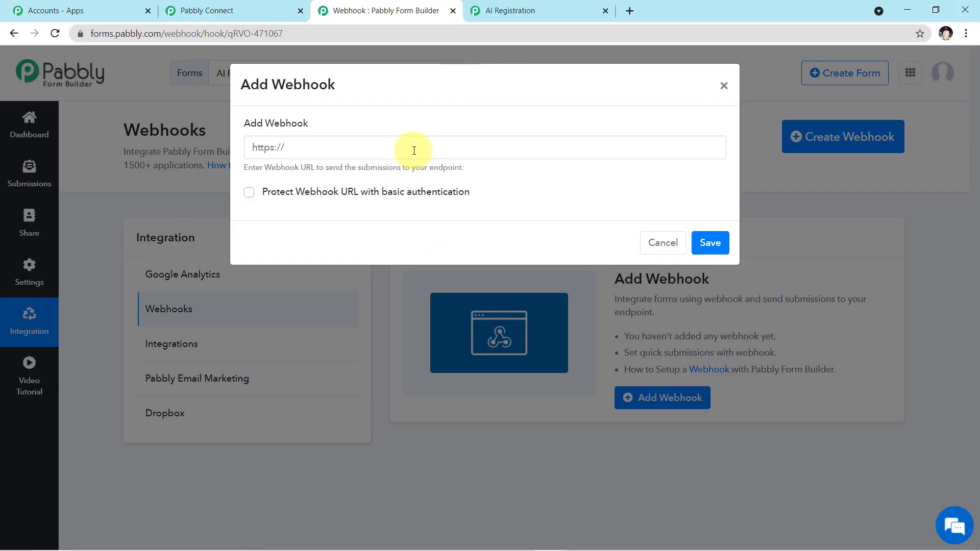
pyautogui.click(414, 151)
pyautogui.hotkey('ctrl', 'v')
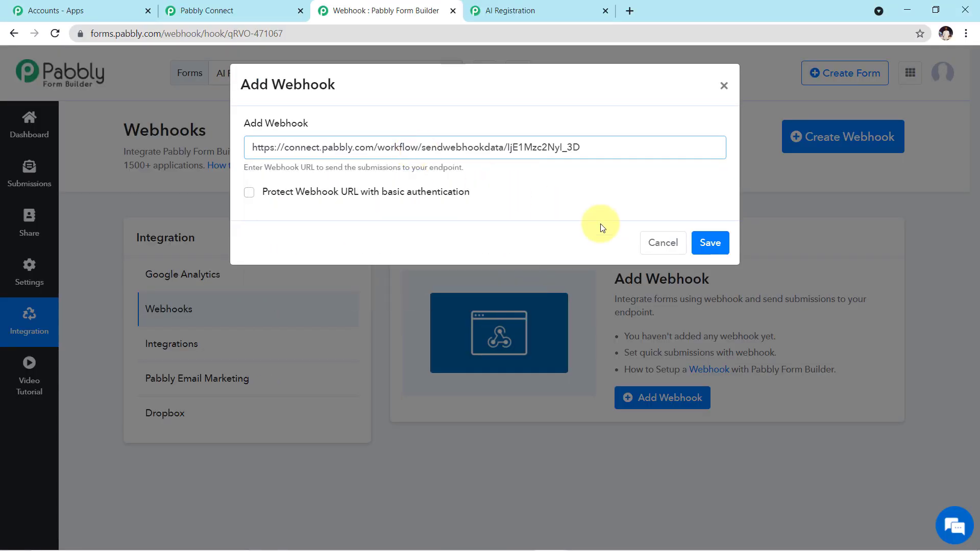
pyautogui.click(707, 245)
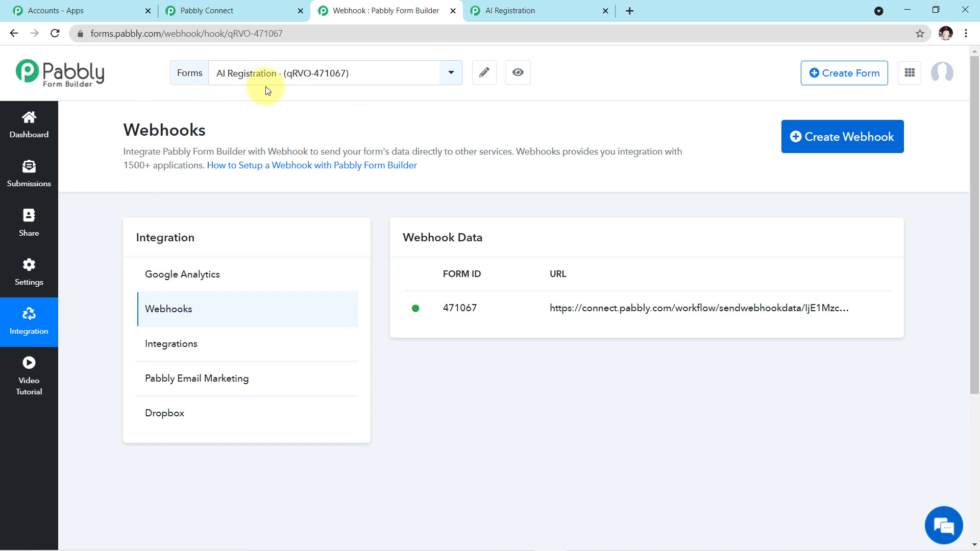
# - Copy the AI Registration form's share link from the Share page
pyautogui.click(26, 235)
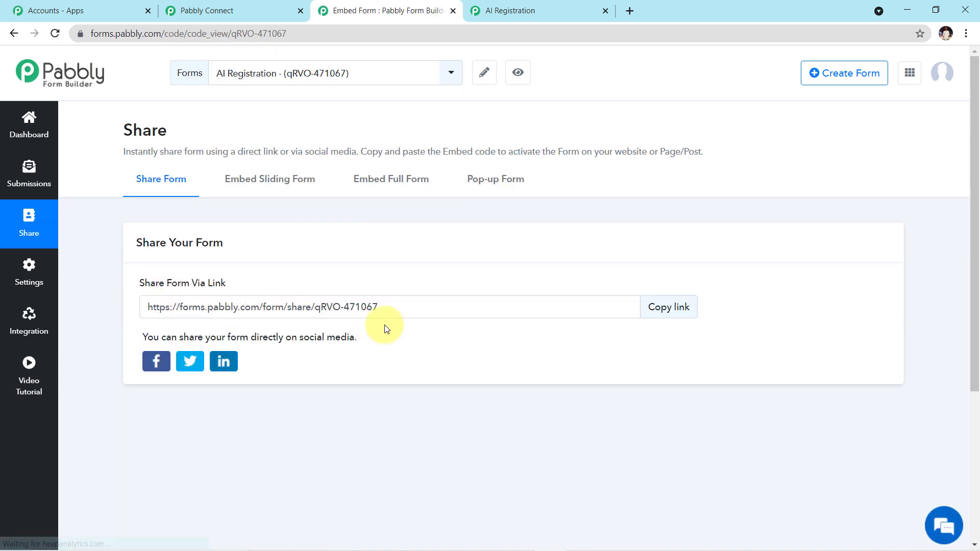
pyautogui.moveTo(390, 307); pyautogui.dragTo(155, 307)
pyautogui.click(679, 307)
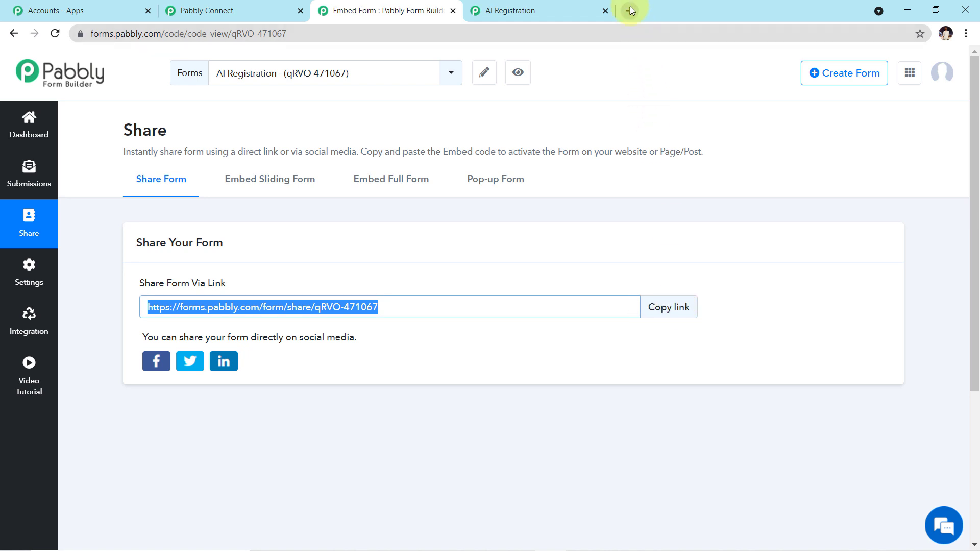
# - Load the share link in a new tab and close the old preview tab
pyautogui.click(630, 10)
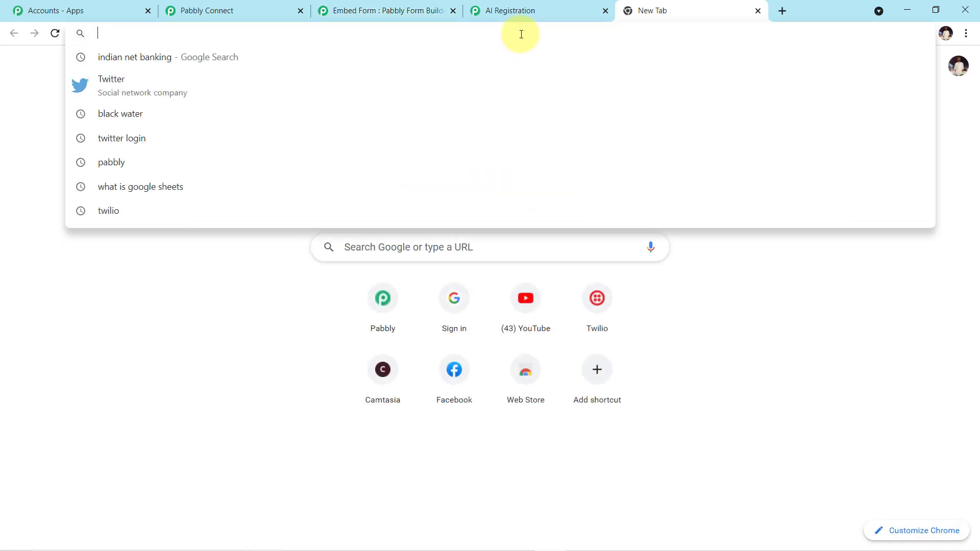
pyautogui.hotkey('ctrl', 'v')
pyautogui.press('Return')
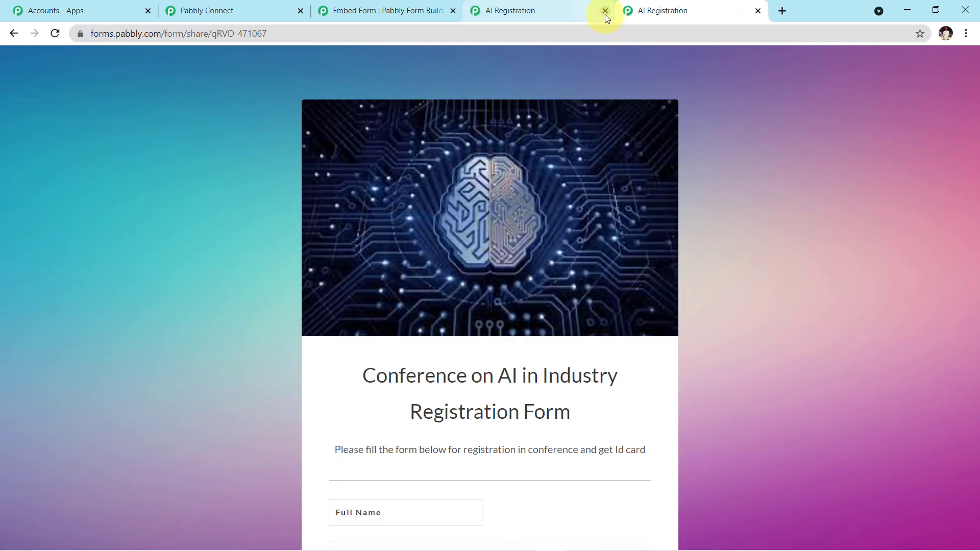
pyautogui.click(605, 11)
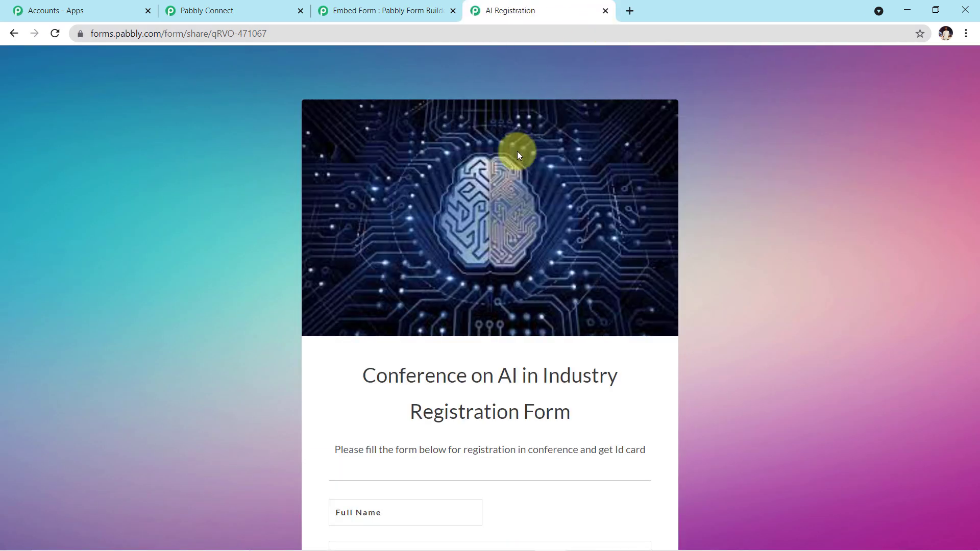
pyautogui.scroll(-4, 518, 153)
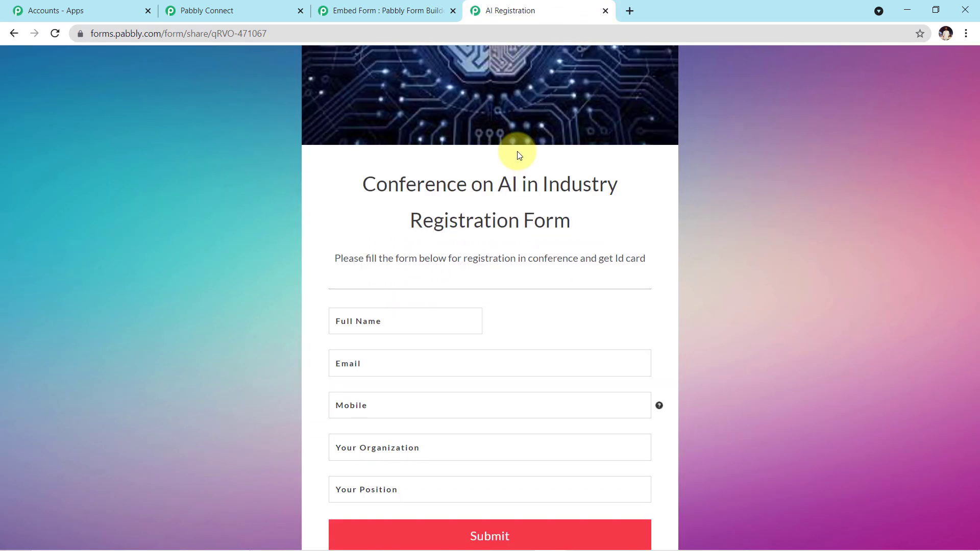
pyautogui.scroll(-2, 516, 156)
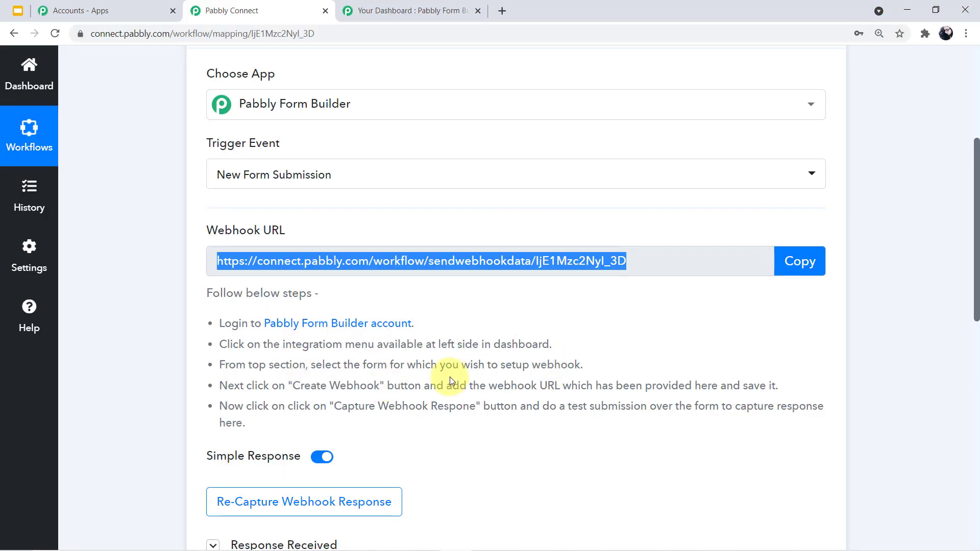
# - Re-capture the trigger's webhook response and return to the blank AI Registration form
pyautogui.scroll(-1, 454, 375)
pyautogui.scroll(-3, 479, 369)
pyautogui.click(367, 374)
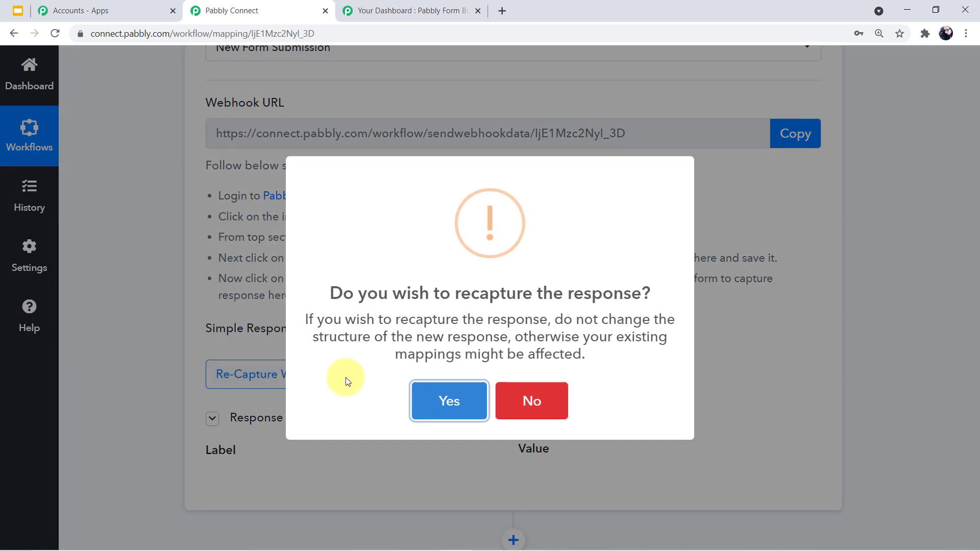
pyautogui.click(439, 401)
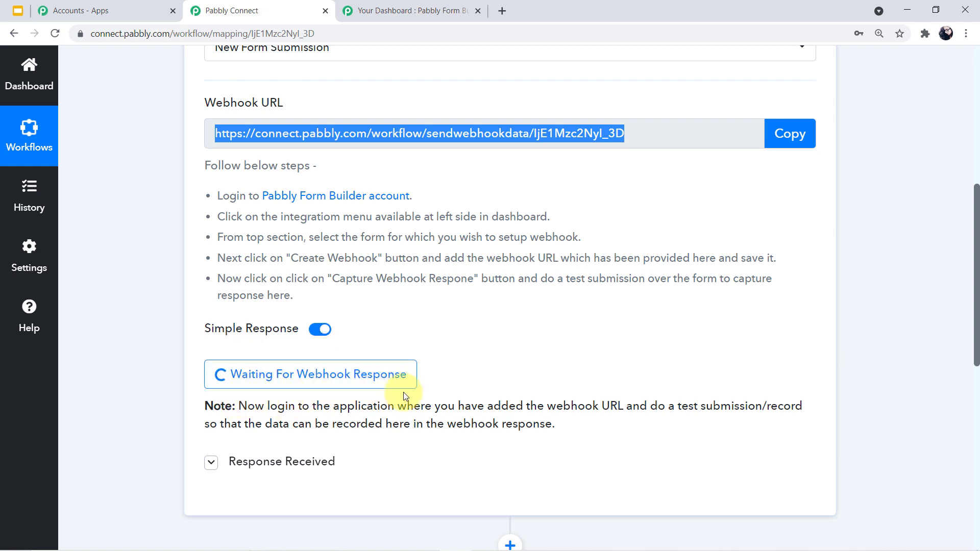
pyautogui.scroll(1, 445, 392)
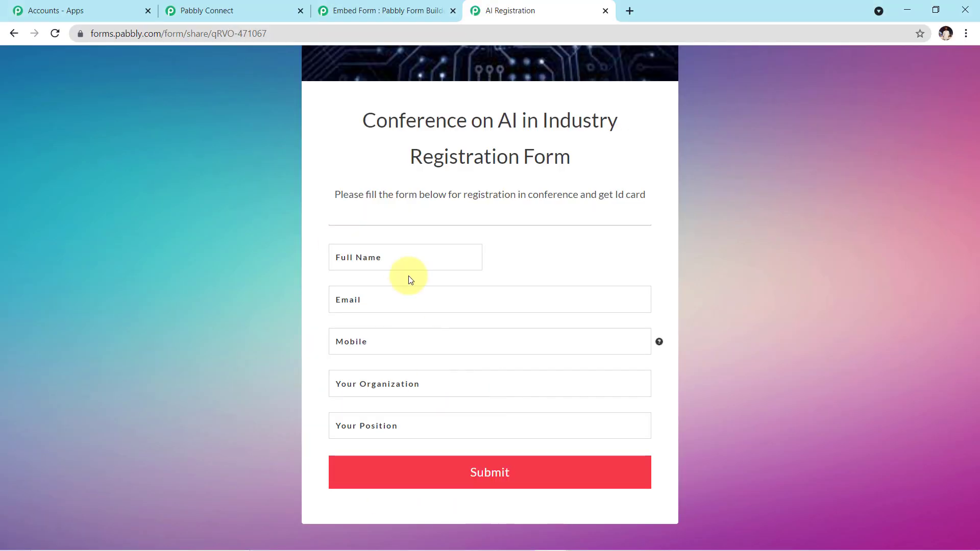
pyautogui.click(421, 261)
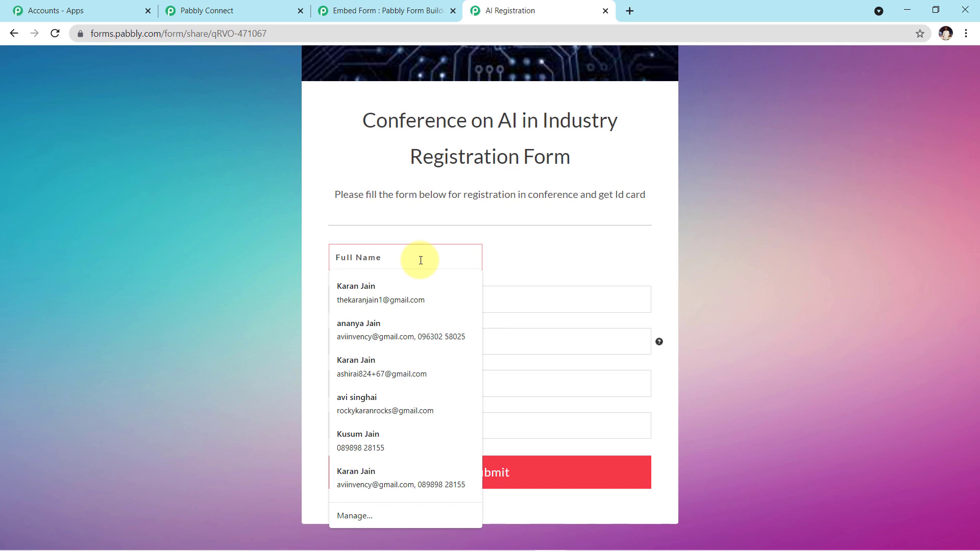
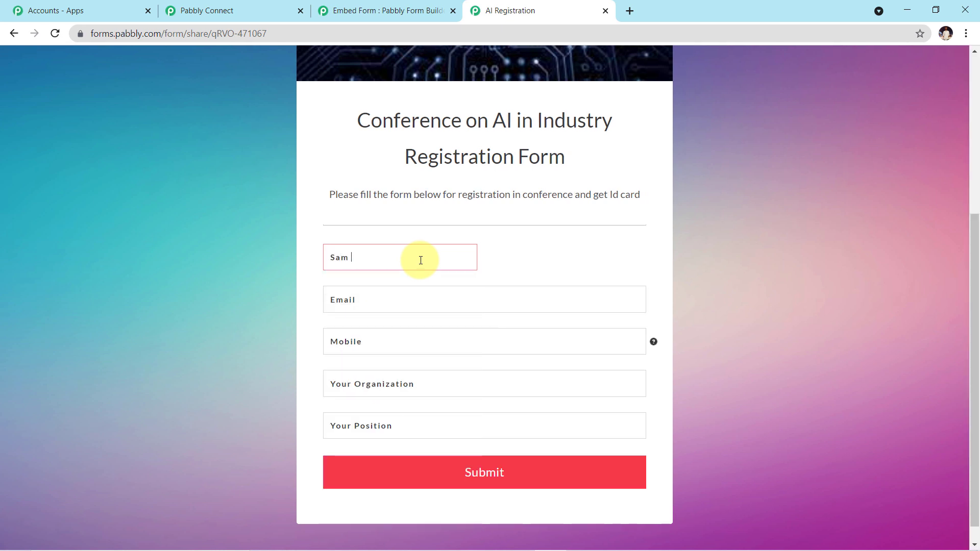
# - Enter the test attendee's full name, e-mail and mobile number with a '+' country prefix
pyautogui.click(385, 303)
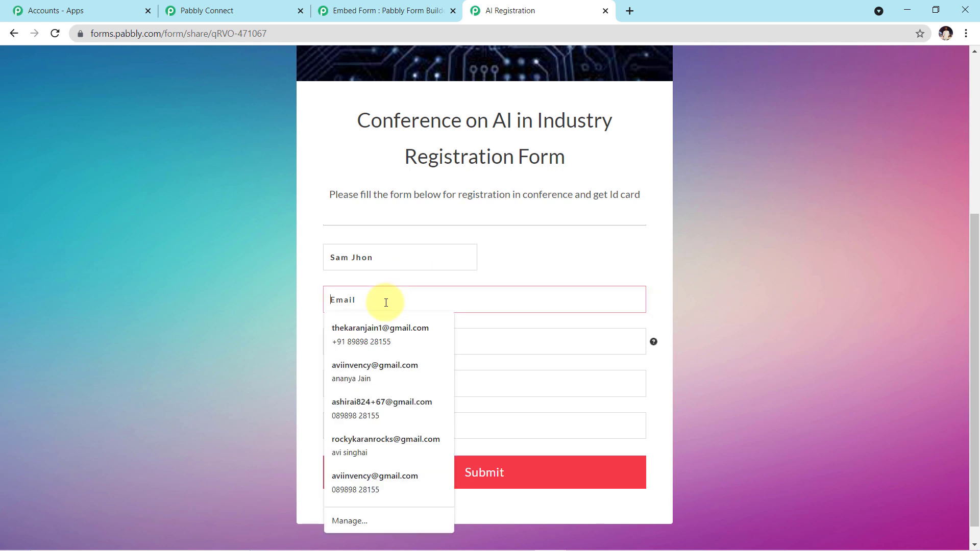
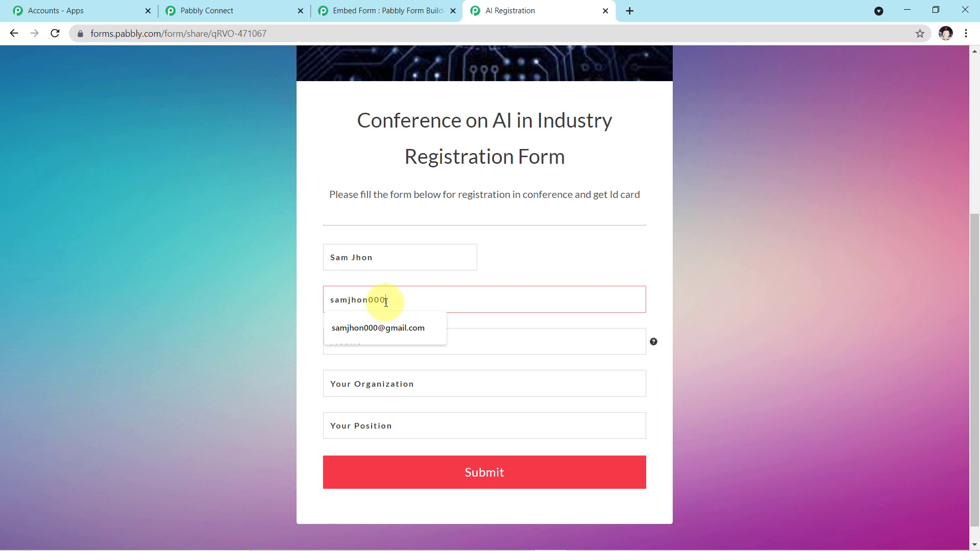
pyautogui.click(383, 327)
pyautogui.click(378, 347)
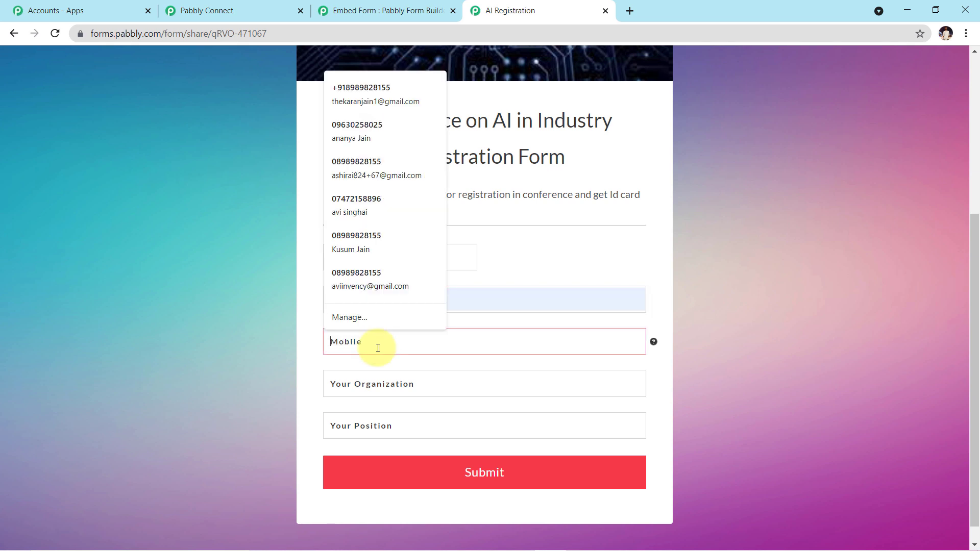
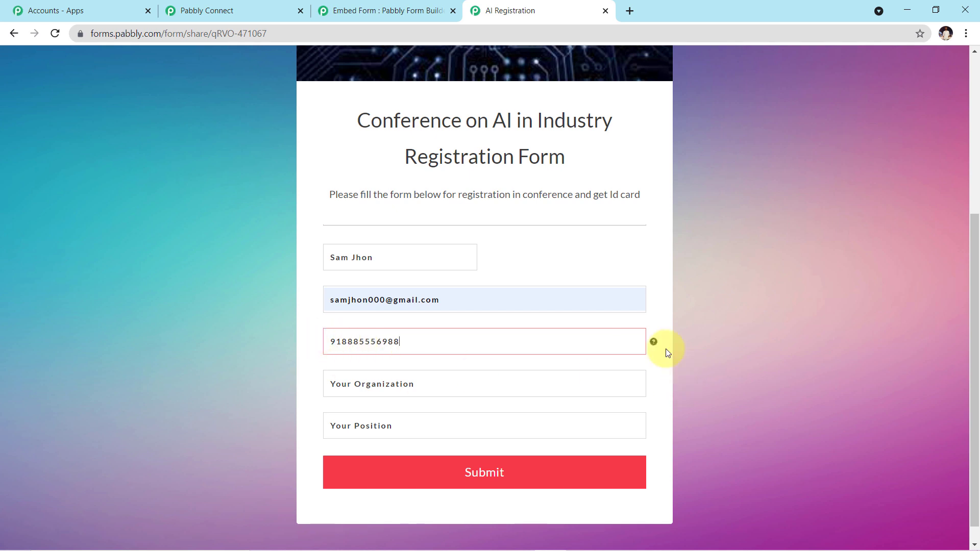
pyautogui.moveTo(654, 347)
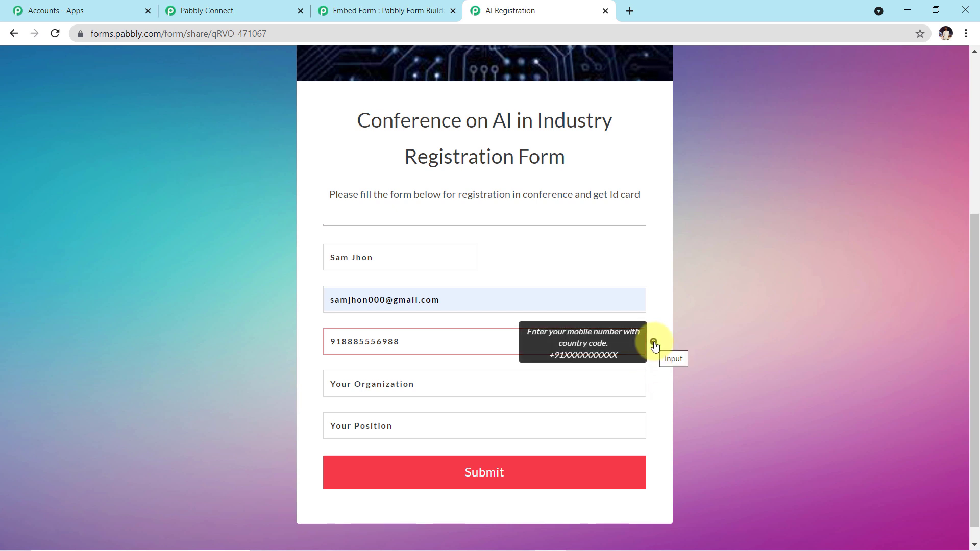
pyautogui.click(330, 344)
pyautogui.write('+')
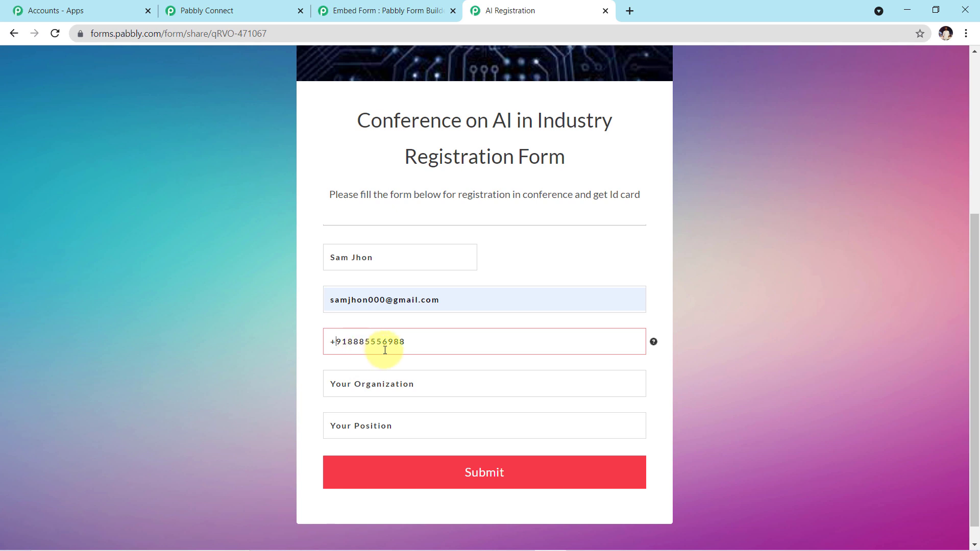
# - Fill Organization as MC Technology and Position as Programmer, then submit the form
pyautogui.click(411, 388)
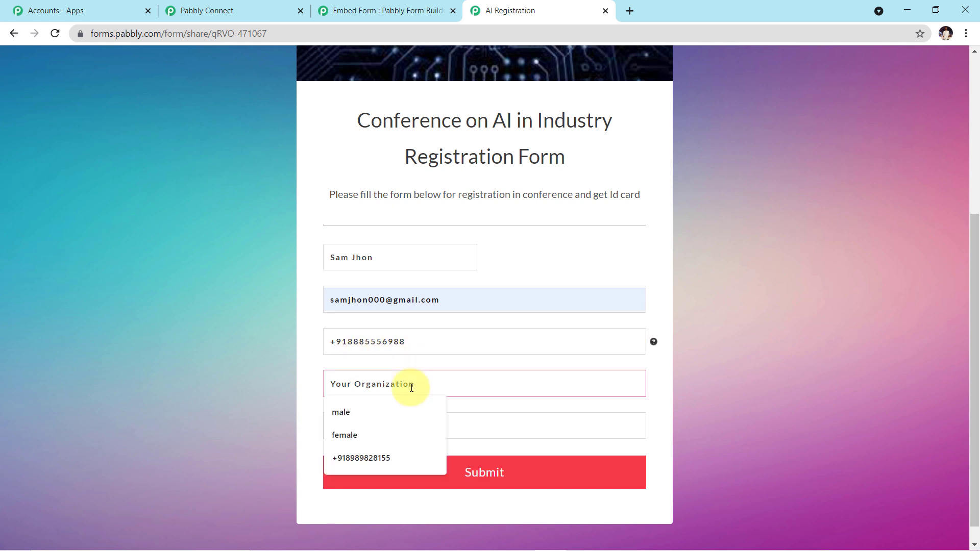
pyautogui.write('M')
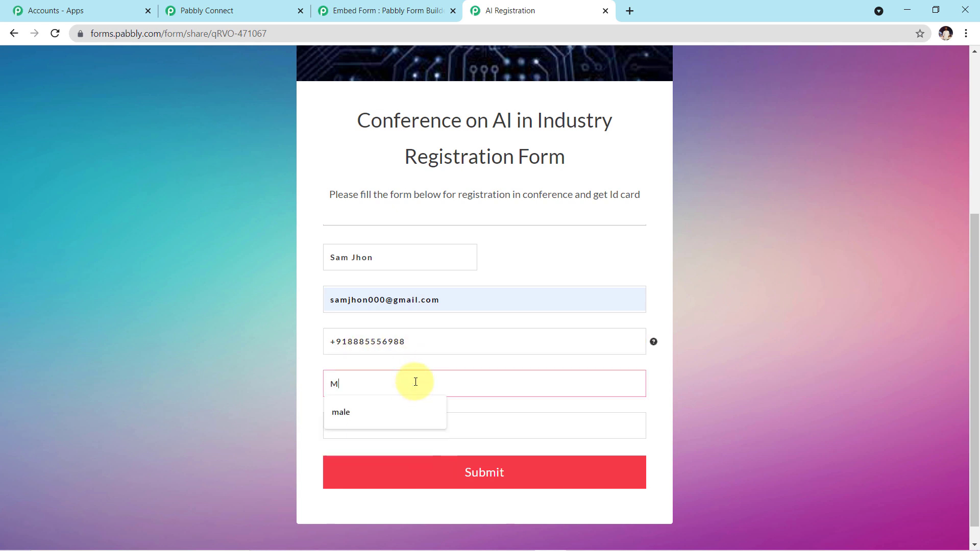
pyautogui.write('C Technology')
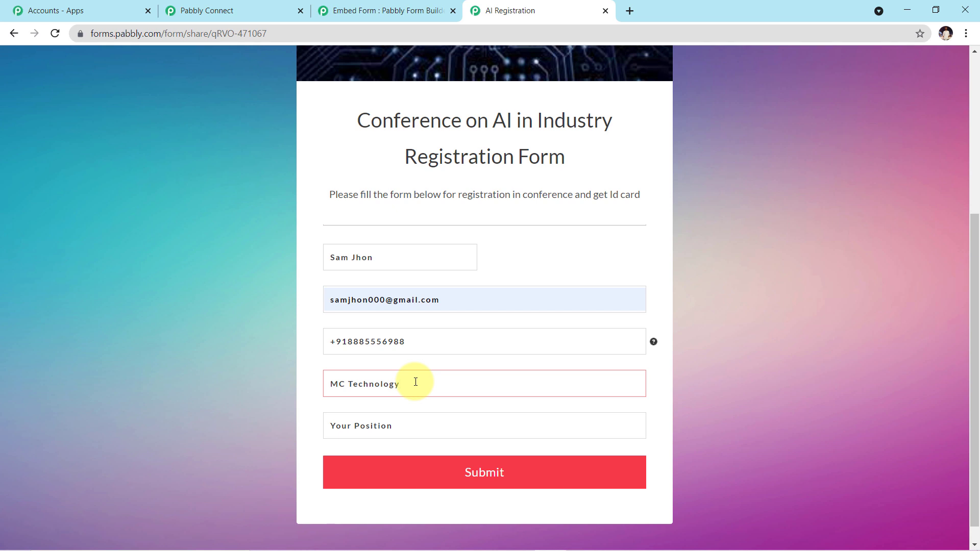
pyautogui.click(404, 435)
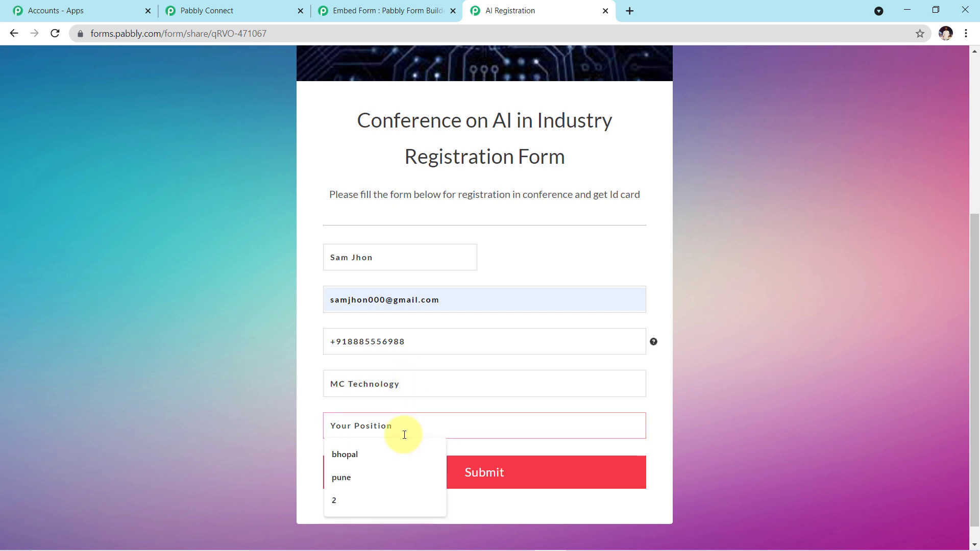
pyautogui.write('Programmer')
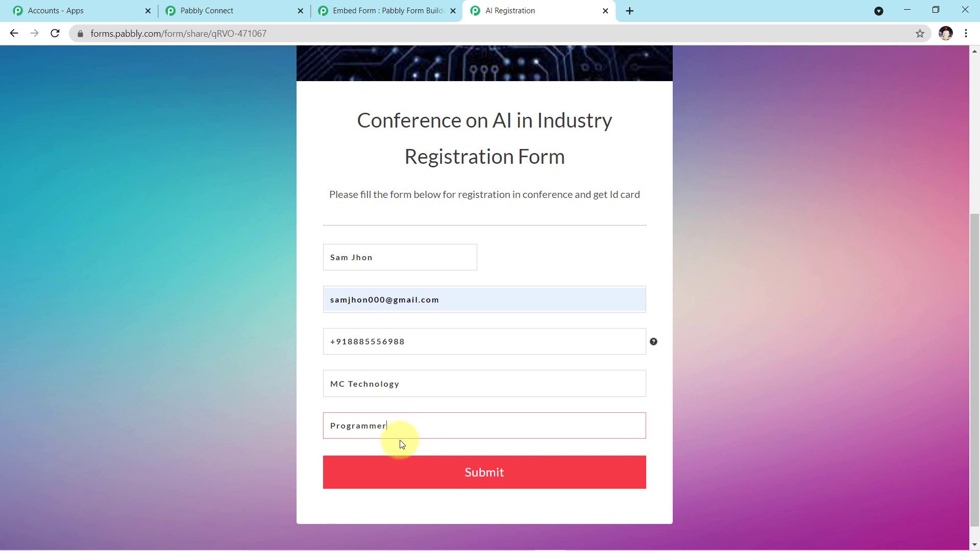
pyautogui.click(438, 485)
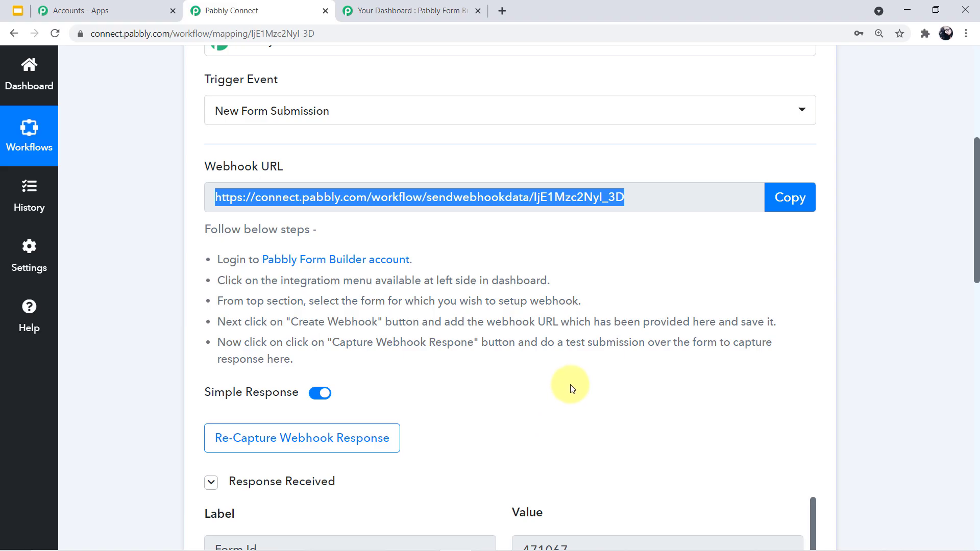
pyautogui.scroll(-5, 568, 392)
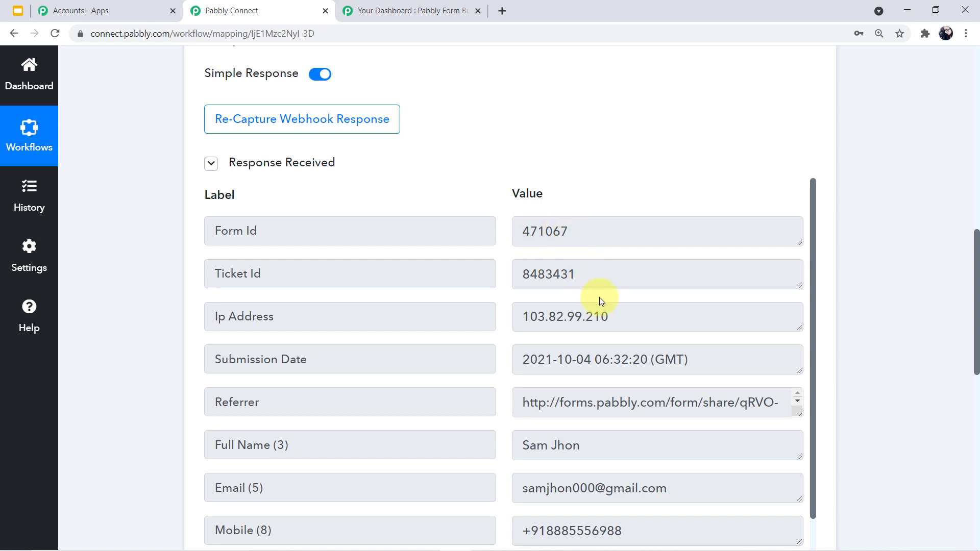
pyautogui.scroll(-2, 623, 405)
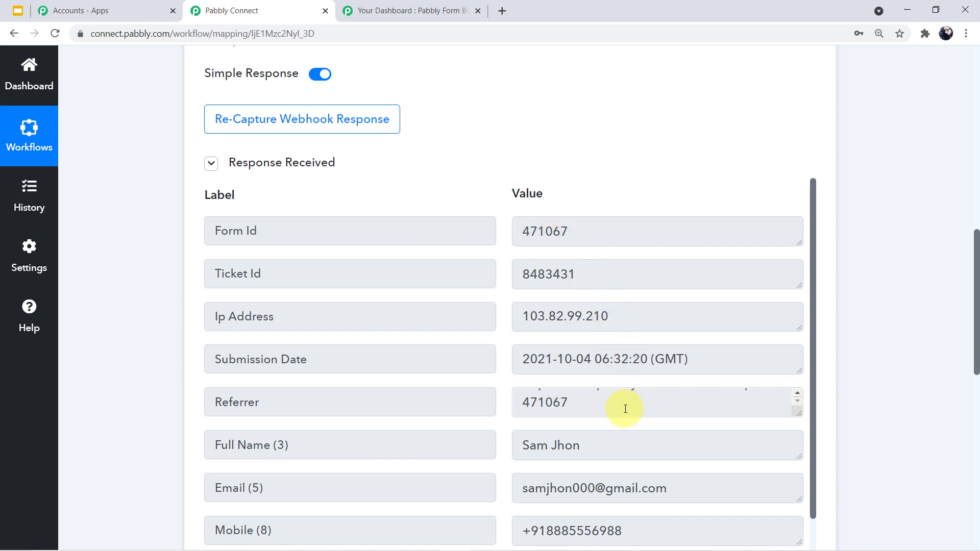
pyautogui.scroll(-1, 628, 450)
pyautogui.click(652, 376)
pyautogui.hotkey('ctrl', 'a')
pyautogui.scroll(-3, 659, 376)
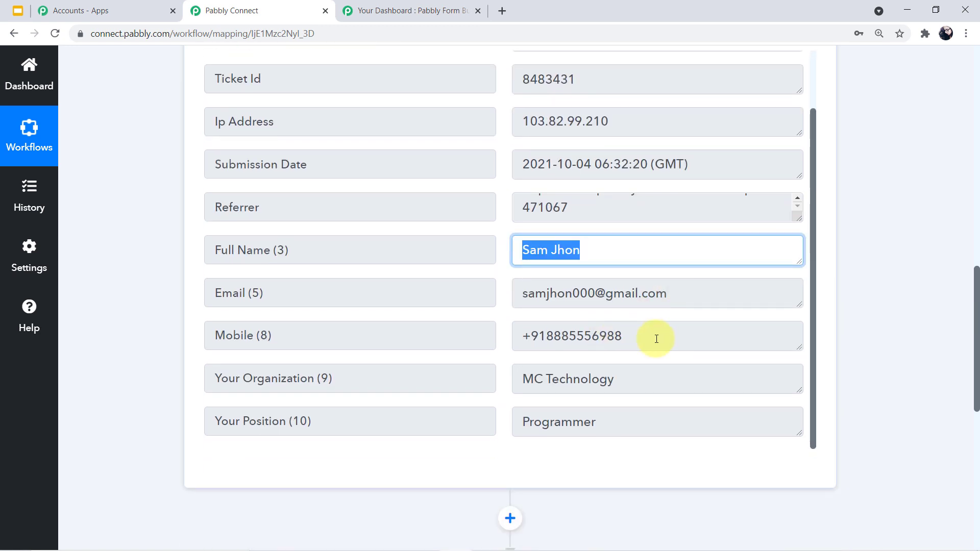
pyautogui.moveTo(621, 376); pyautogui.dragTo(516, 376)
pyautogui.moveTo(618, 422); pyautogui.dragTo(498, 415)
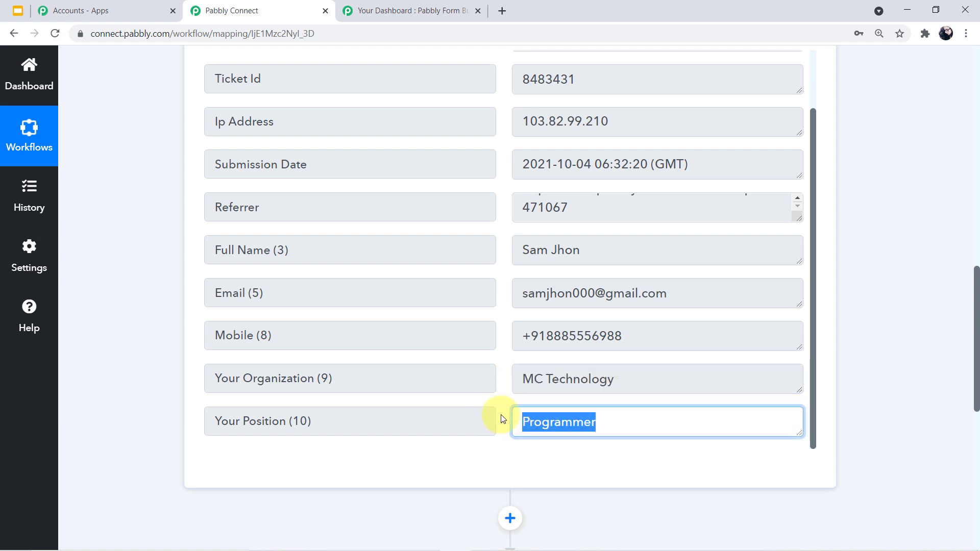
pyautogui.click(897, 409)
pyautogui.scroll(9, 900, 381)
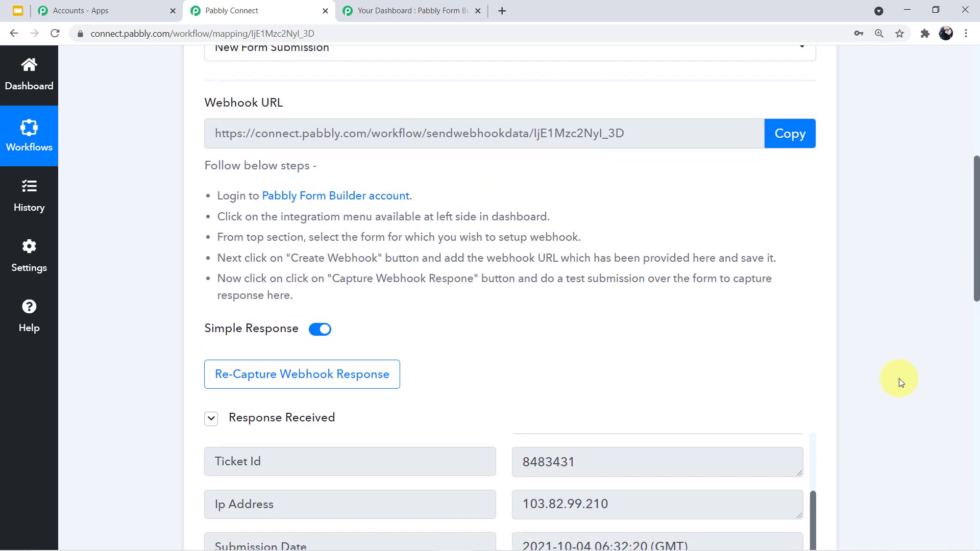
pyautogui.scroll(4, 899, 379)
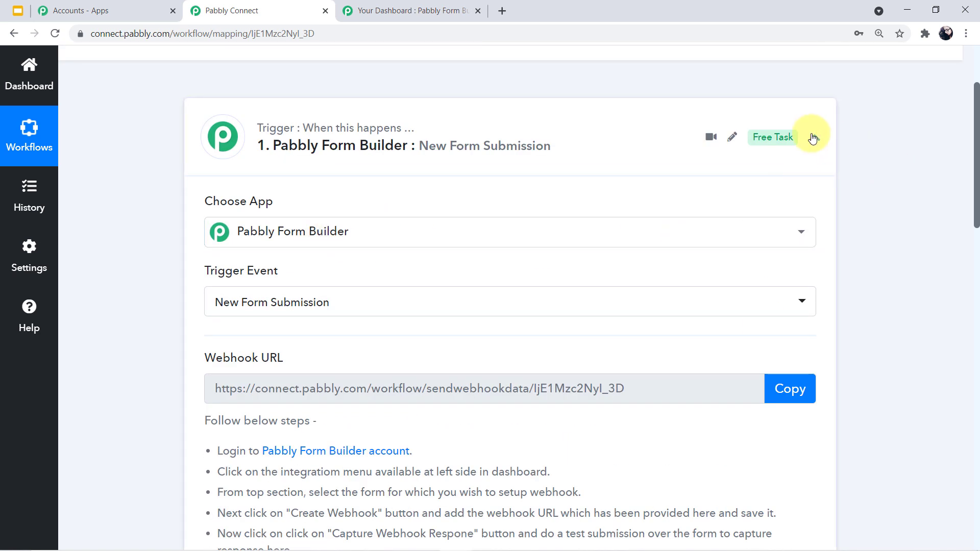
pyautogui.scroll(-3, 794, 192)
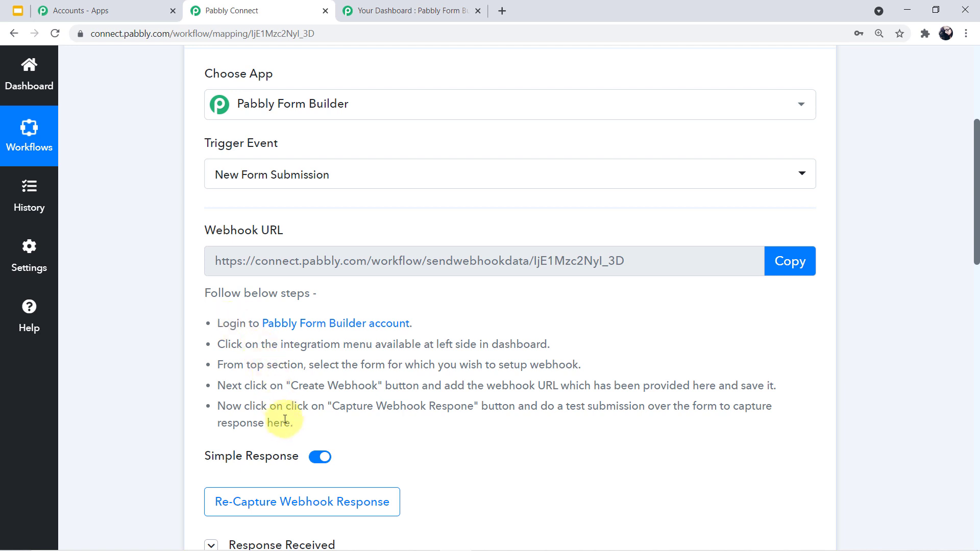
pyautogui.scroll(3, 558, 324)
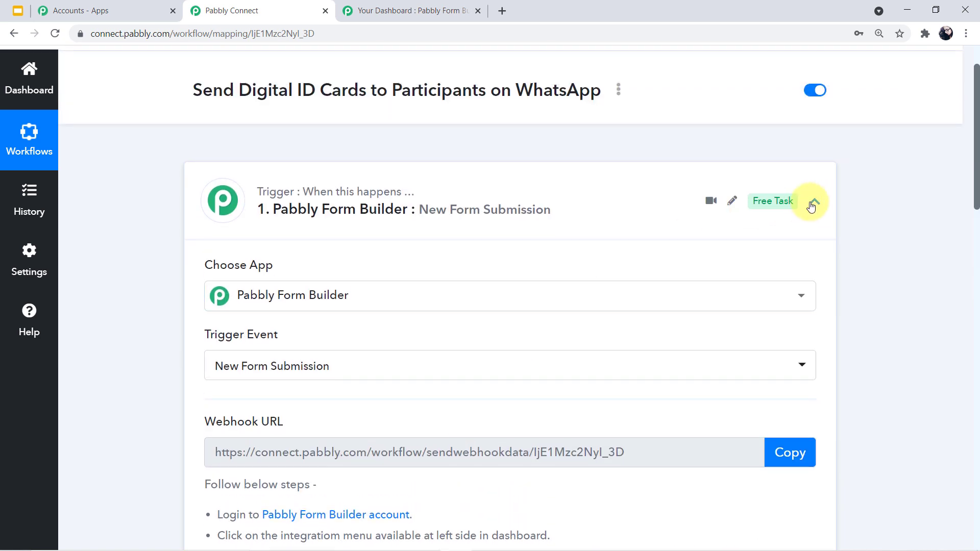
# - Collapse the completed Form Builder trigger step
pyautogui.click(814, 202)
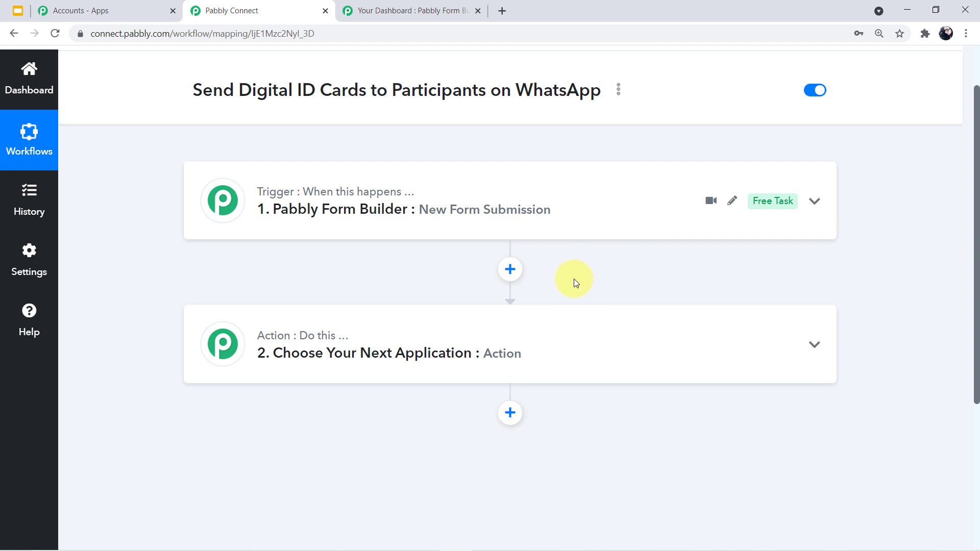
# - Choose Nexweave as the second step's app by searching 'nex'
pyautogui.click(542, 352)
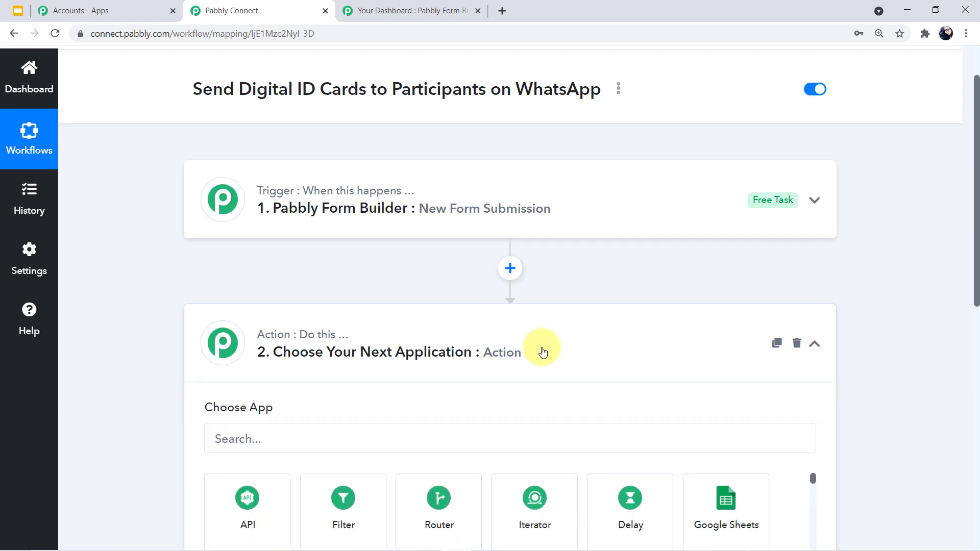
pyautogui.click(332, 322)
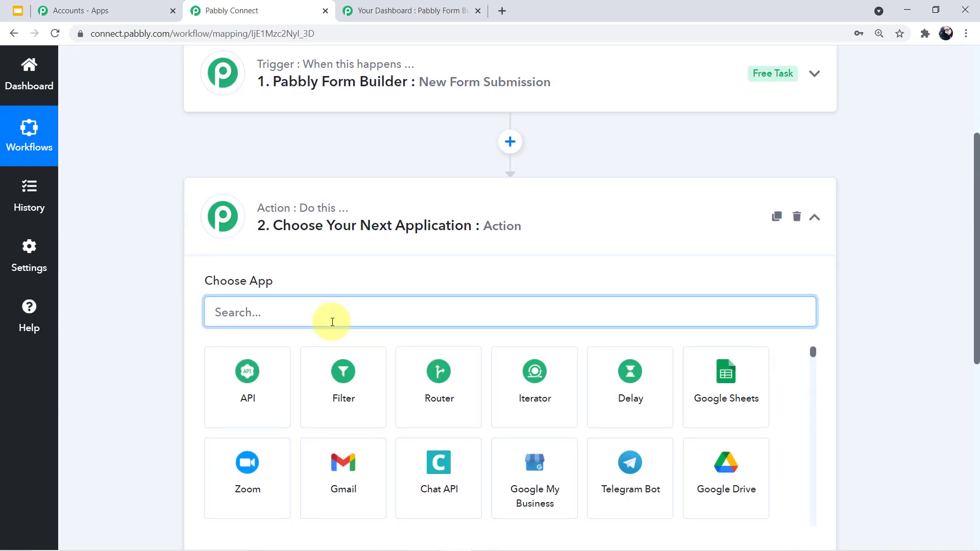
pyautogui.write('ne')
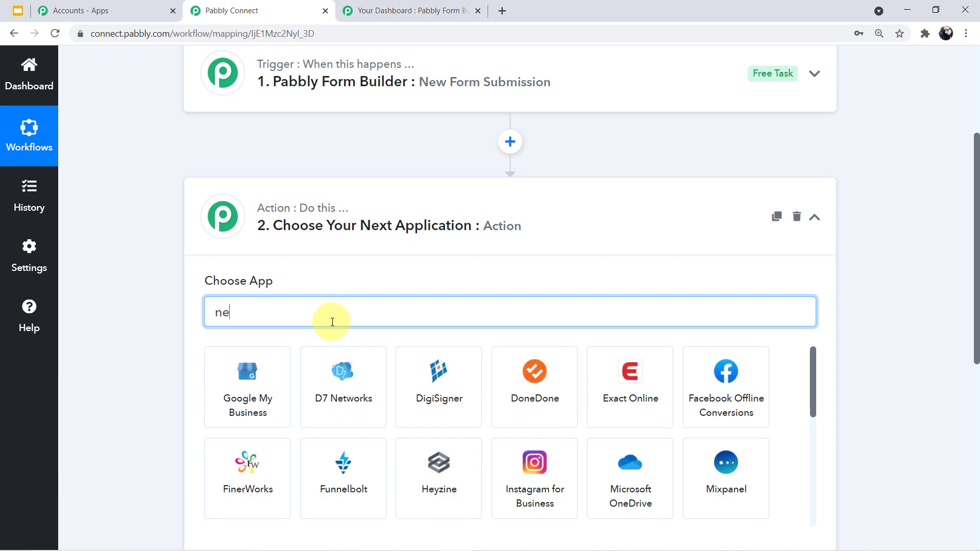
pyautogui.write('x')
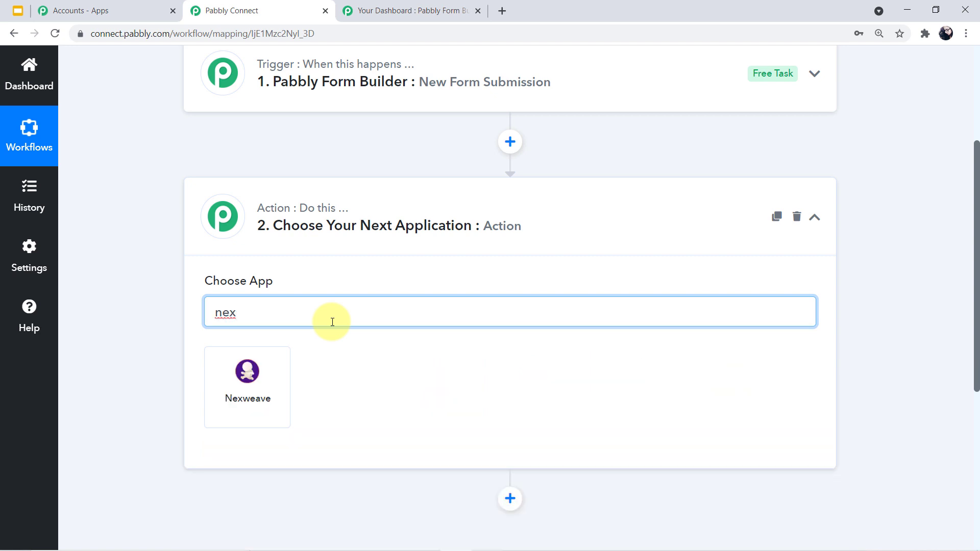
pyautogui.click(260, 406)
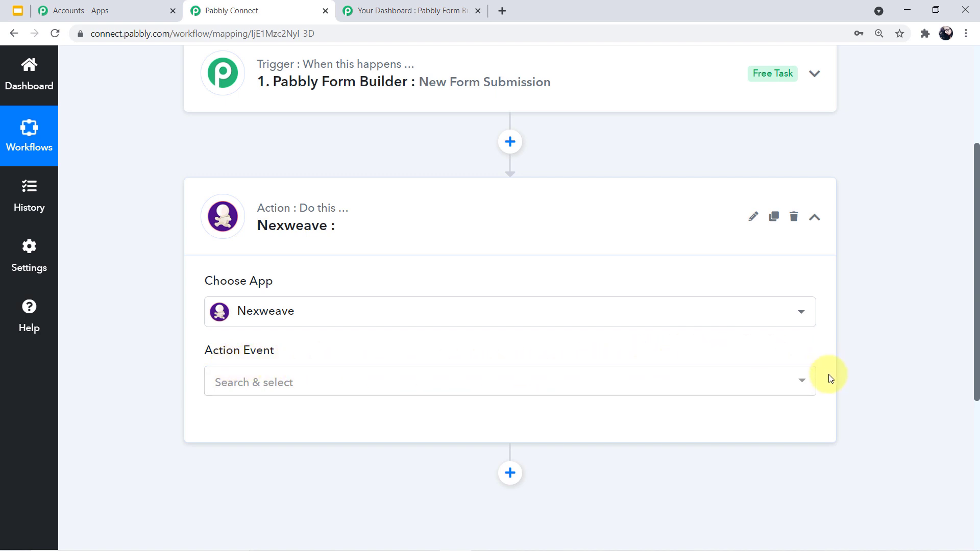
# - Set the action event to Create Image/Gif Experience With Template
pyautogui.click(802, 386)
pyautogui.scroll(-3, 568, 313)
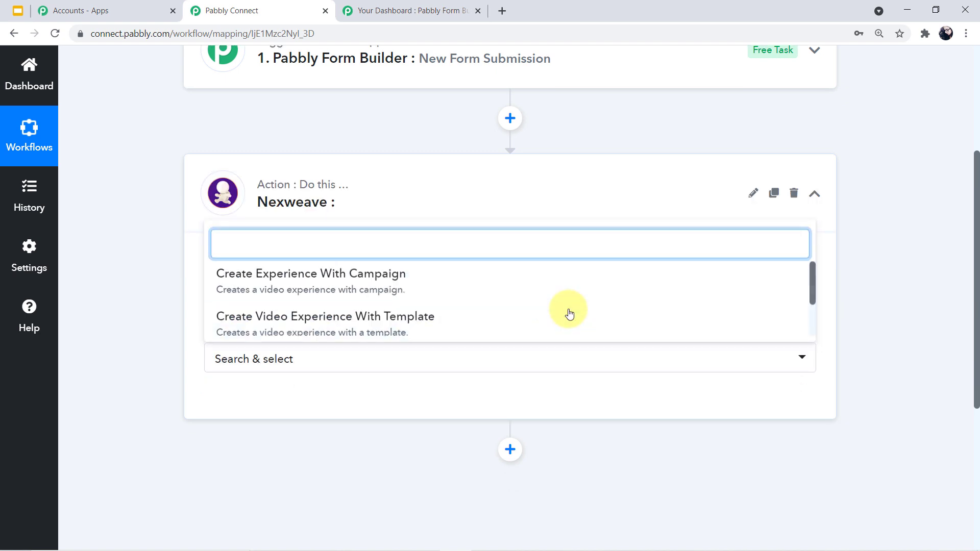
pyautogui.scroll(3, 486, 262)
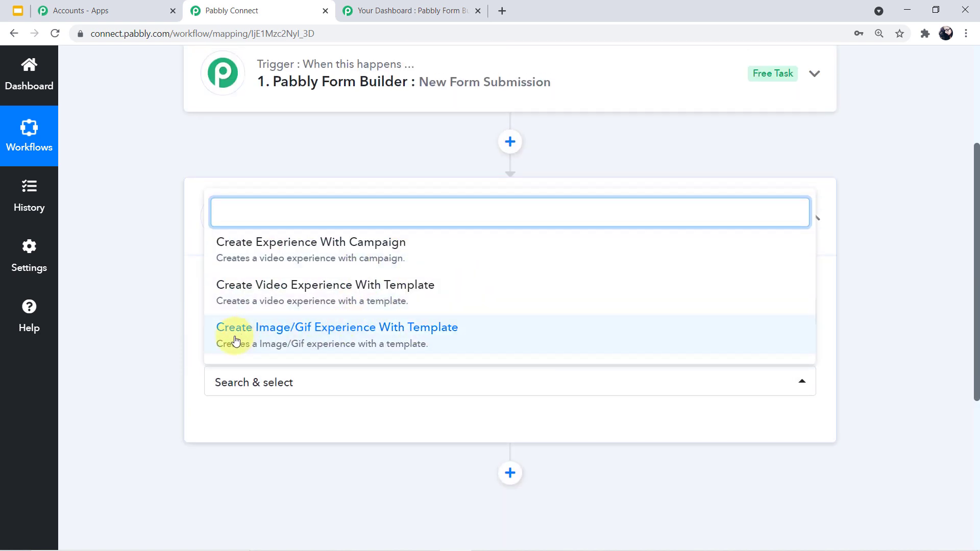
pyautogui.click(362, 341)
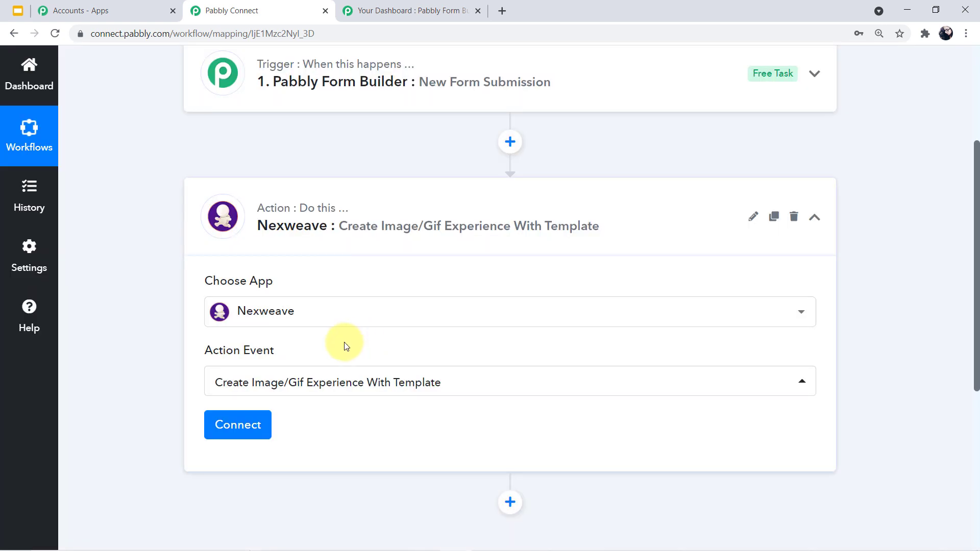
pyautogui.click(258, 421)
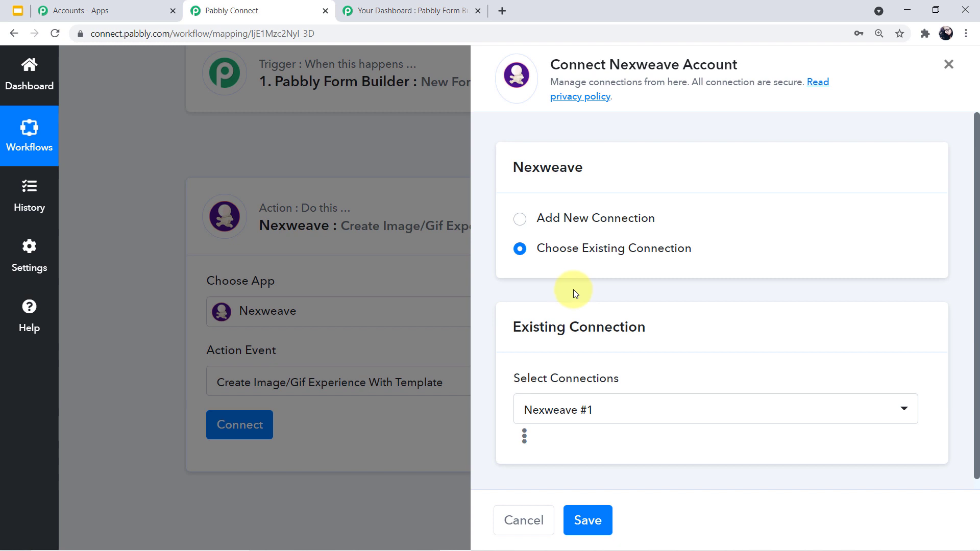
# - Add a new Nexweave connection (Nexweave #2) and open Nexweave's Integrations link in a new tab
pyautogui.click(519, 219)
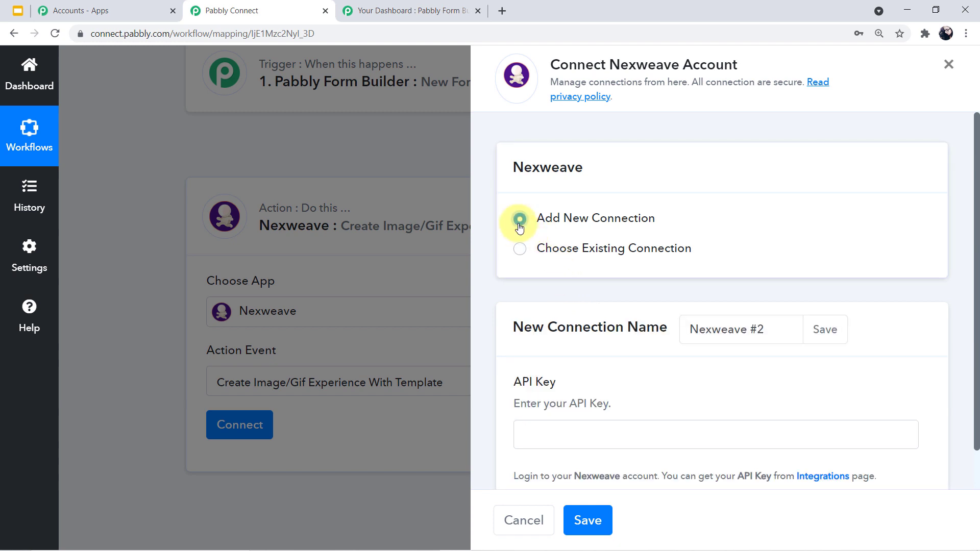
pyautogui.scroll(-1, 651, 233)
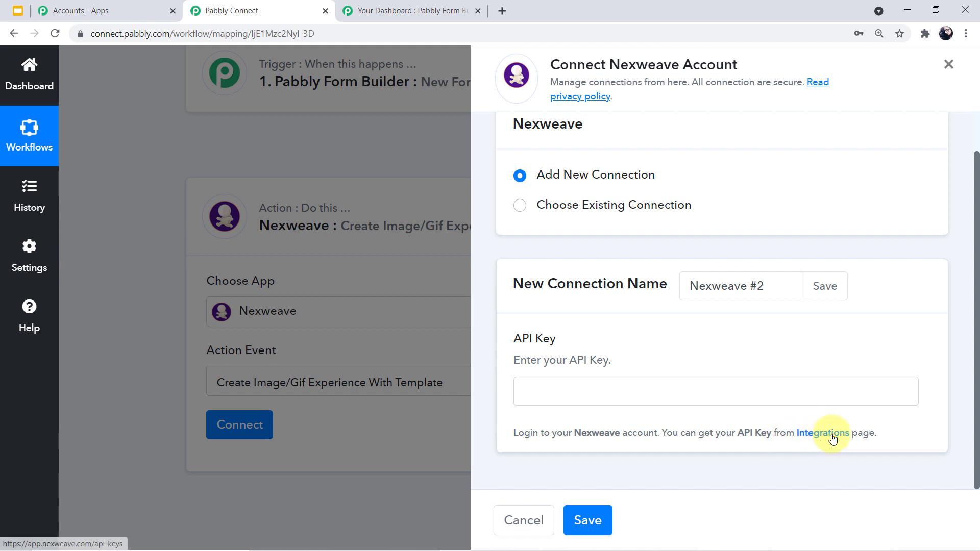
pyautogui.click(816, 433)
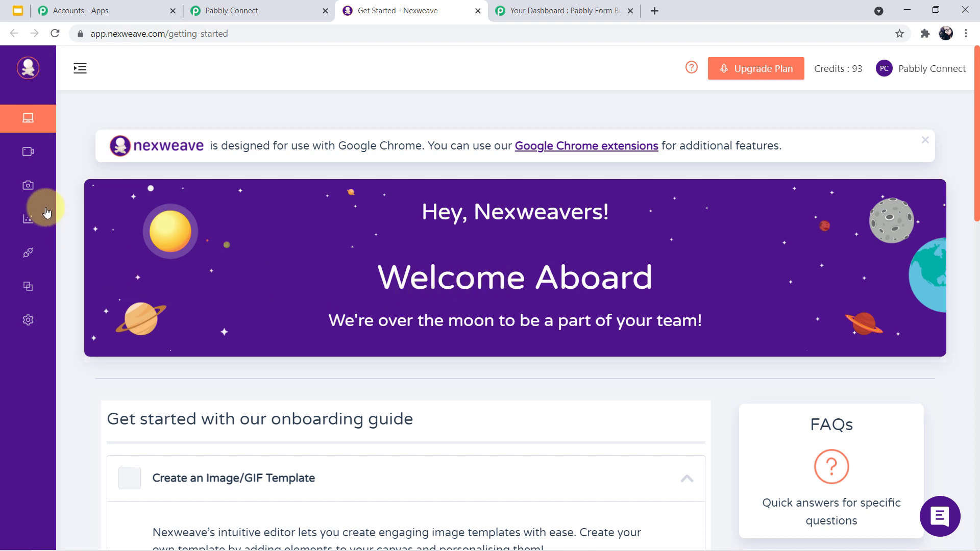
# - Copy the Pabbly Connect API key from Nexweave's Integrations page
pyautogui.moveTo(42, 164)
pyautogui.moveTo(26, 179)
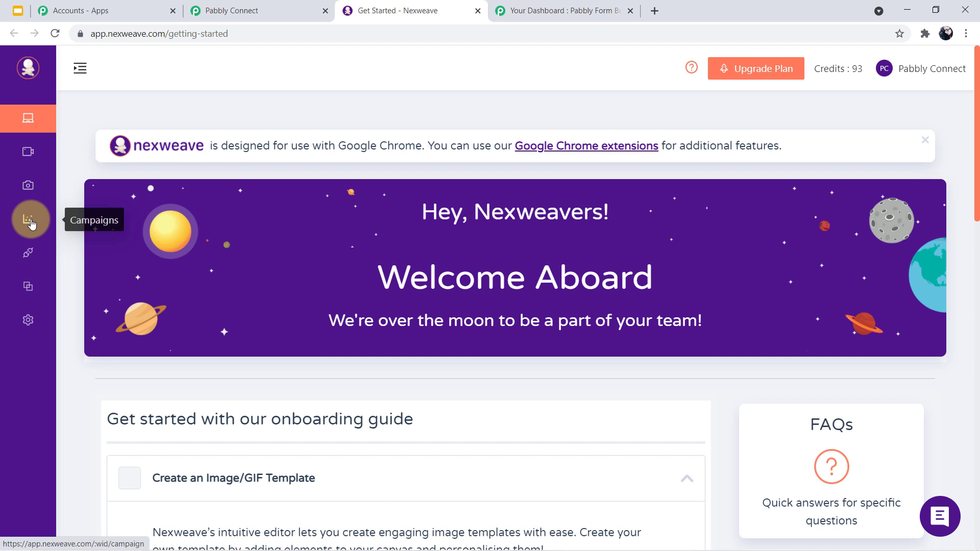
pyautogui.click(30, 261)
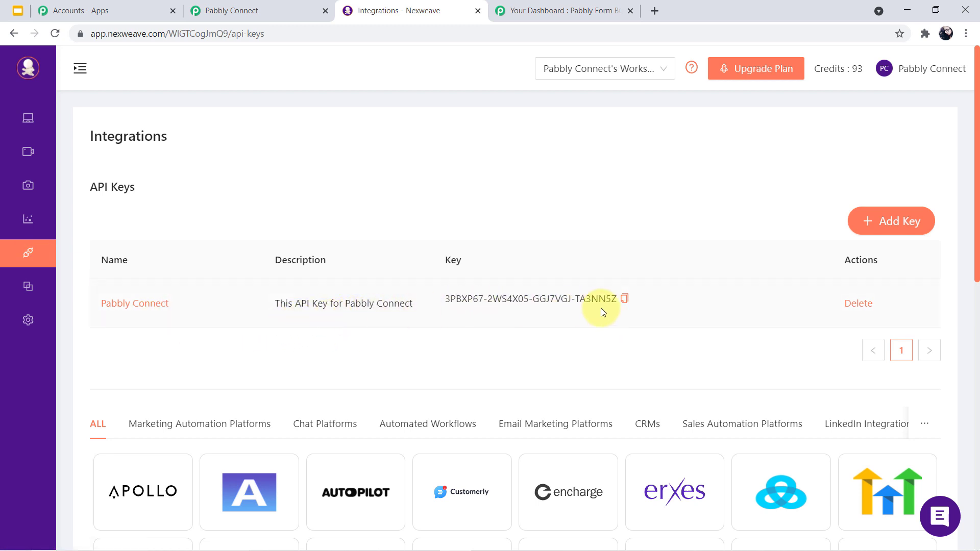
pyautogui.click(626, 301)
# - Paste the copied API key into Pabbly Connect and save the Nexweave #2 connection
pyautogui.click(219, 10)
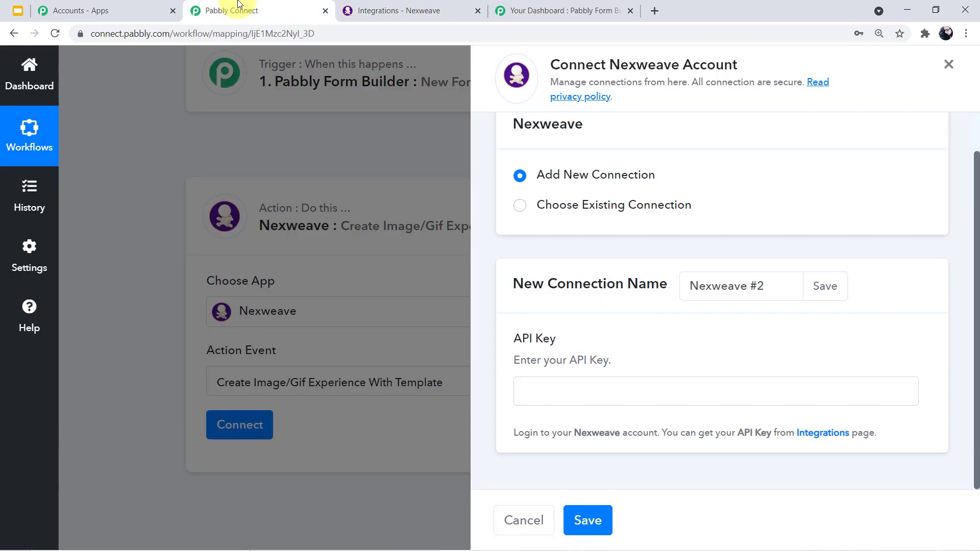
pyautogui.click(632, 392)
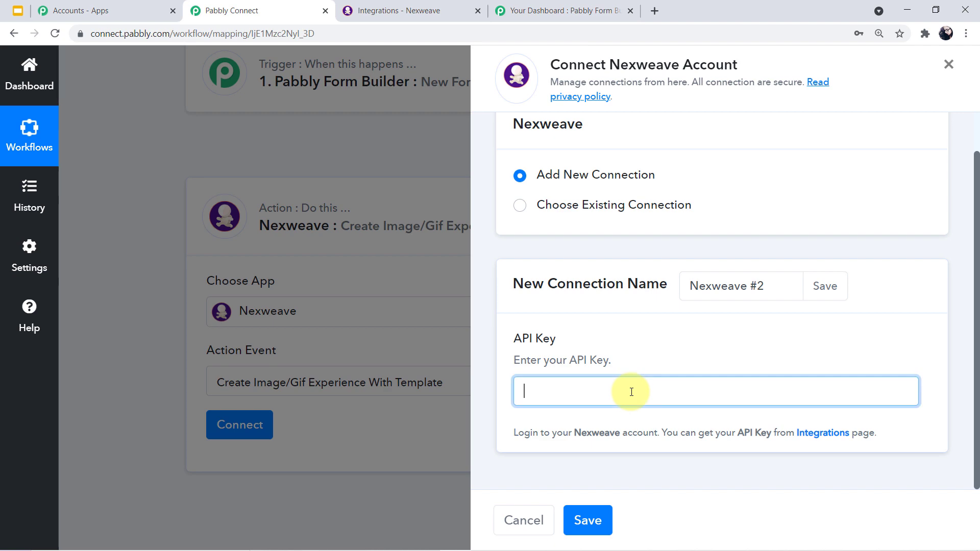
pyautogui.hotkey('ctrl', 'v')
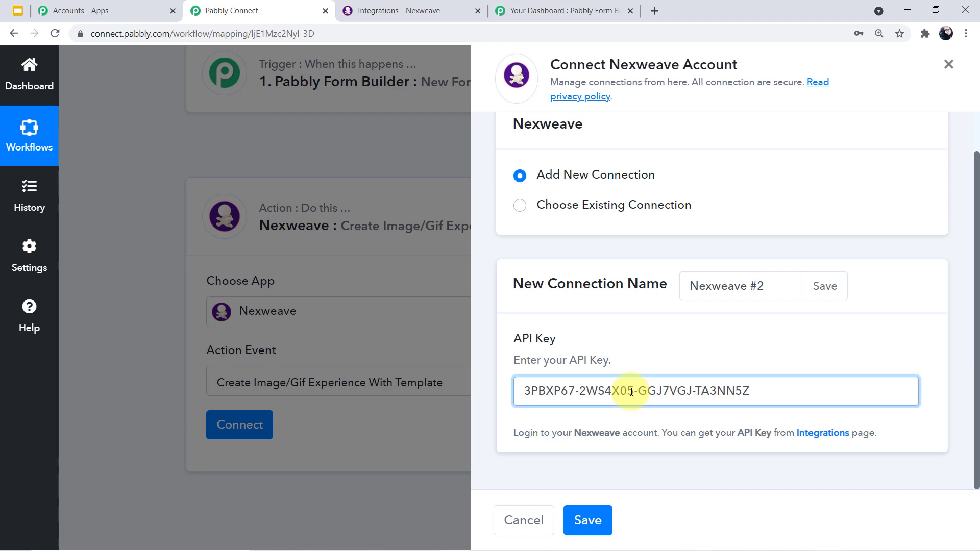
pyautogui.click(588, 520)
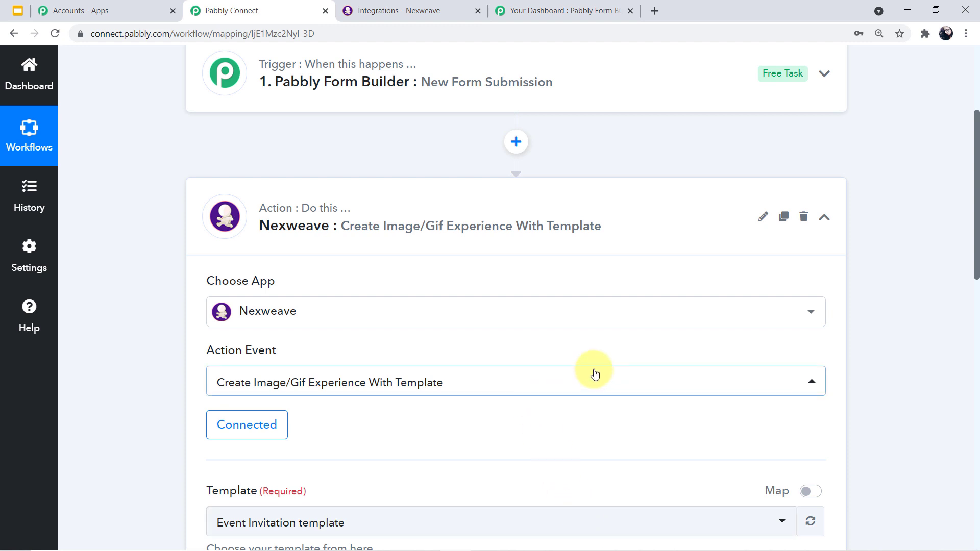
# - Set the Nexweave template to AI in Industry, exposing NAME and JOB TITLE fields
pyautogui.scroll(-3, 601, 357)
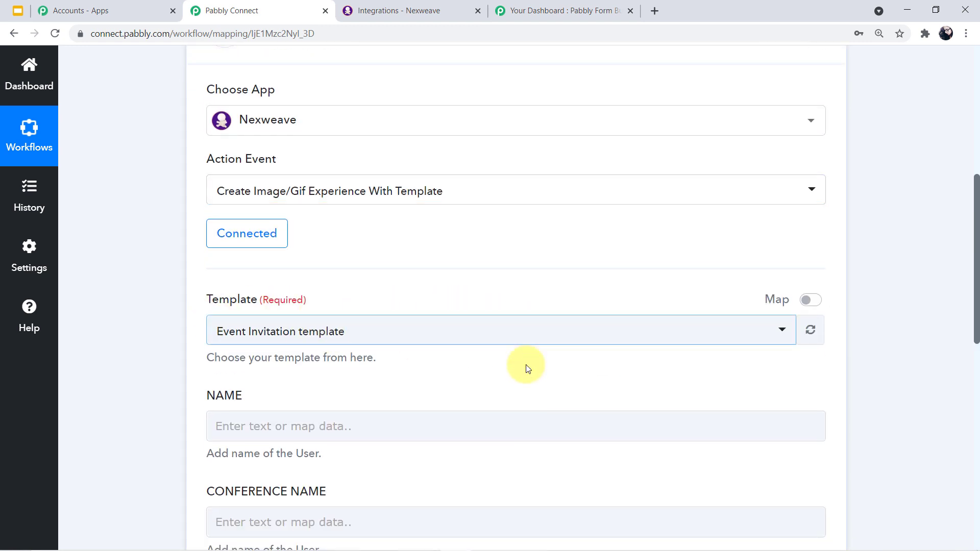
pyautogui.scroll(-2, 445, 427)
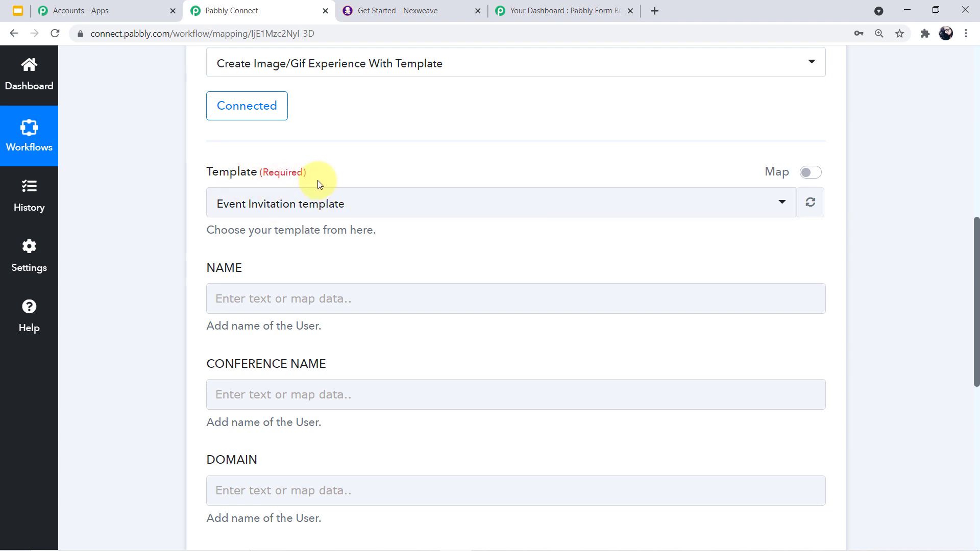
pyautogui.click(784, 207)
pyautogui.scroll(-3, 404, 260)
pyautogui.scroll(2, 405, 259)
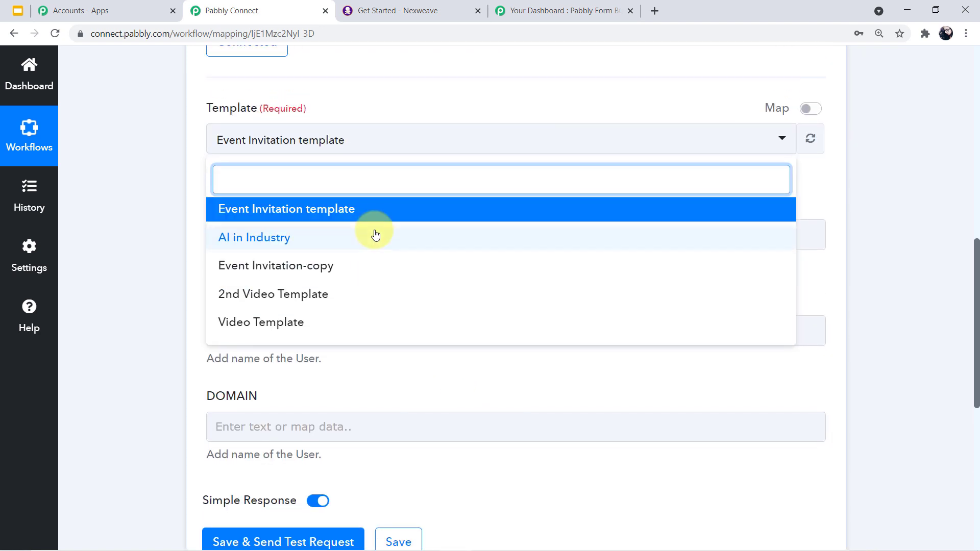
pyautogui.scroll(2, 372, 300)
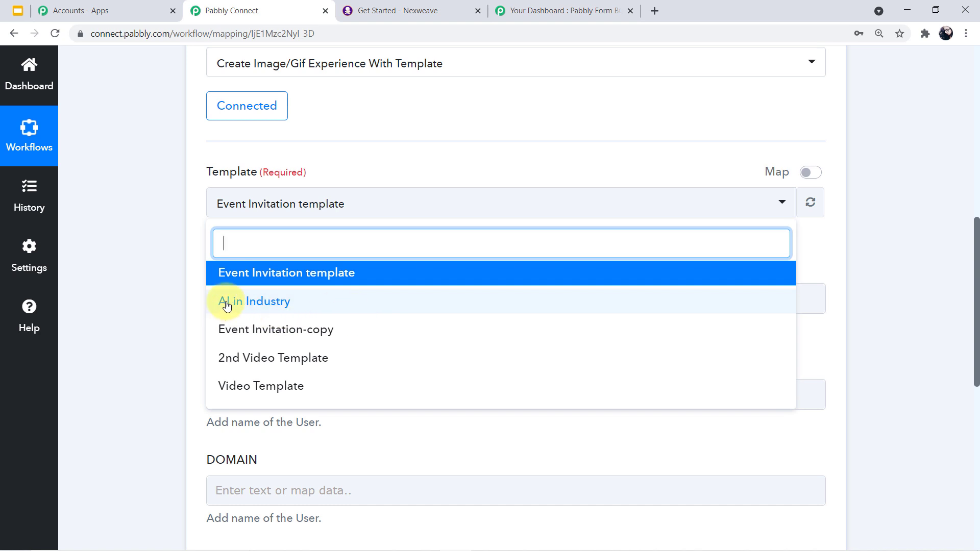
pyautogui.click(280, 307)
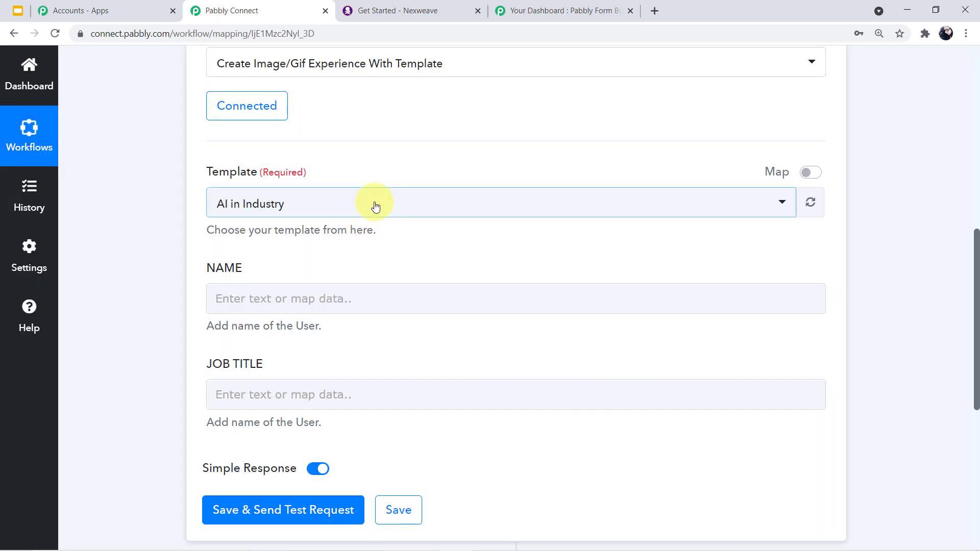
pyautogui.click(403, 6)
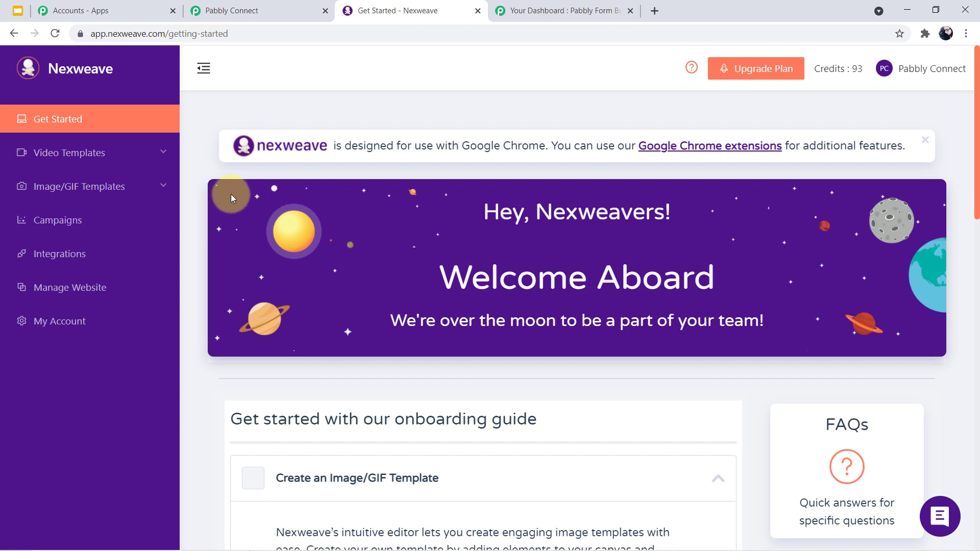
# - Open the AI in Industry template from Nexweave's Image/GIF Templates > My Templates
pyautogui.click(160, 188)
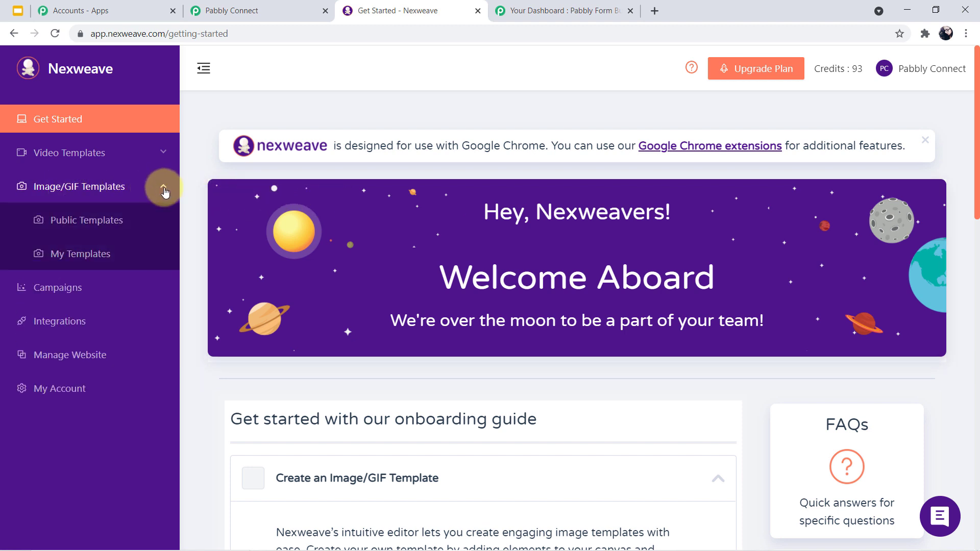
pyautogui.click(83, 260)
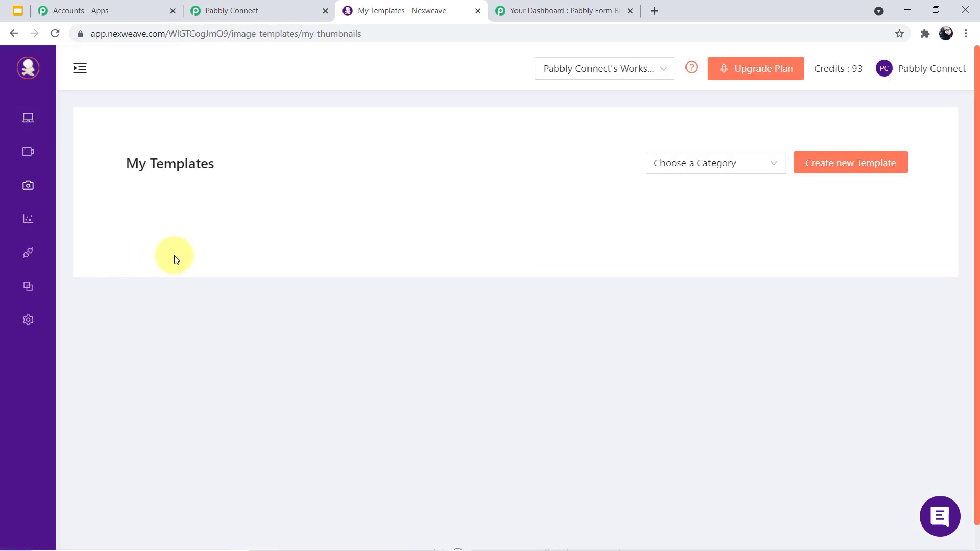
pyautogui.scroll(-4, 350, 311)
pyautogui.scroll(1, 383, 286)
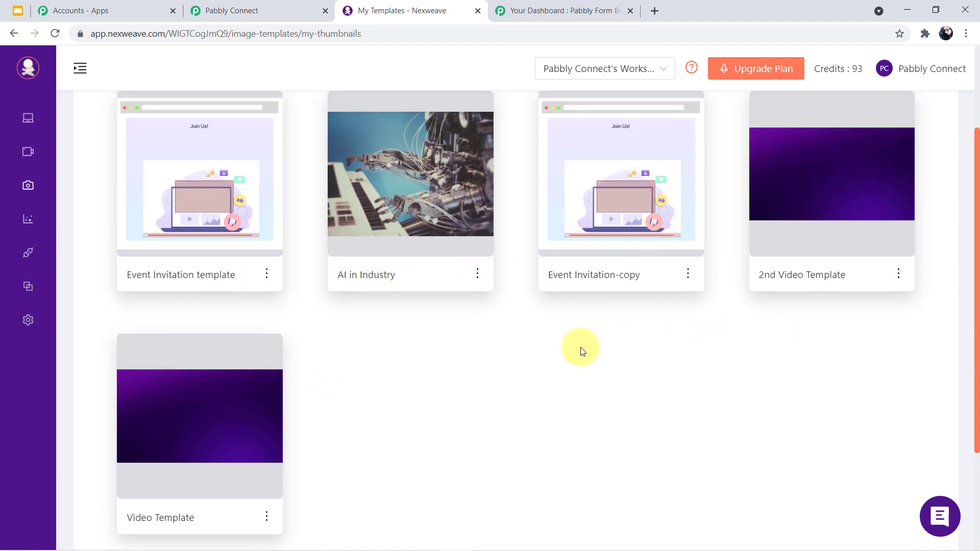
pyautogui.click(428, 207)
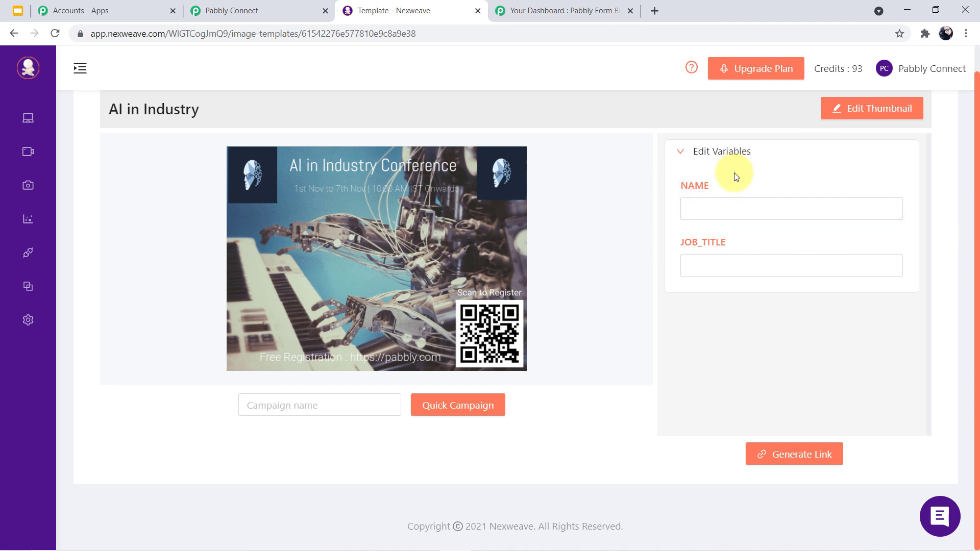
# - Open the AI in Industry template's thumbnail in Nexweave's design editor
pyautogui.click(689, 200)
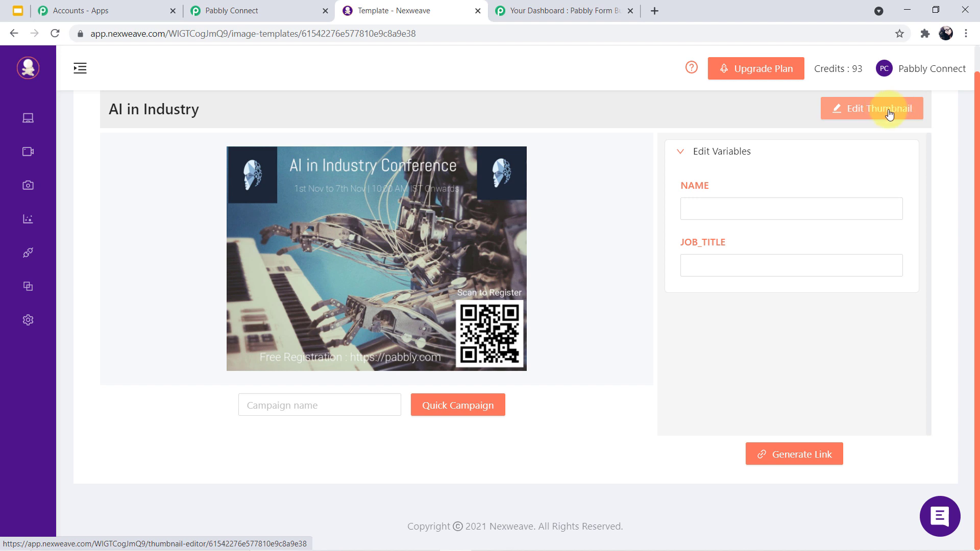
pyautogui.click(890, 116)
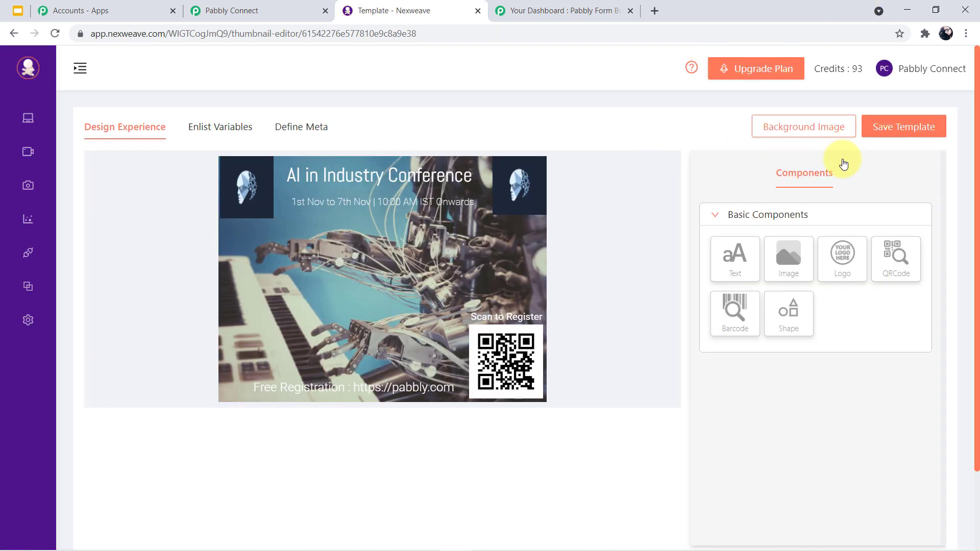
pyautogui.click(718, 220)
pyautogui.click(716, 217)
pyautogui.click(724, 257)
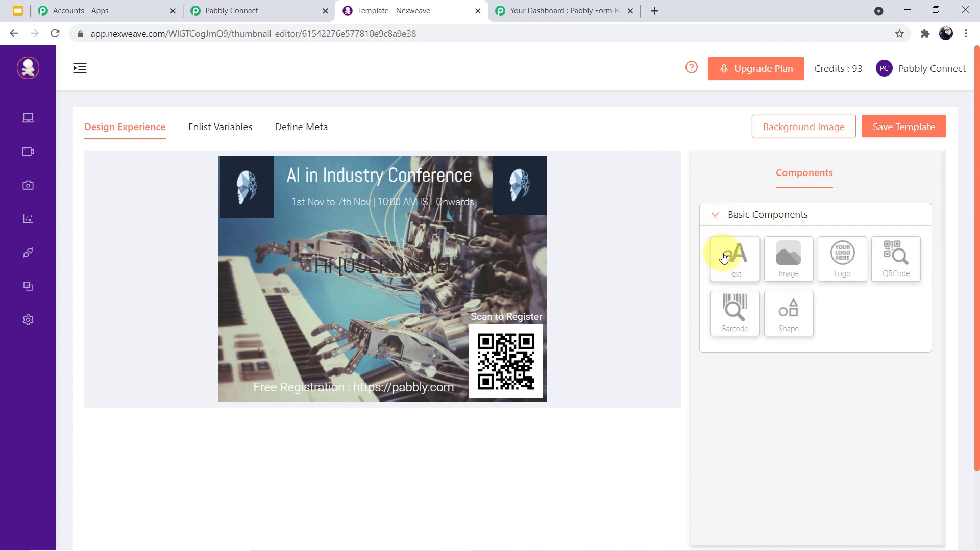
pyautogui.click(383, 263)
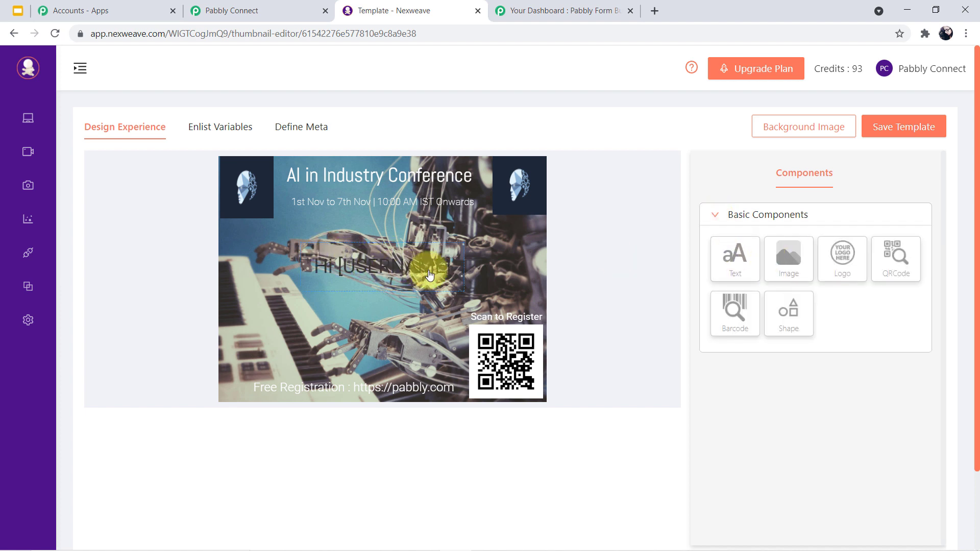
pyautogui.click(383, 182)
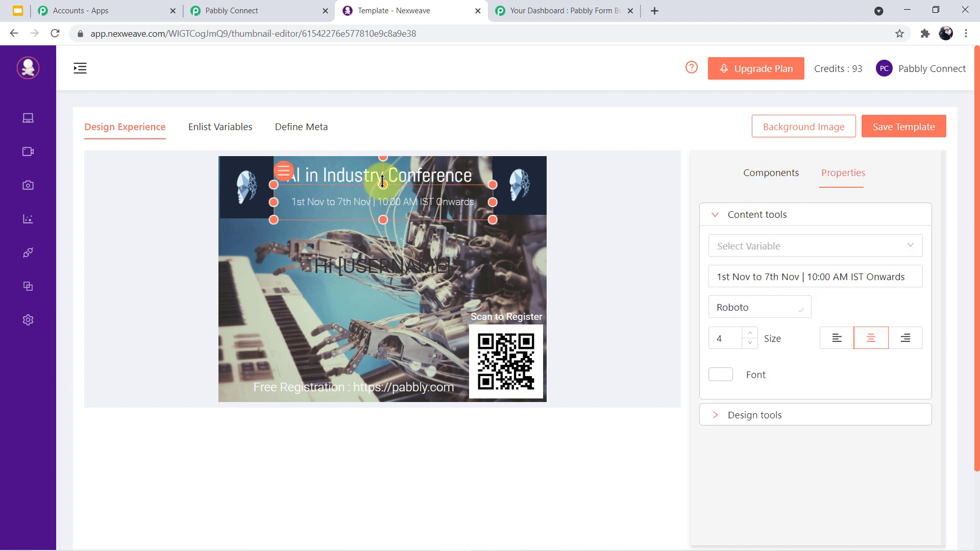
pyautogui.click(358, 175)
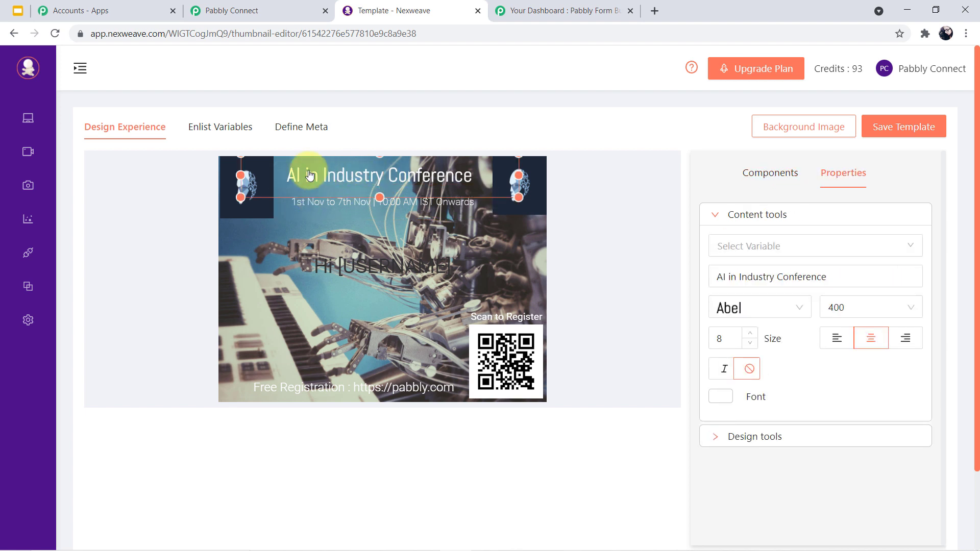
pyautogui.click(429, 206)
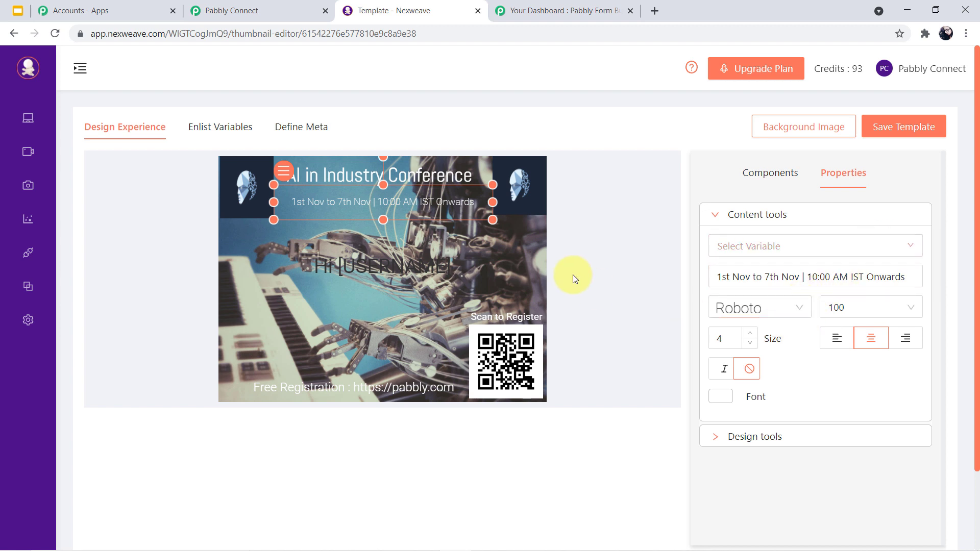
pyautogui.click(367, 260)
pyautogui.click(327, 320)
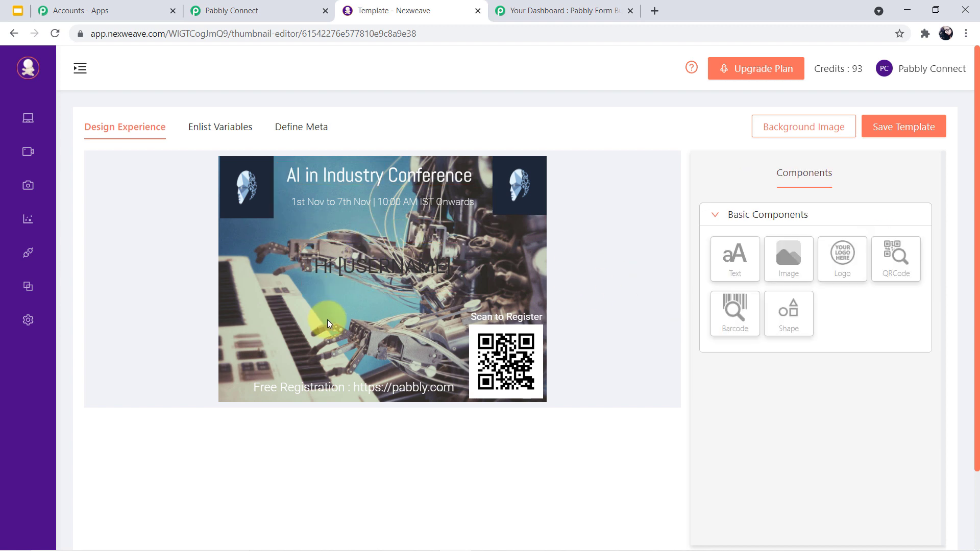
pyautogui.click(794, 265)
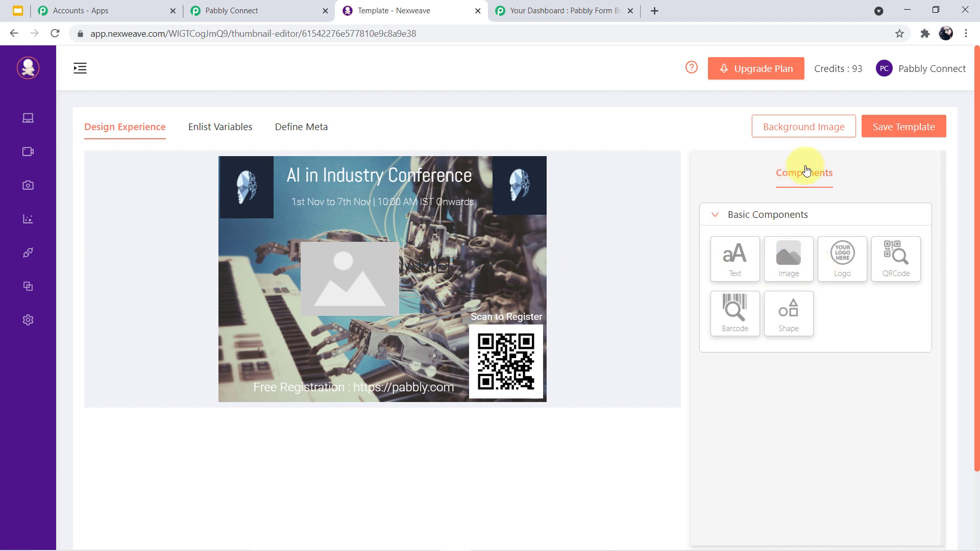
pyautogui.click(726, 318)
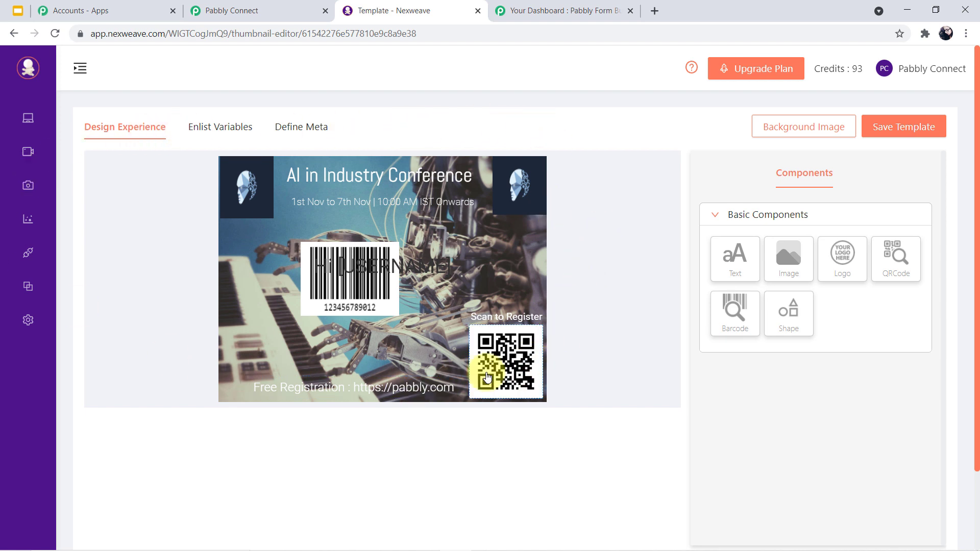
pyautogui.click(895, 127)
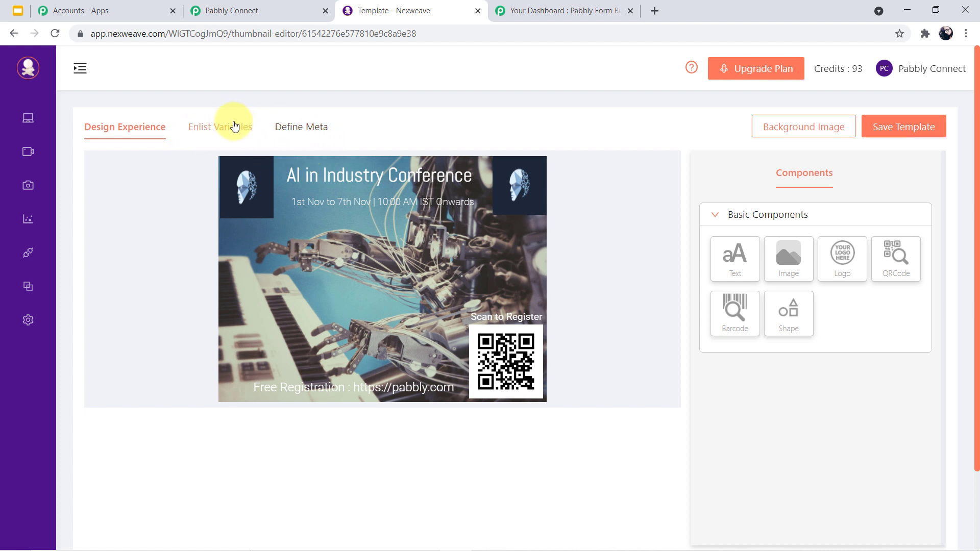
pyautogui.click(234, 125)
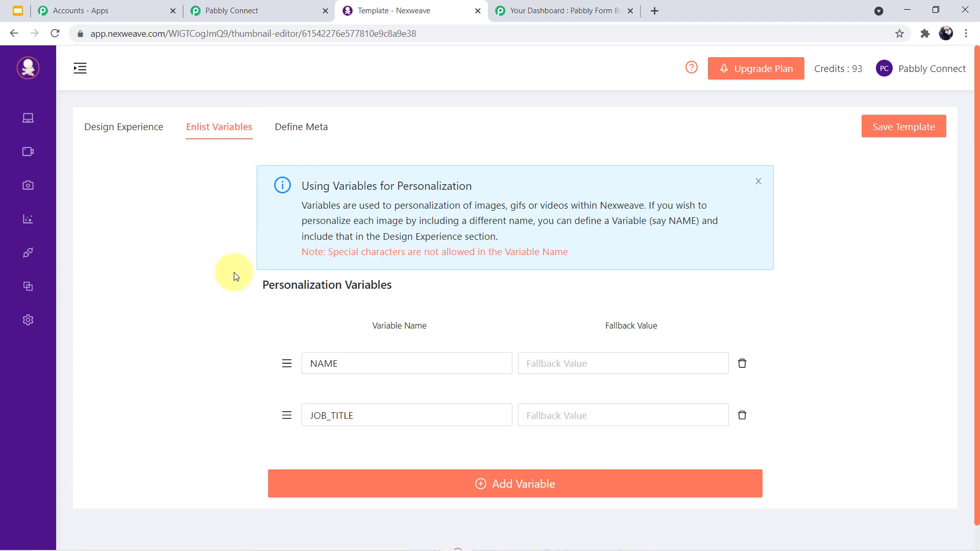
# - Confirm the AI in Industry template lists NAME and JOB_TITLE variables with empty fallback values
pyautogui.scroll(-1, 229, 270)
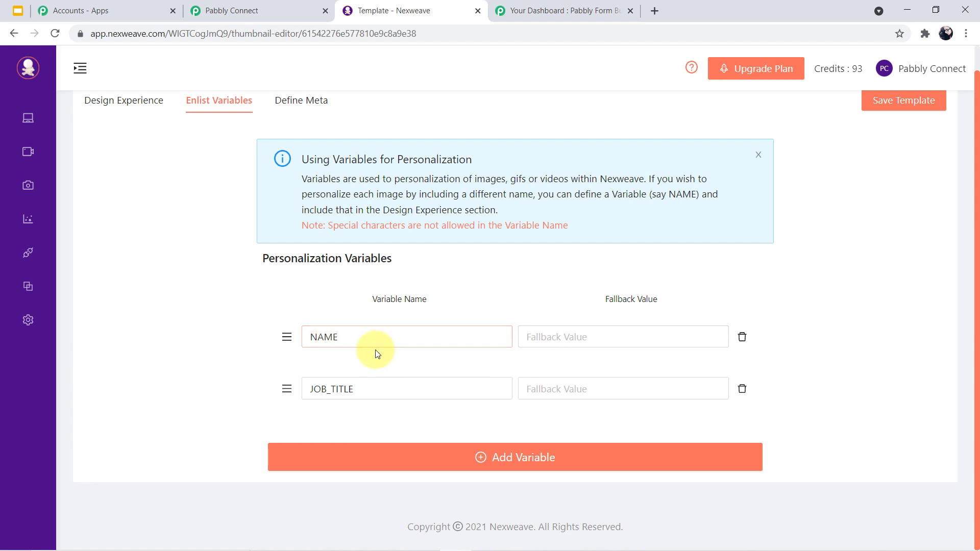
pyautogui.click(451, 335)
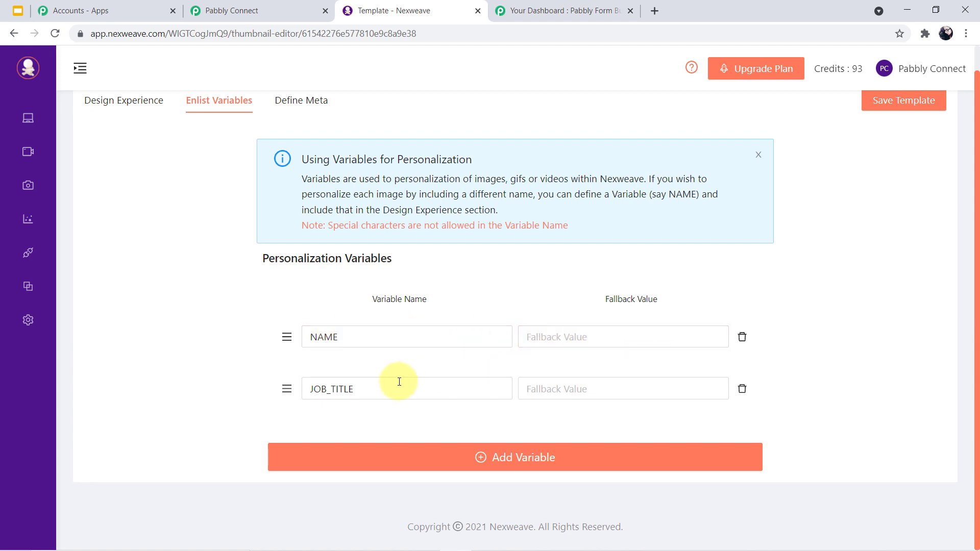
pyautogui.click(940, 84)
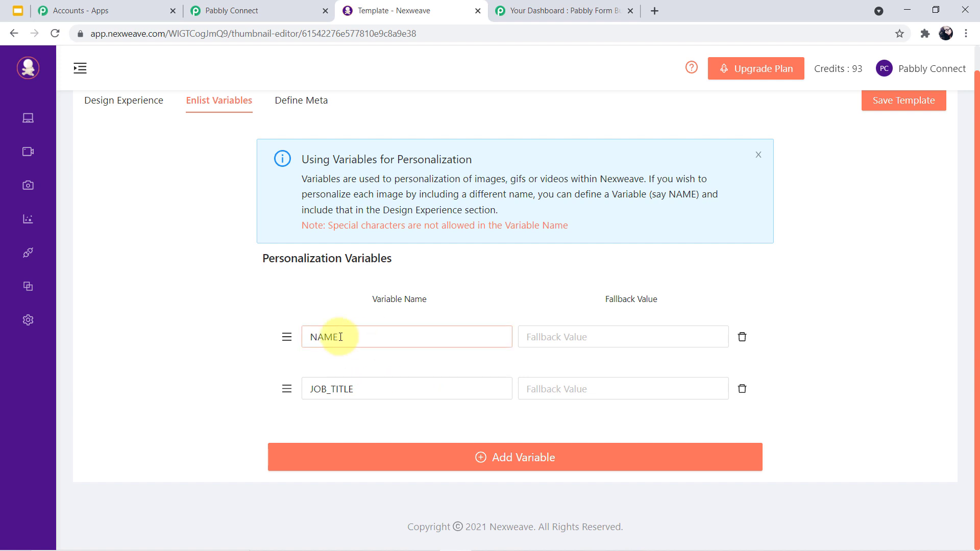
pyautogui.click(285, 100)
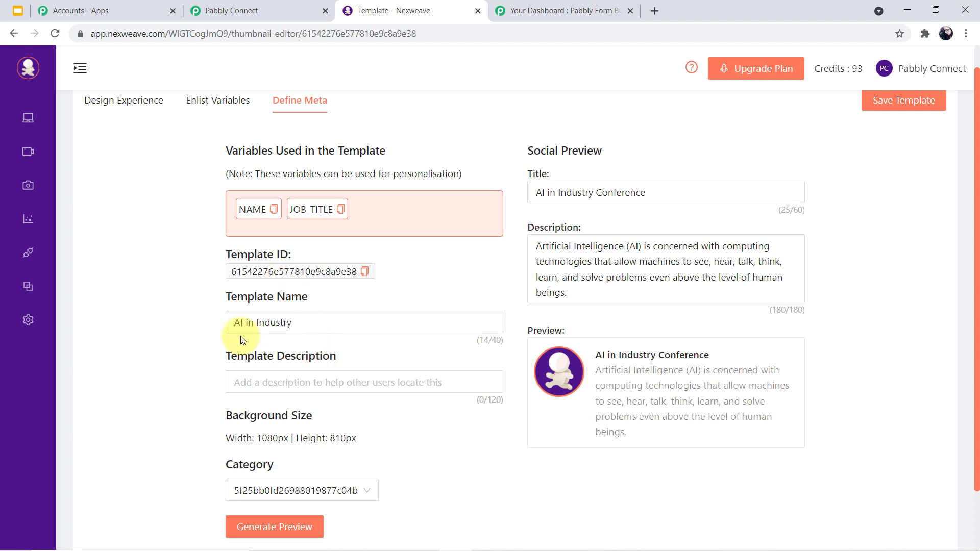
# - Review the template's Define Meta, Enlist Variables and Design Experience tabs, then return to Pabbly Connect
pyautogui.click(236, 383)
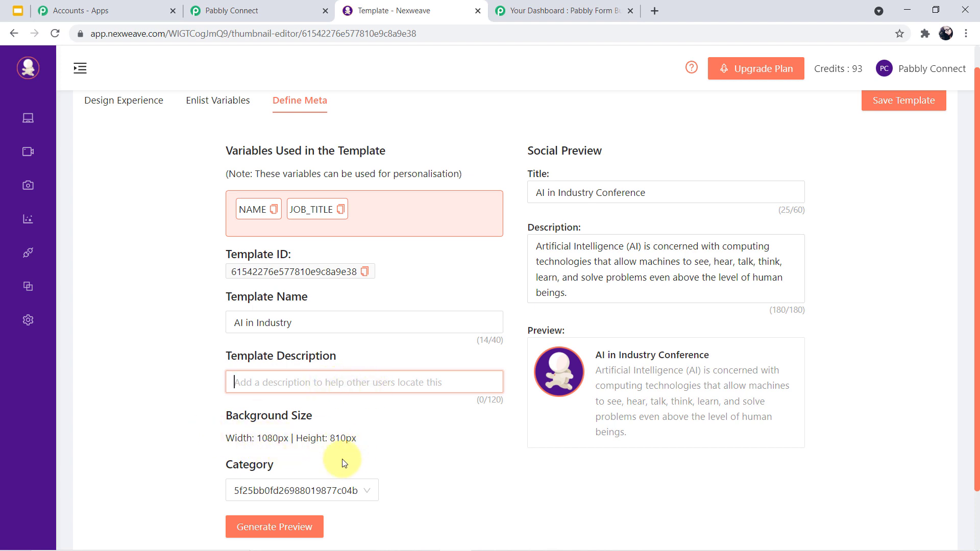
pyautogui.click(225, 106)
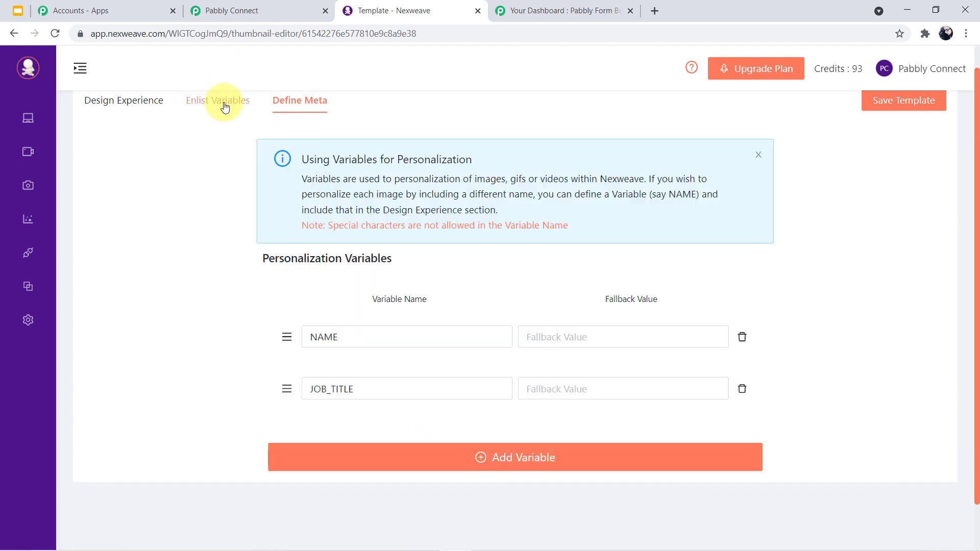
pyautogui.click(154, 105)
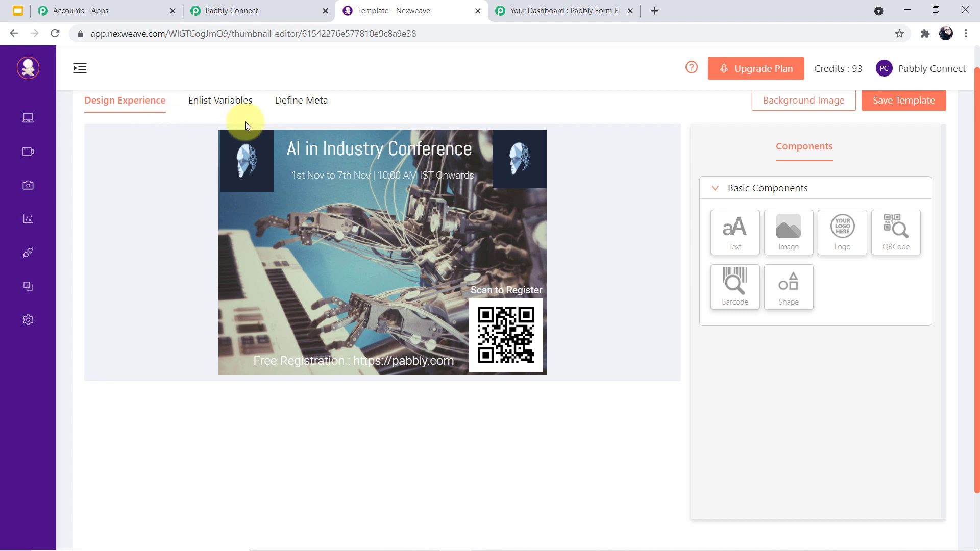
pyautogui.click(248, 11)
pyautogui.click(270, 209)
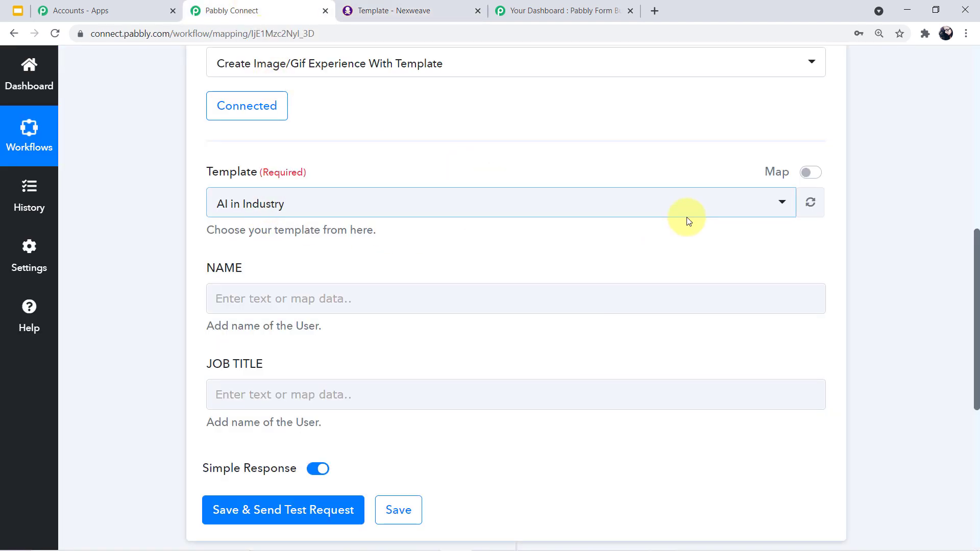
pyautogui.click(784, 209)
pyautogui.scroll(-1, 449, 309)
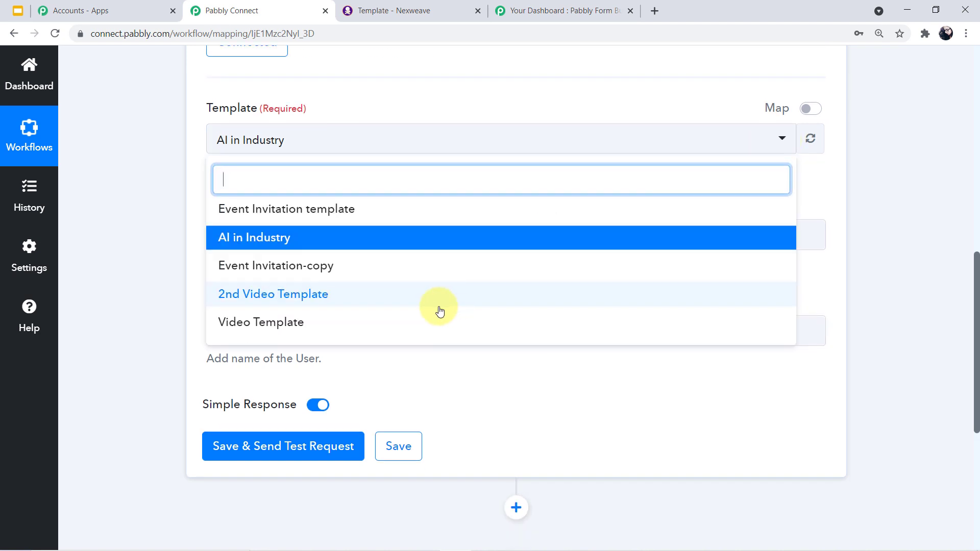
pyautogui.scroll(1, 352, 268)
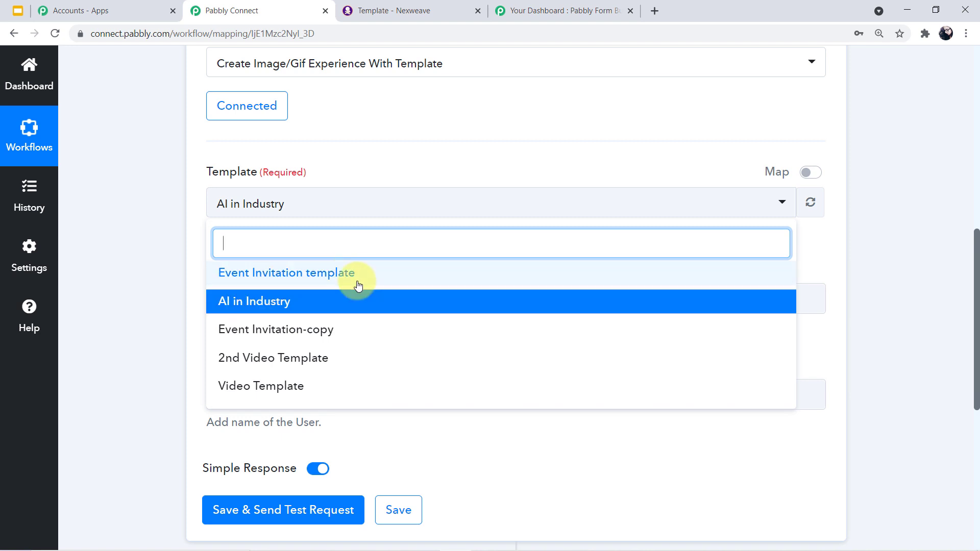
pyautogui.click(251, 302)
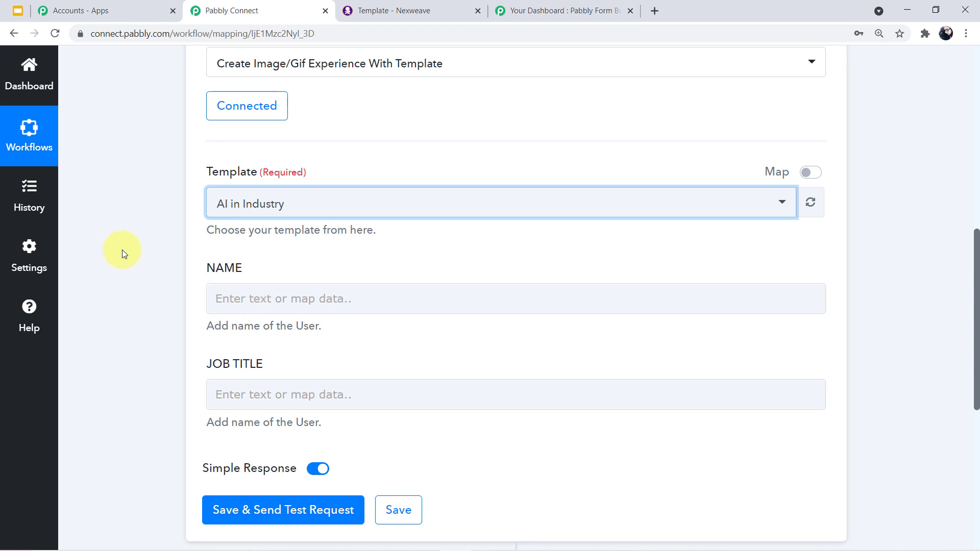
pyautogui.click(284, 296)
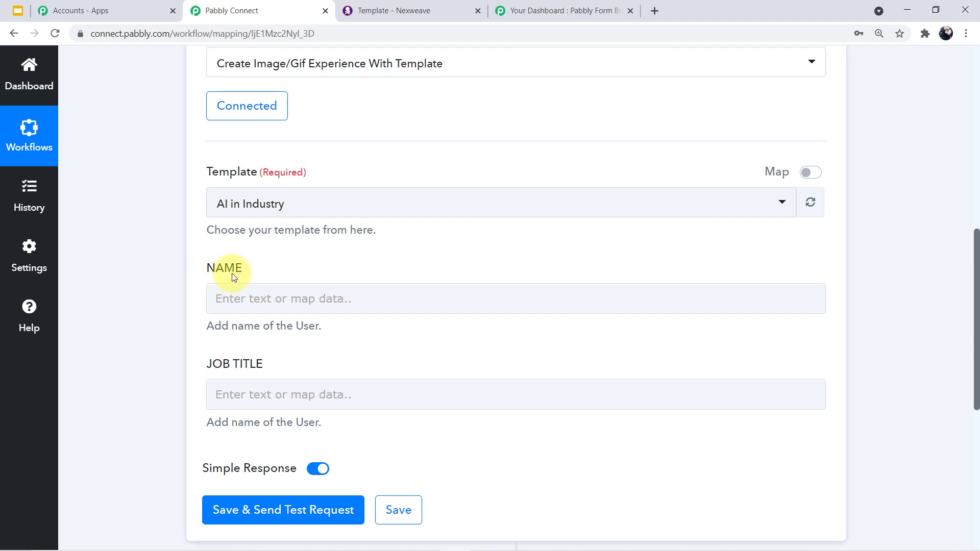
pyautogui.click(311, 389)
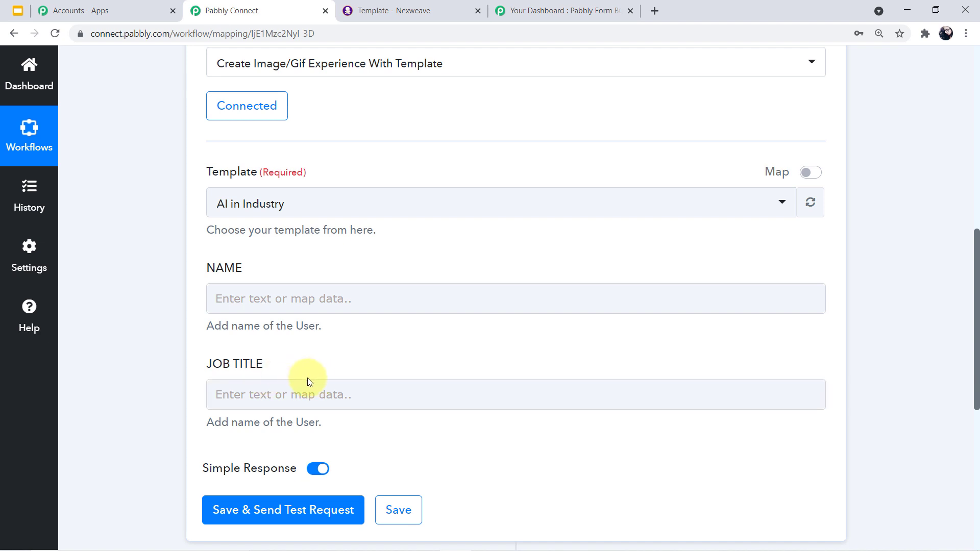
pyautogui.click(275, 300)
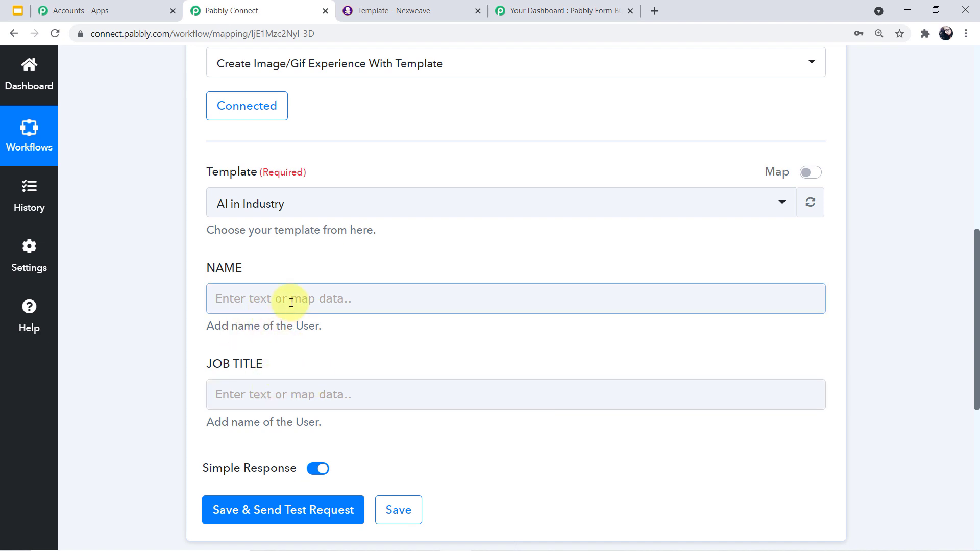
# - Browse the form submission fields offered in the NAME field's Insert Data list
pyautogui.click(291, 303)
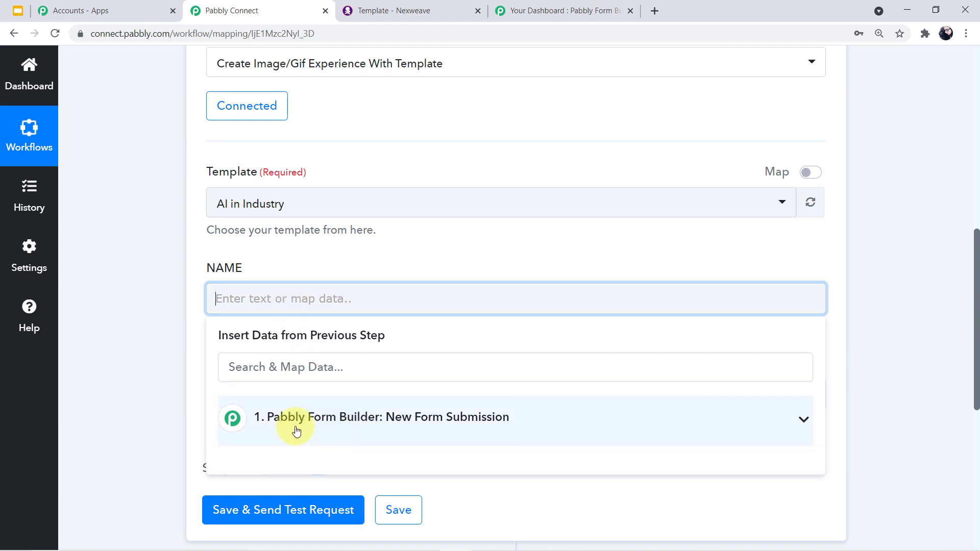
pyautogui.click(803, 434)
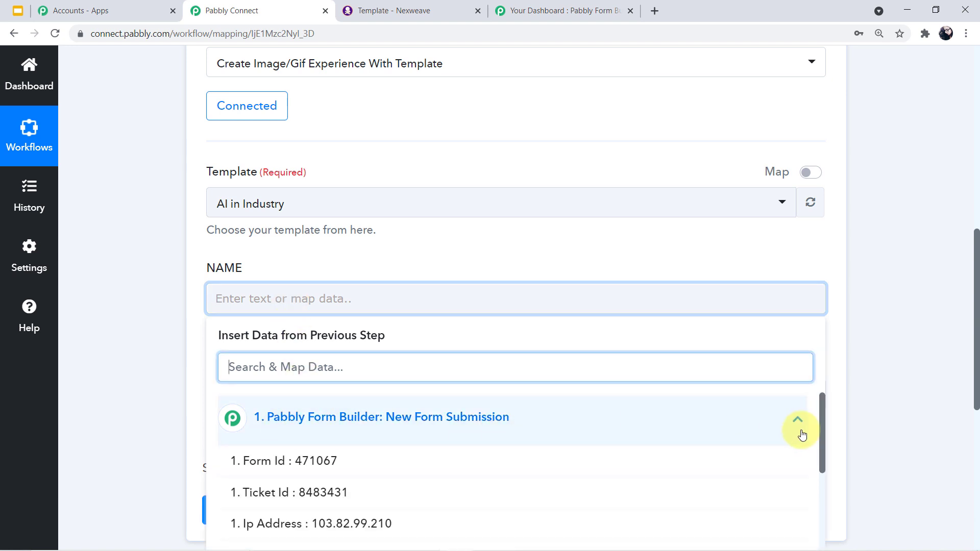
pyautogui.scroll(-3, 416, 460)
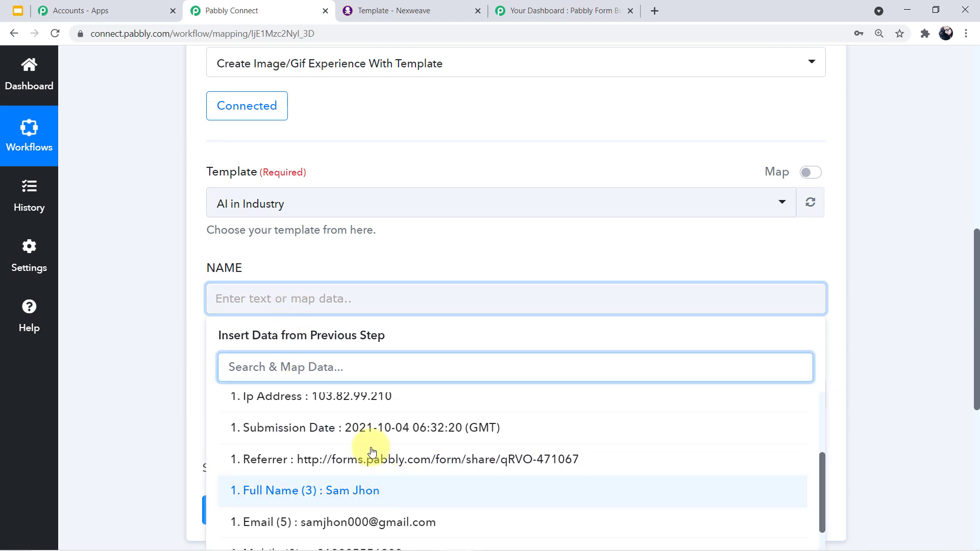
pyautogui.scroll(-1, 418, 498)
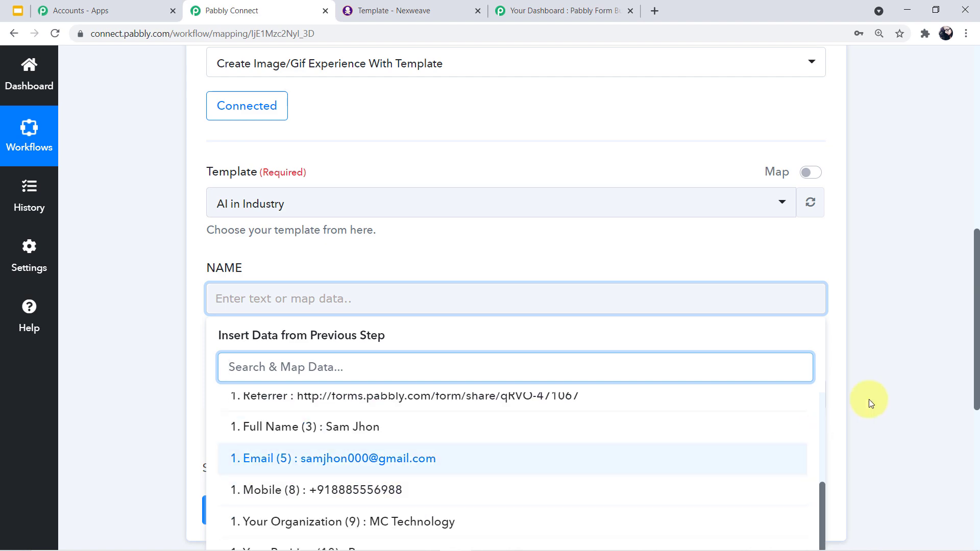
pyautogui.scroll(10, 893, 381)
# - Expand the Form Builder trigger and review the submitted name, email, mobile, organization and position values
pyautogui.click(824, 265)
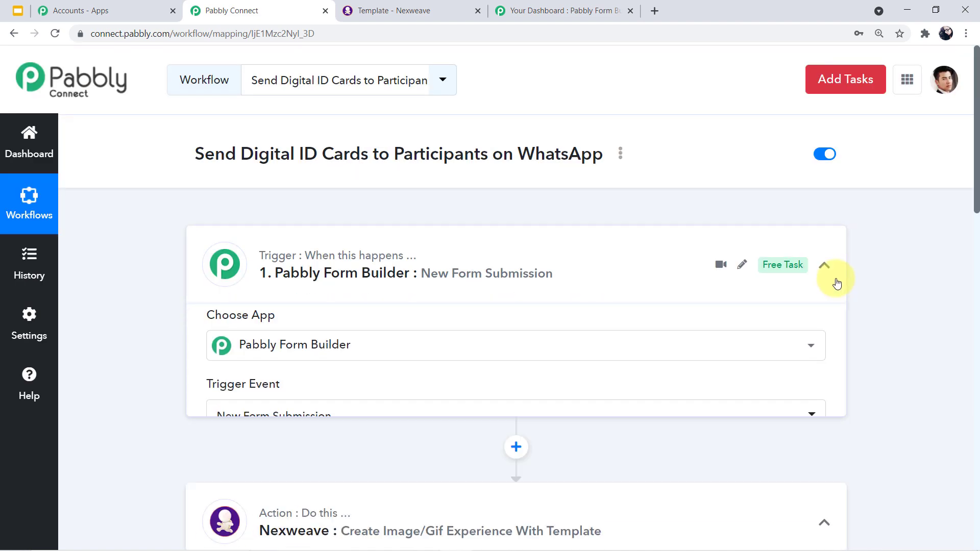
pyautogui.scroll(-9, 536, 416)
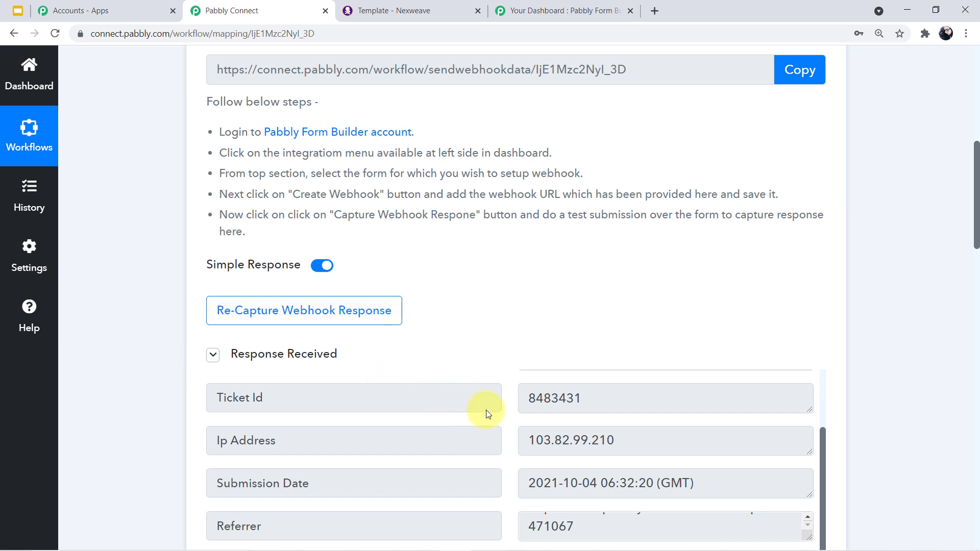
pyautogui.scroll(-5, 562, 398)
pyautogui.moveTo(617, 314); pyautogui.dragTo(520, 321)
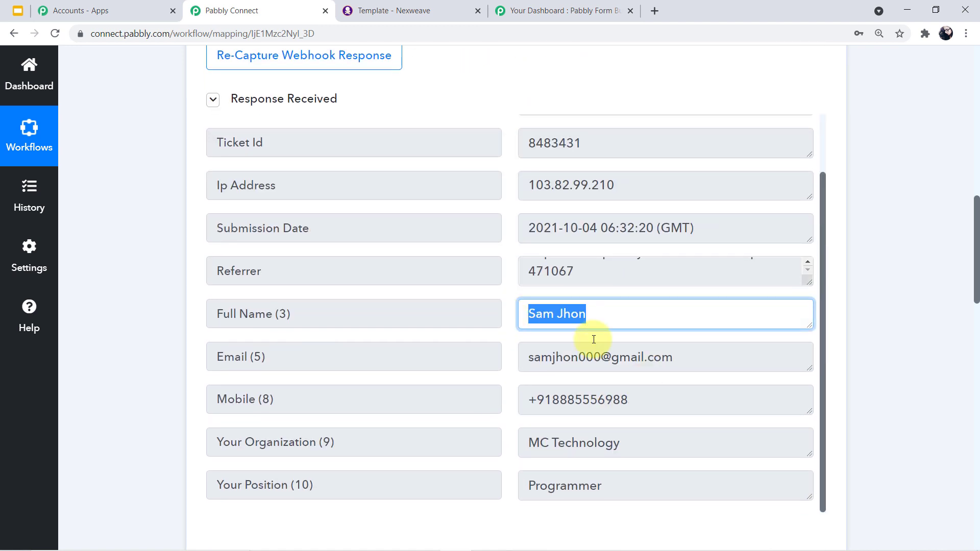
pyautogui.moveTo(696, 357); pyautogui.dragTo(519, 369)
pyautogui.moveTo(660, 410); pyautogui.dragTo(487, 403)
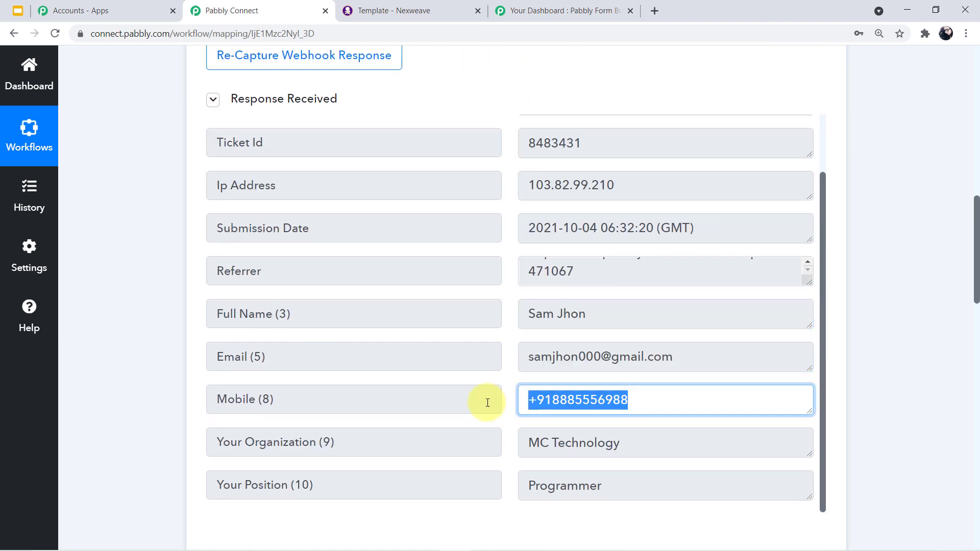
pyautogui.moveTo(688, 447); pyautogui.dragTo(468, 455)
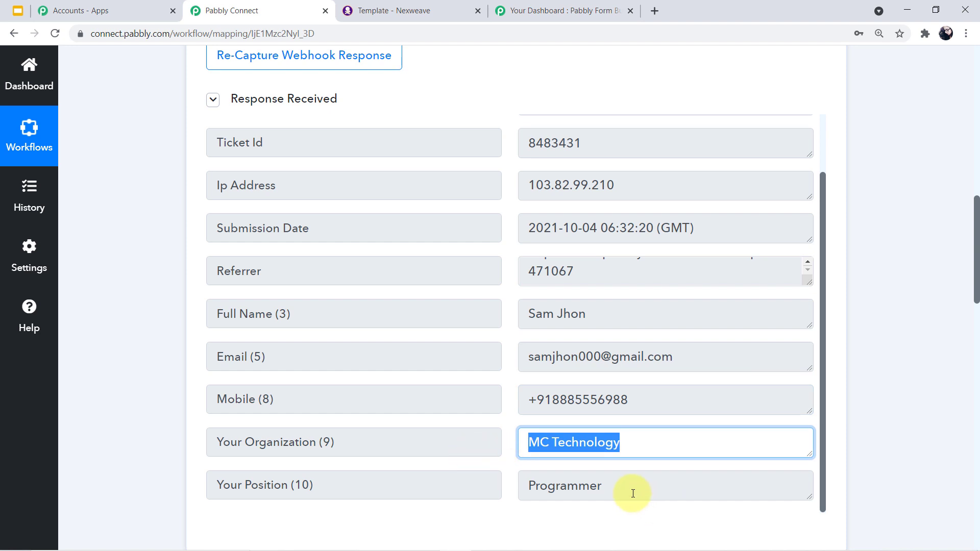
pyautogui.moveTo(624, 493); pyautogui.dragTo(480, 468)
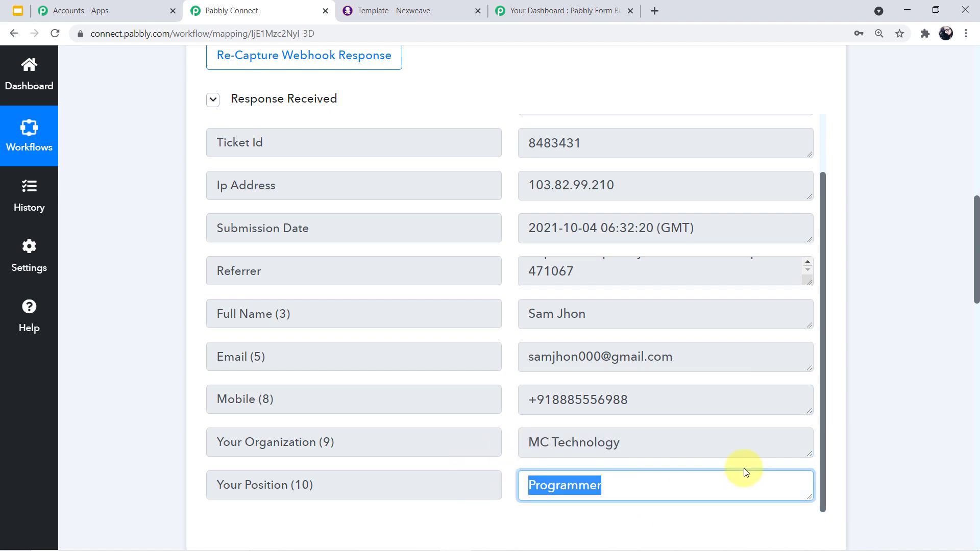
pyautogui.scroll(-10, 875, 365)
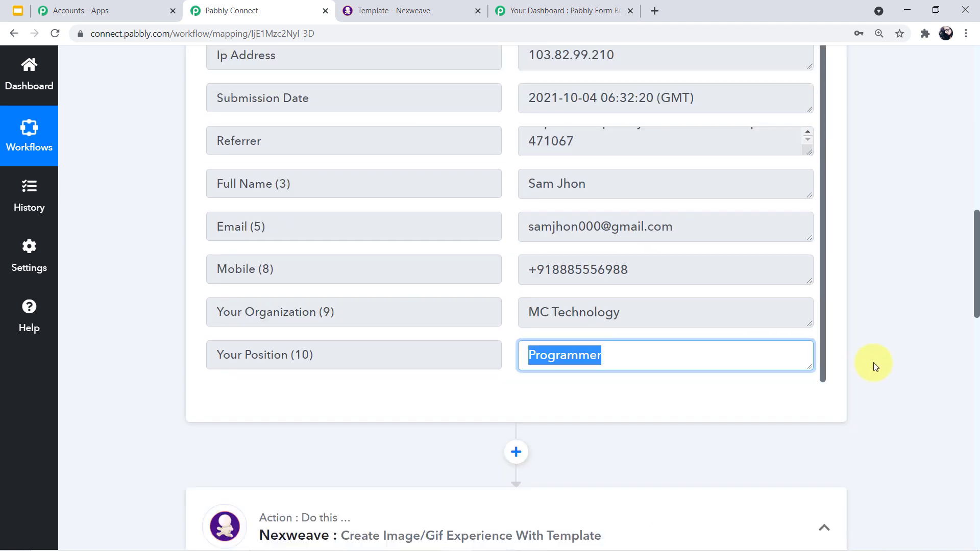
pyautogui.scroll(-5, 867, 187)
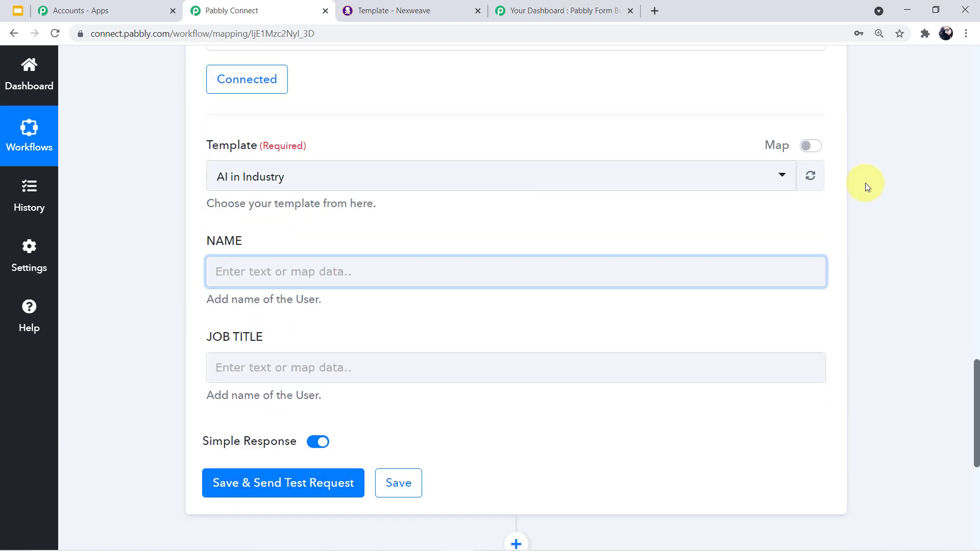
# - Map the form submission's Full Name (3) into the Nexweave NAME field
pyautogui.click(365, 225)
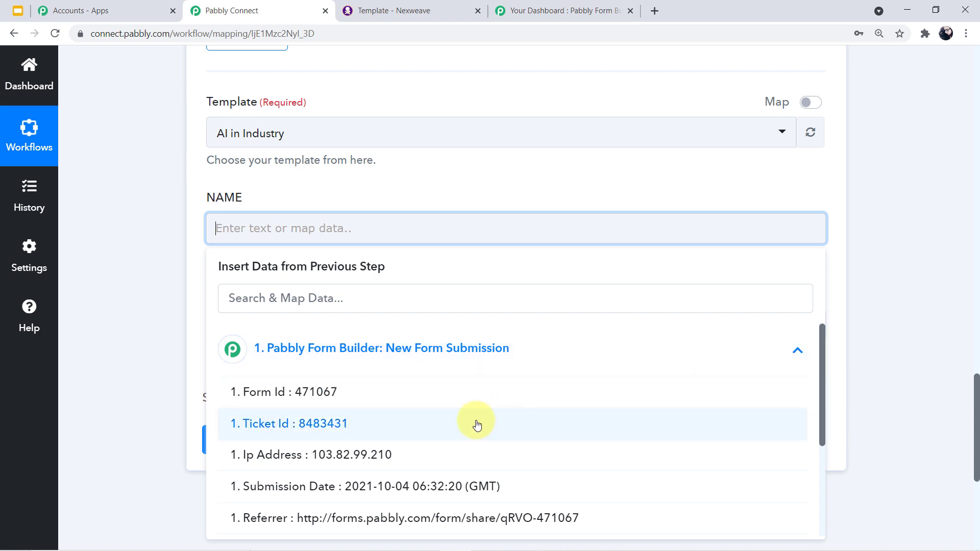
pyautogui.scroll(-1, 442, 480)
pyautogui.scroll(-2, 444, 474)
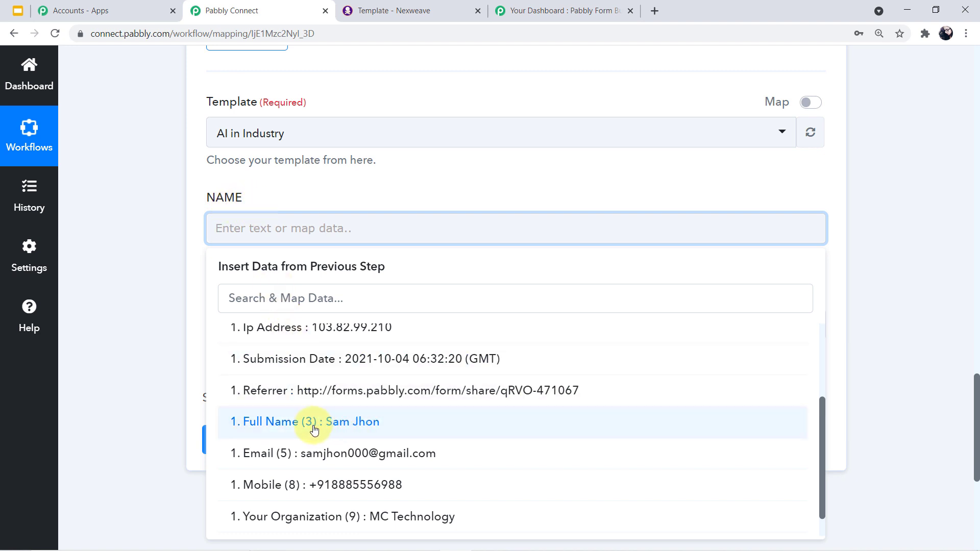
pyautogui.click(364, 429)
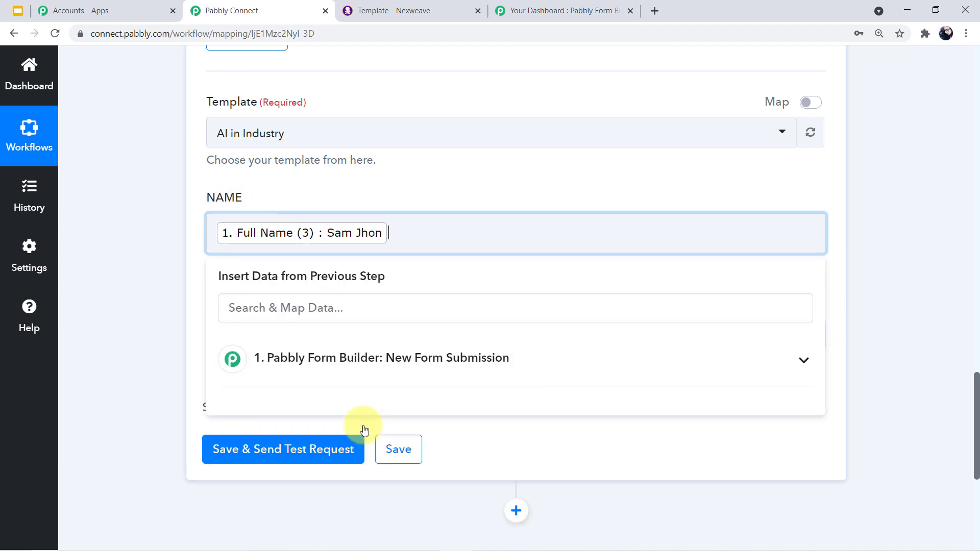
pyautogui.click(172, 328)
pyautogui.click(430, 227)
pyautogui.click(438, 359)
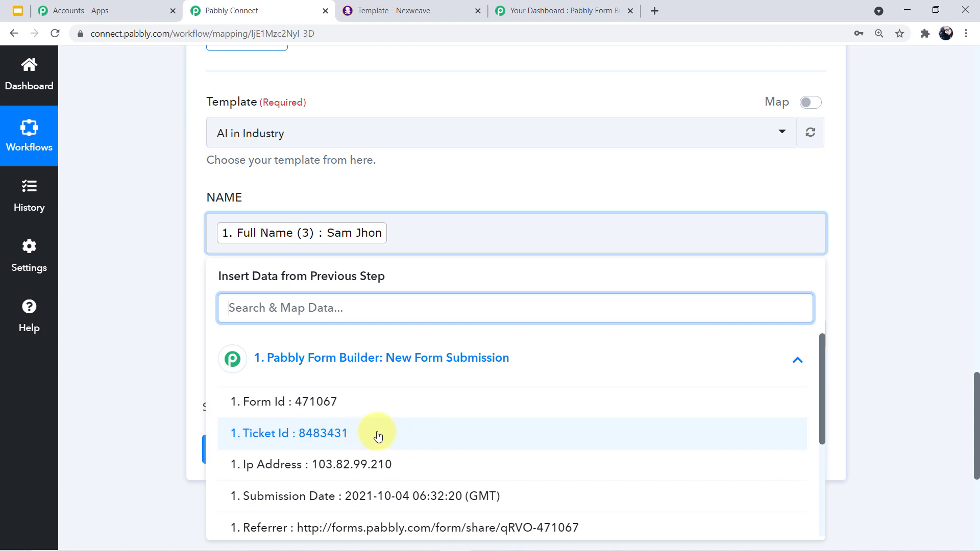
pyautogui.click(158, 363)
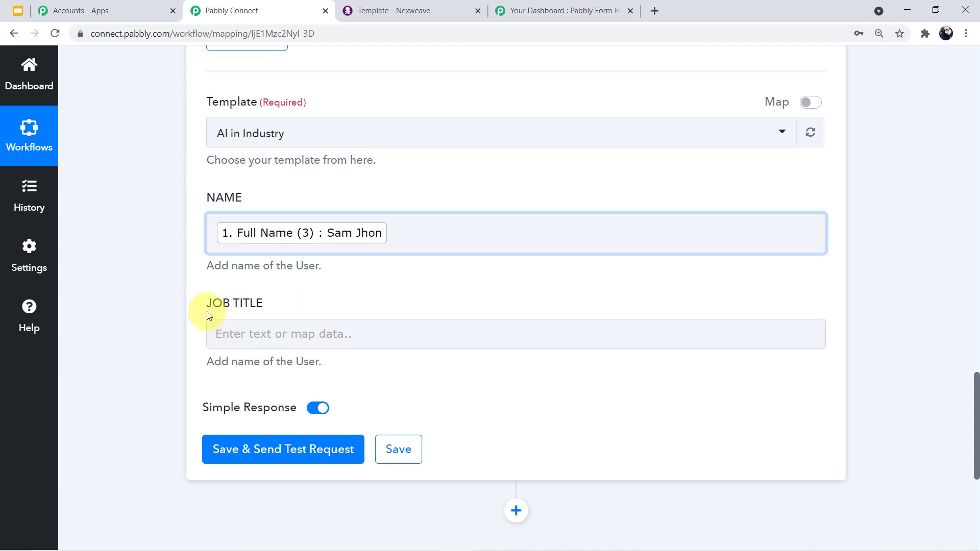
# - Insert the form's Your Position (10) answer into the JOB TITLE field
pyautogui.click(273, 333)
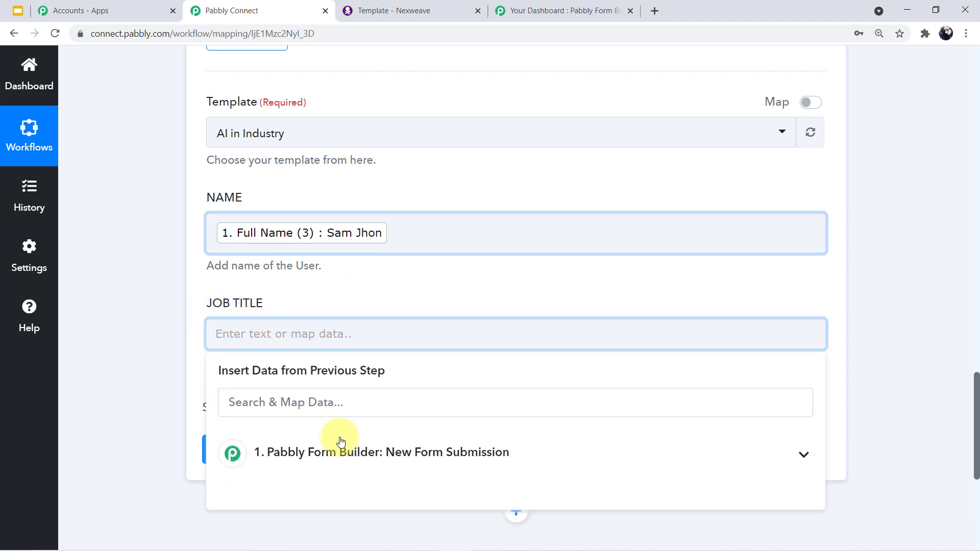
pyautogui.click(343, 453)
pyautogui.scroll(-5, 351, 463)
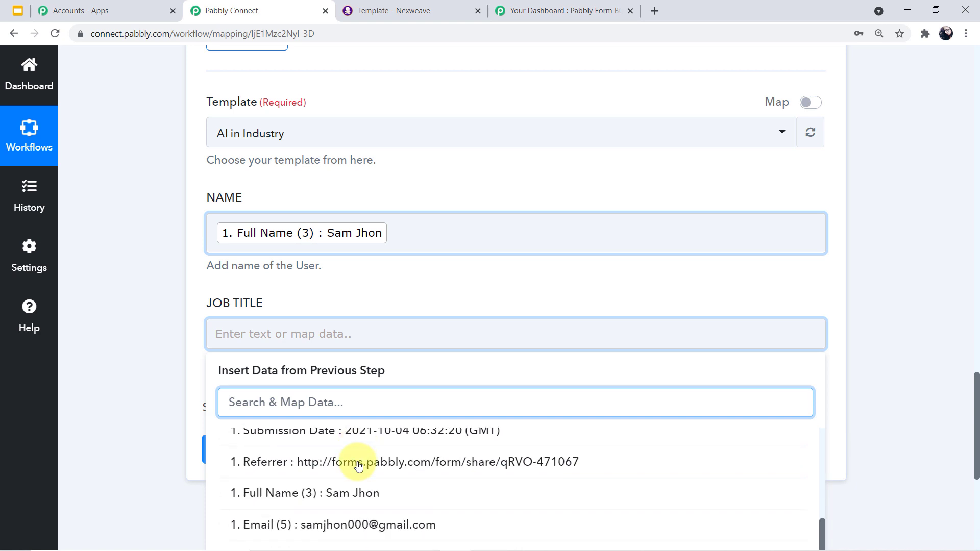
pyautogui.scroll(-3, 974, 466)
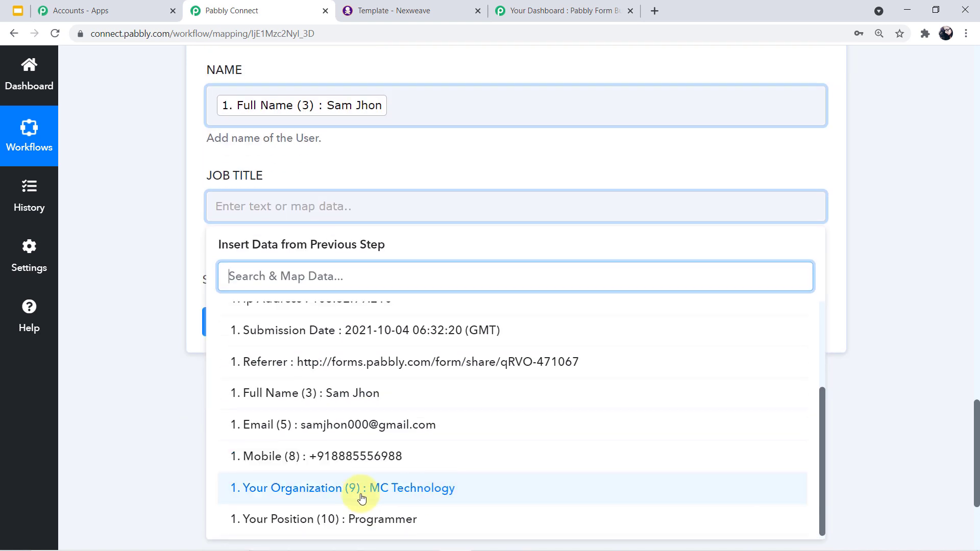
pyautogui.click(377, 519)
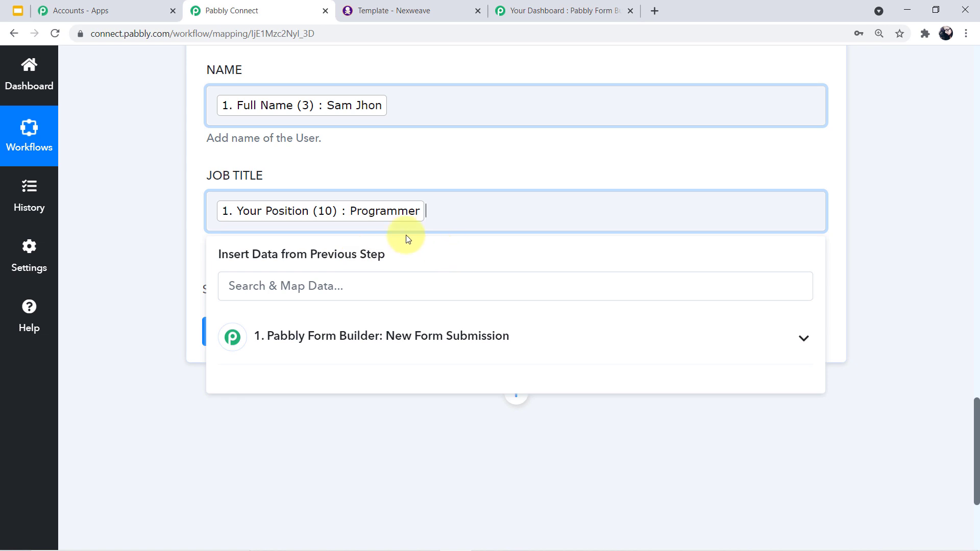
# - Append Your Organization (9) to the JOB TITLE field and close the data list
pyautogui.click(414, 340)
pyautogui.scroll(-3, 408, 444)
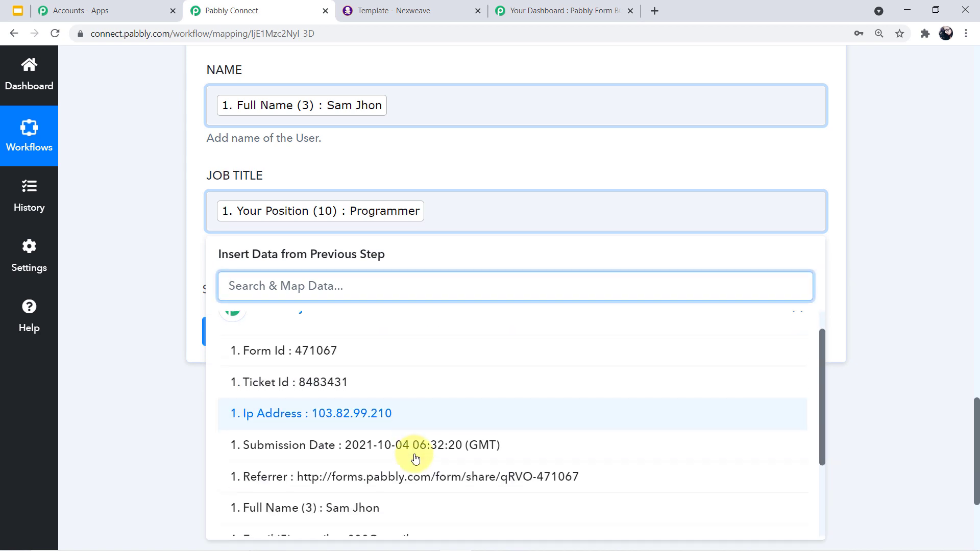
pyautogui.click(322, 488)
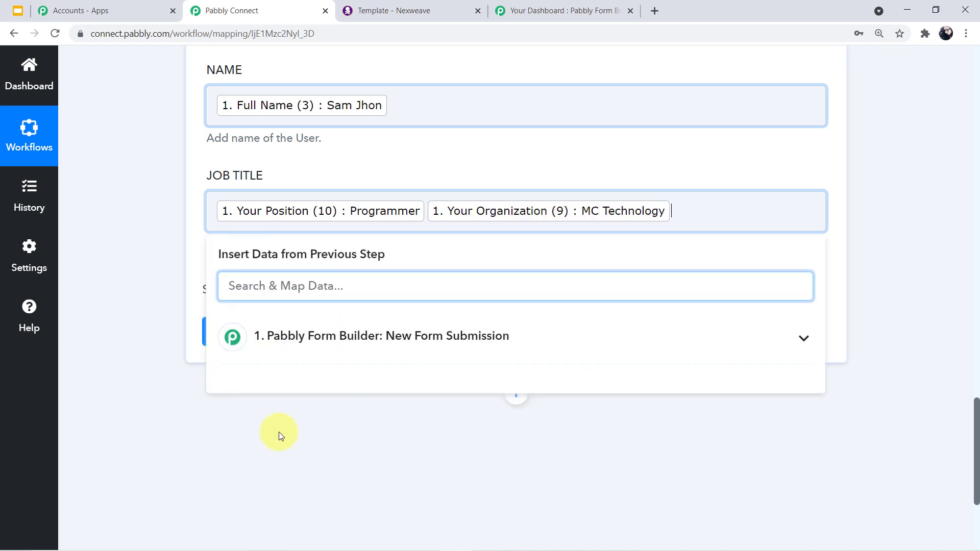
pyautogui.click(102, 212)
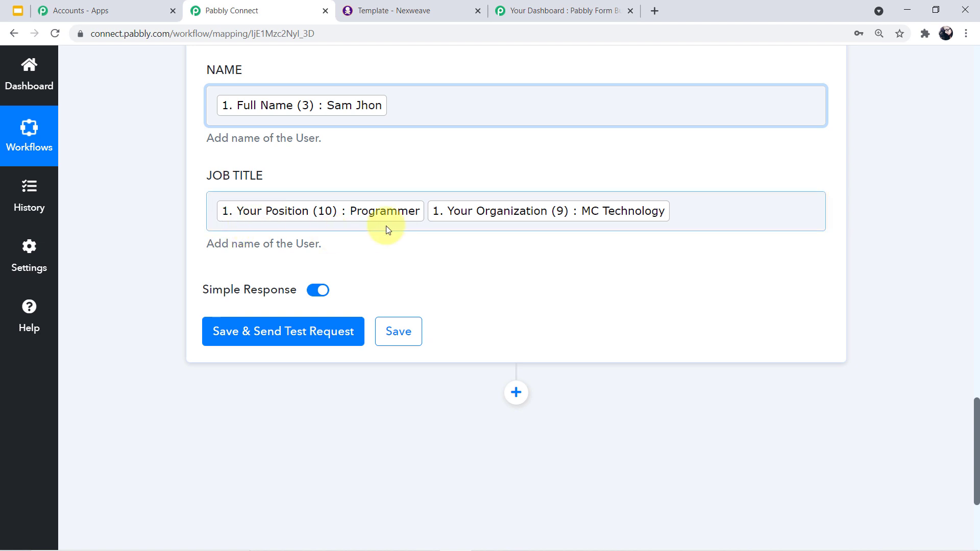
pyautogui.scroll(1, 642, 231)
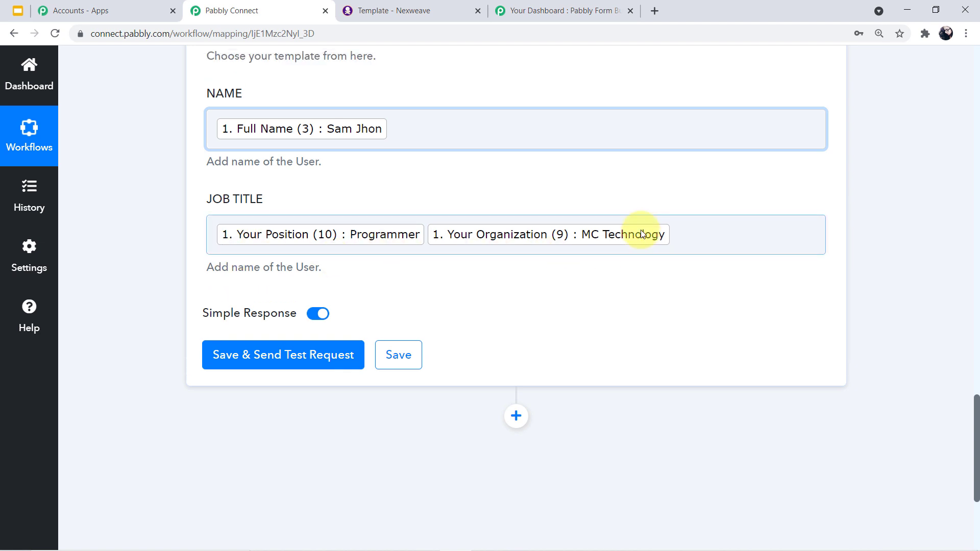
pyautogui.scroll(4, 643, 234)
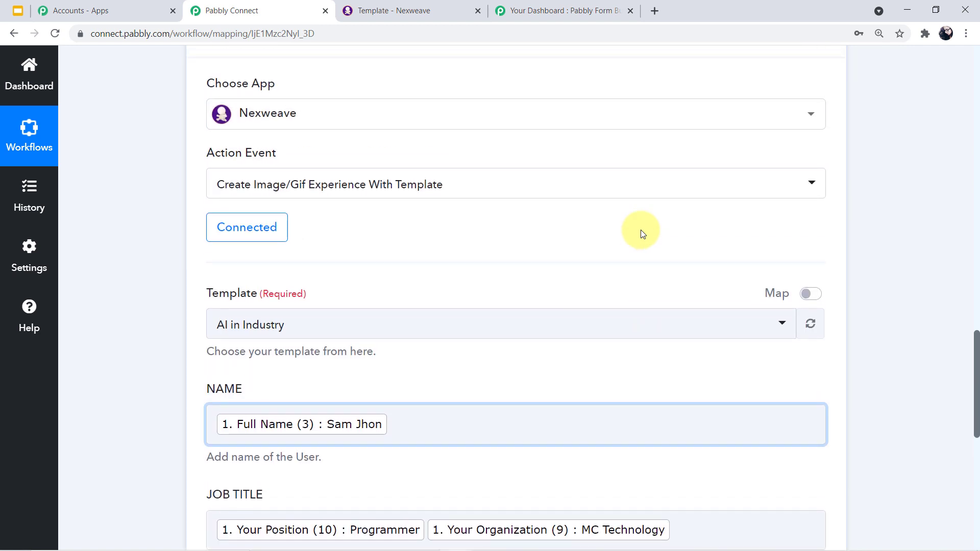
pyautogui.scroll(2, 638, 233)
pyautogui.scroll(-10, 511, 233)
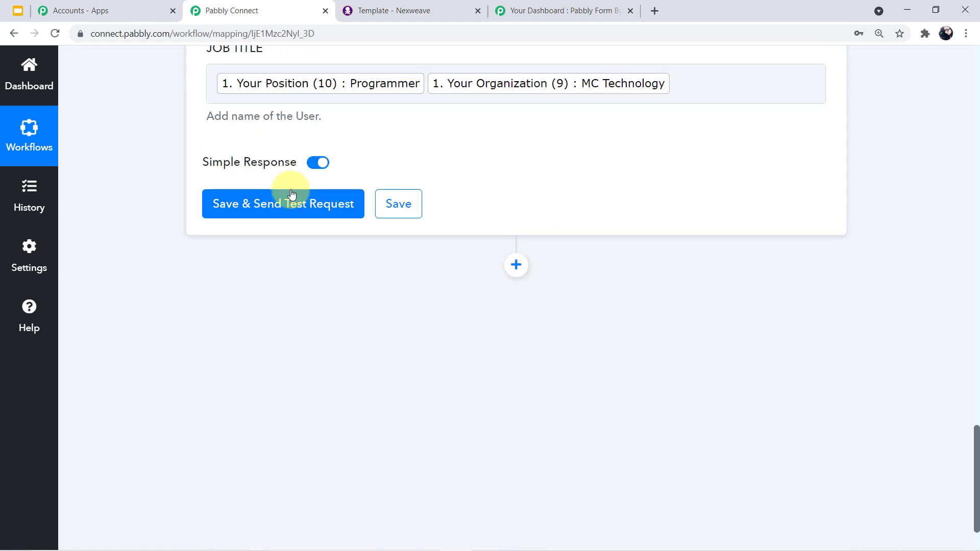
# - Save and test the Nexweave step, check the returned Image Link, then collapse the step
pyautogui.click(294, 202)
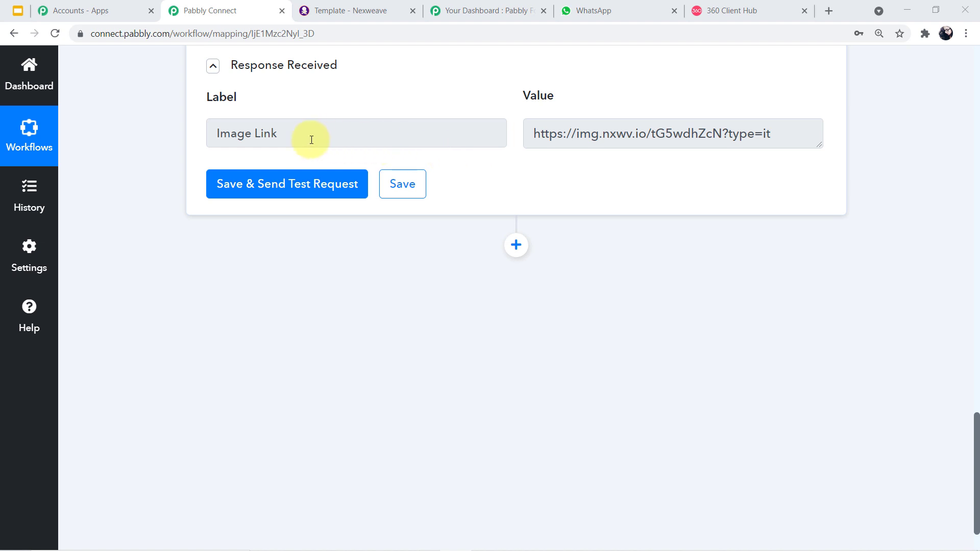
pyautogui.moveTo(534, 133); pyautogui.dragTo(761, 170)
pyautogui.click(767, 174)
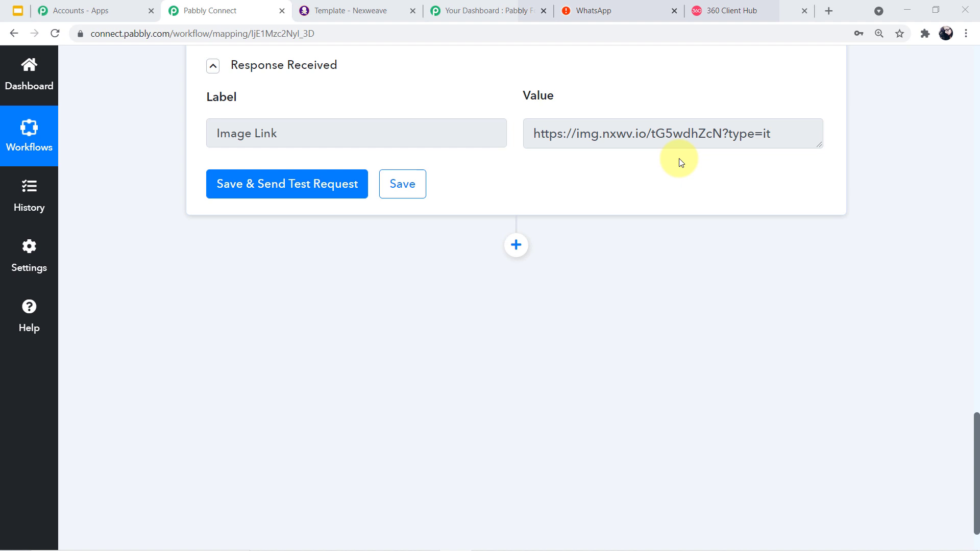
pyautogui.scroll(15, 721, 215)
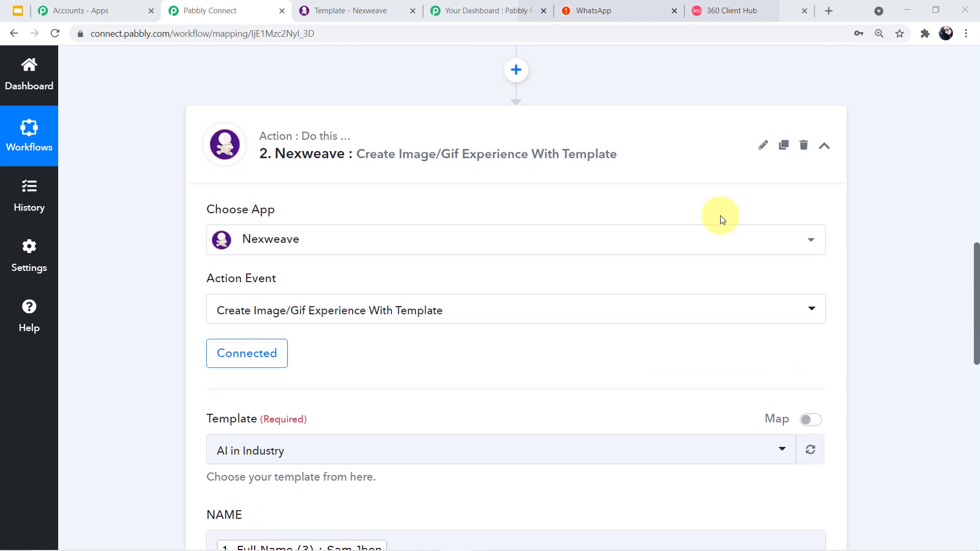
pyautogui.click(824, 146)
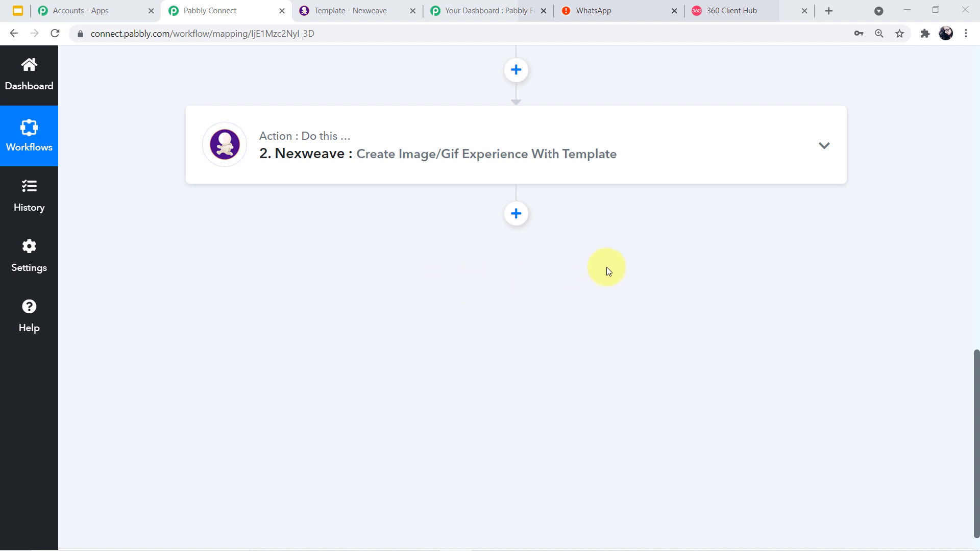
# - Add a step after Nexweave using WhatsApp by 360Dialog, found by searching '360', with Send Template Message
pyautogui.click(517, 214)
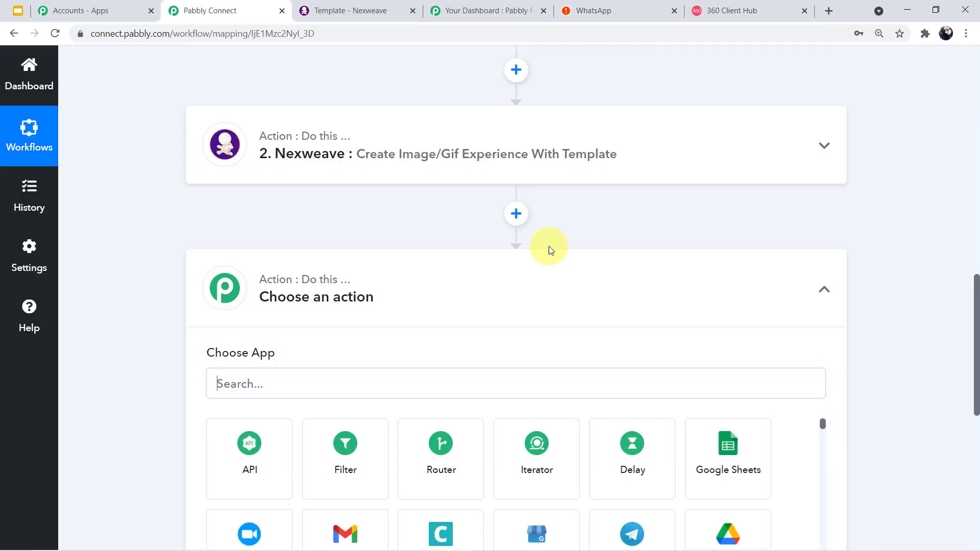
pyautogui.scroll(-1, 613, 229)
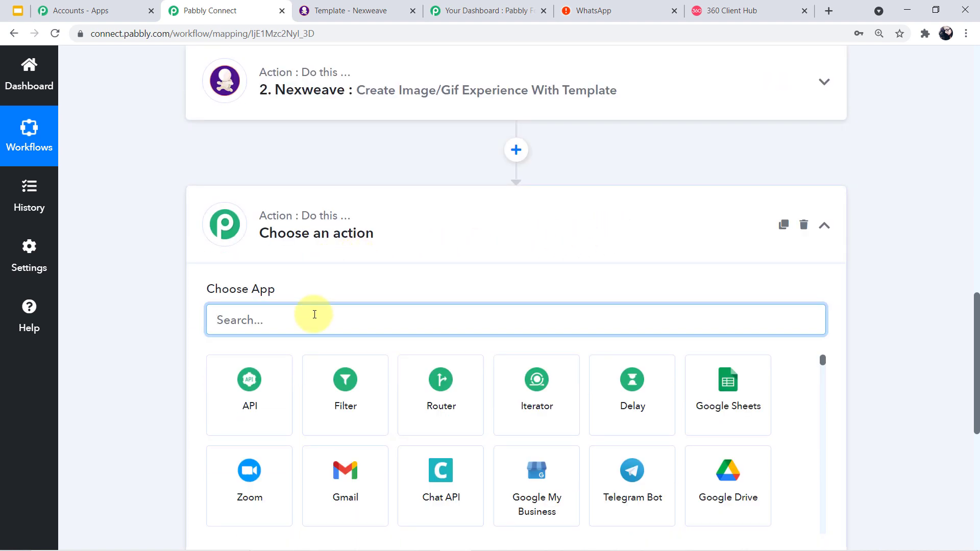
pyautogui.write('360')
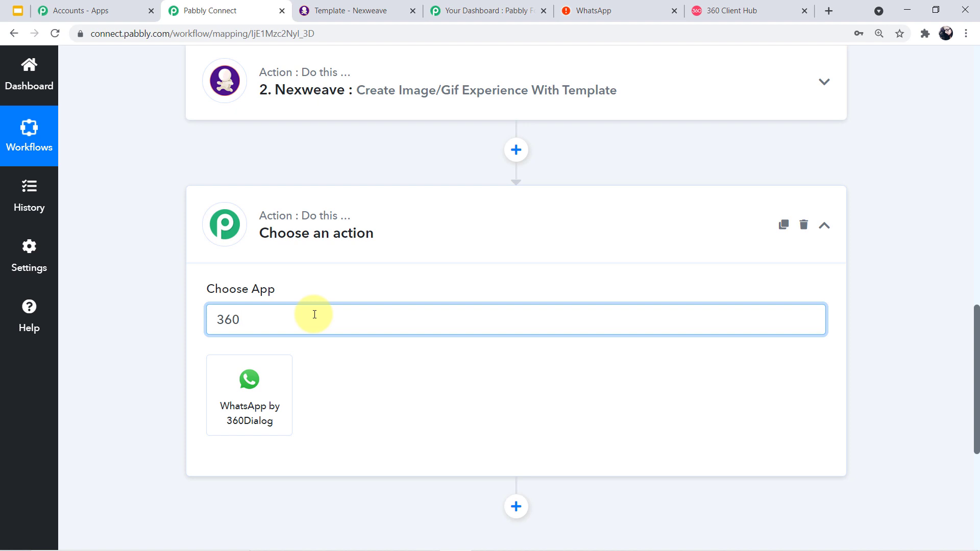
pyautogui.click(277, 417)
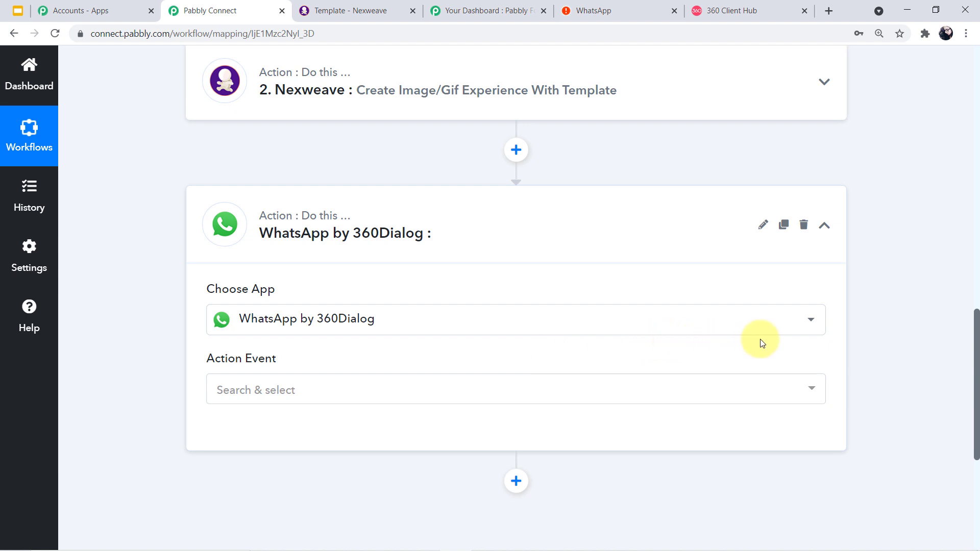
pyautogui.click(816, 392)
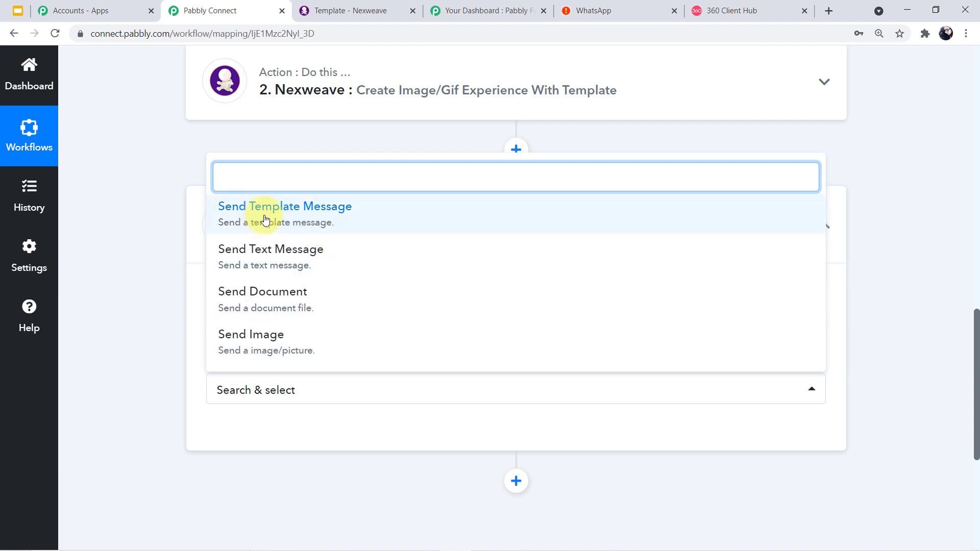
pyautogui.click(294, 222)
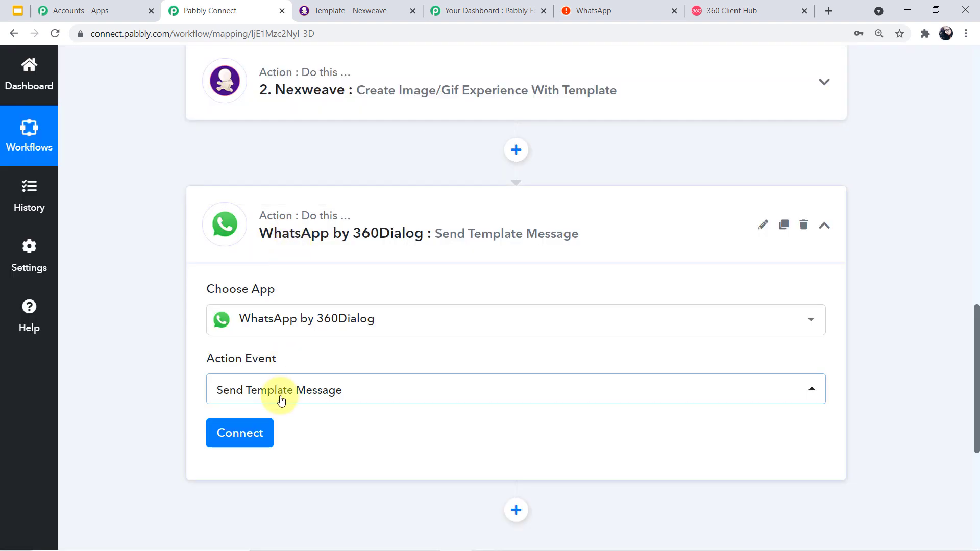
# - Start connecting WhatsApp by 360Dialog and choose to add a new connection
pyautogui.click(243, 440)
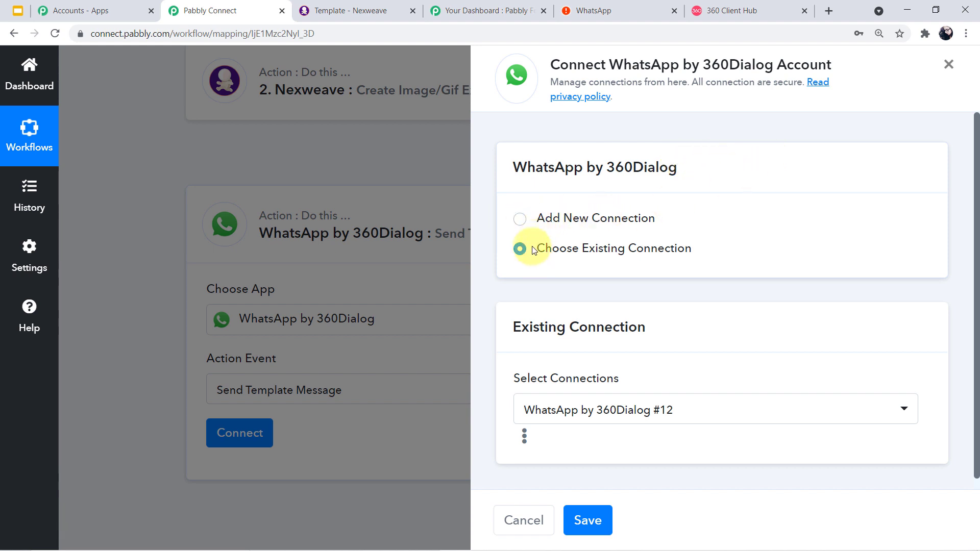
pyautogui.click(519, 221)
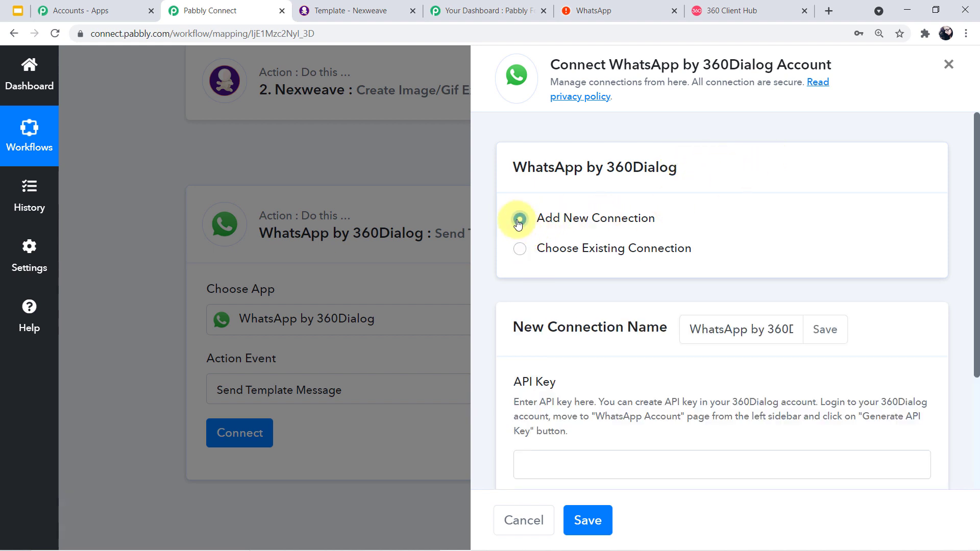
pyautogui.scroll(-3, 518, 223)
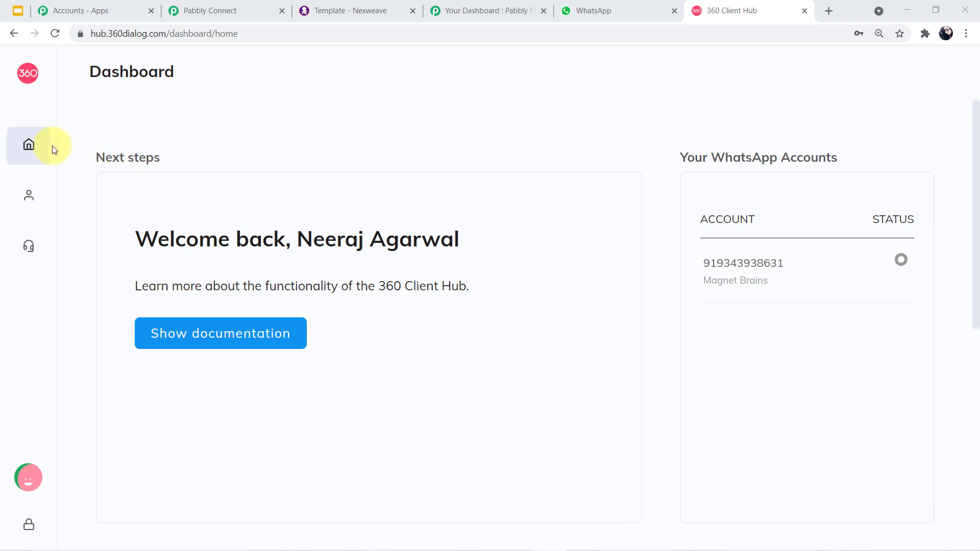
# - Get an API key from 360 Client Hub's WhatsApp Accounts page, then return to Pabbly Connect
pyautogui.moveTo(17, 109)
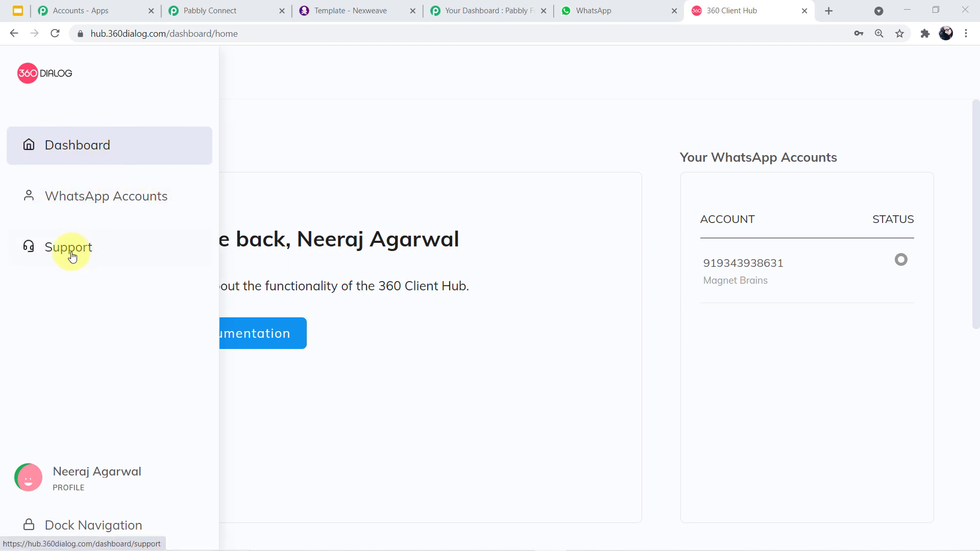
pyautogui.click(100, 201)
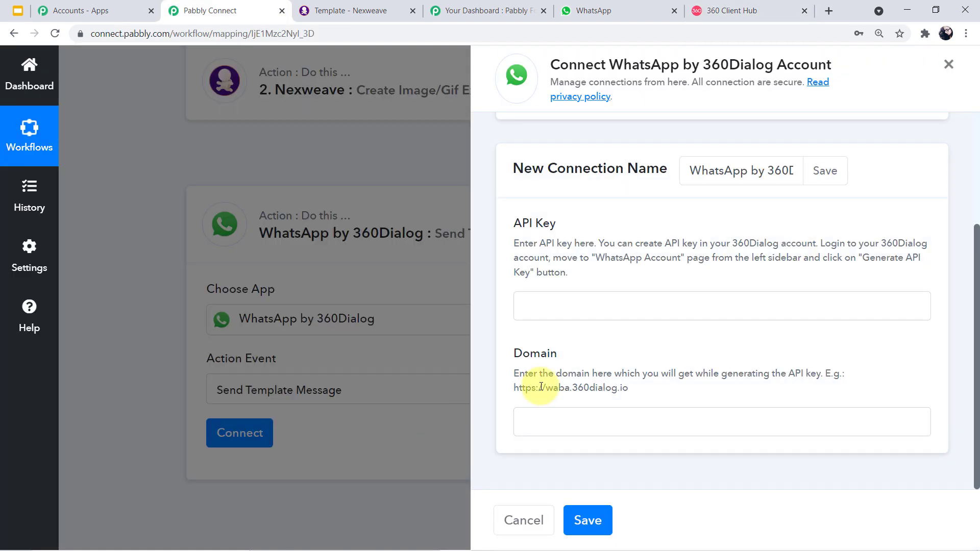
pyautogui.click(575, 310)
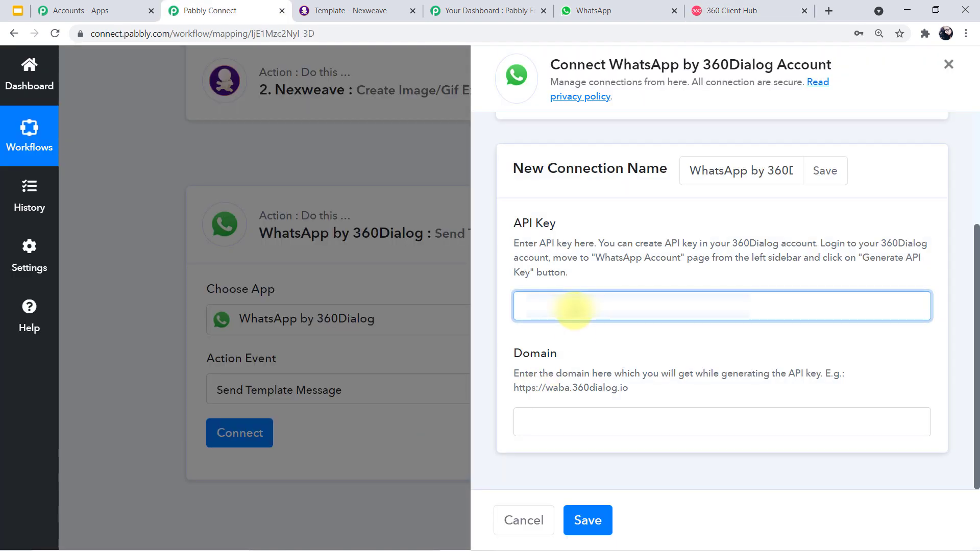
pyautogui.hotkey('ctrl', 'v')
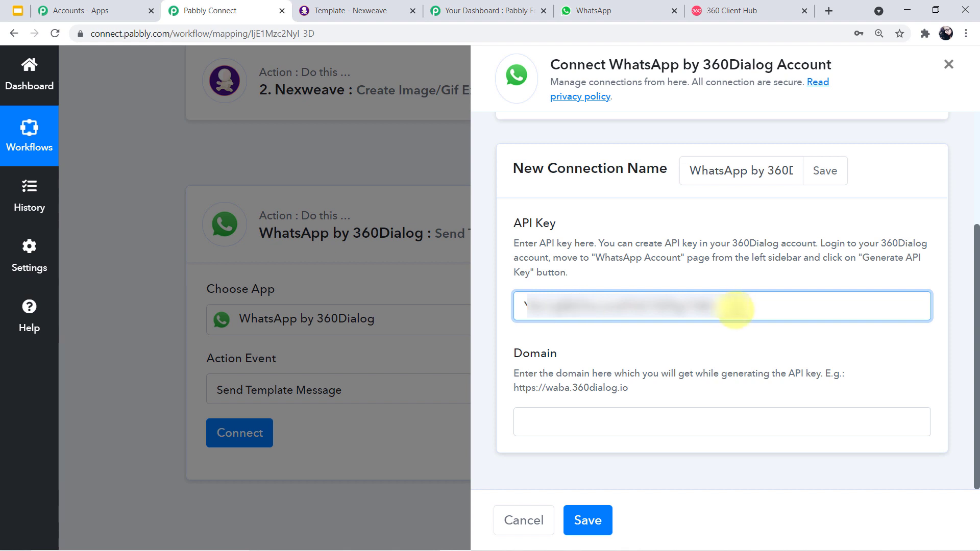
pyautogui.moveTo(532, 307); pyautogui.dragTo(711, 305)
pyautogui.click(711, 306)
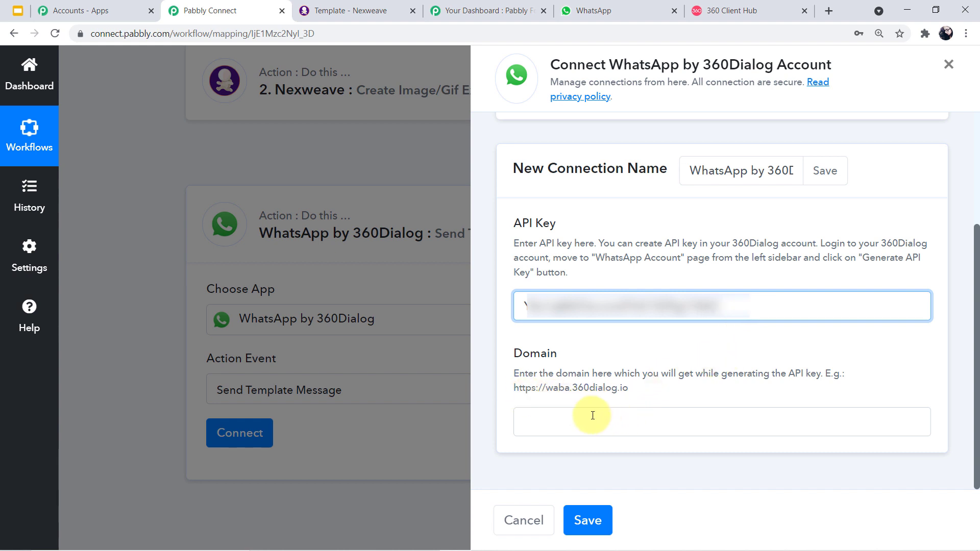
pyautogui.moveTo(514, 389); pyautogui.dragTo(626, 398)
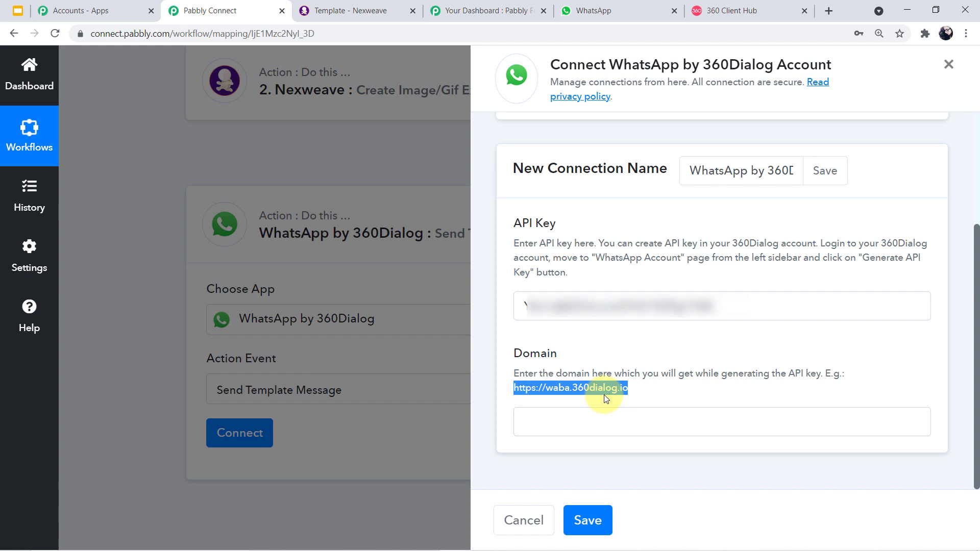
pyautogui.click(641, 394)
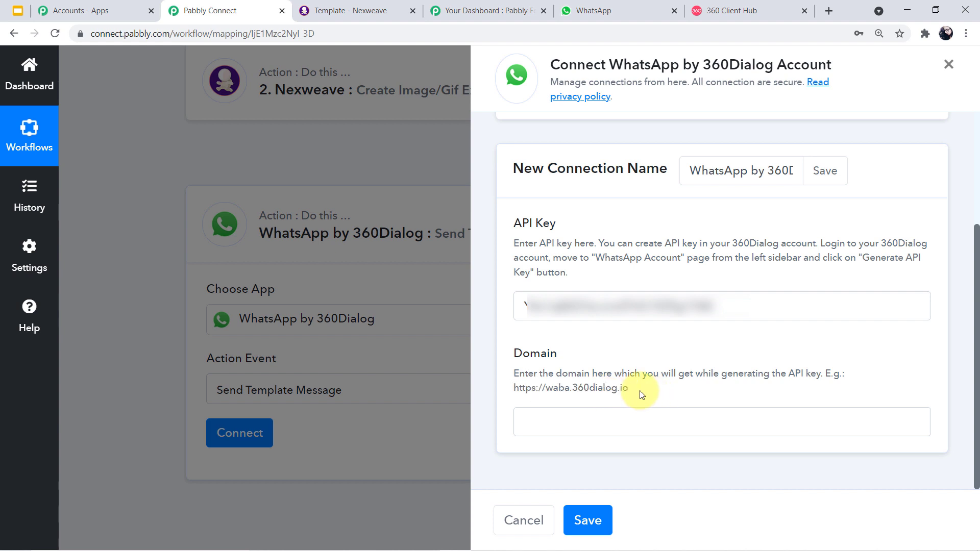
pyautogui.moveTo(513, 388); pyautogui.dragTo(636, 391)
pyautogui.hotkey('ctrl', 'c')
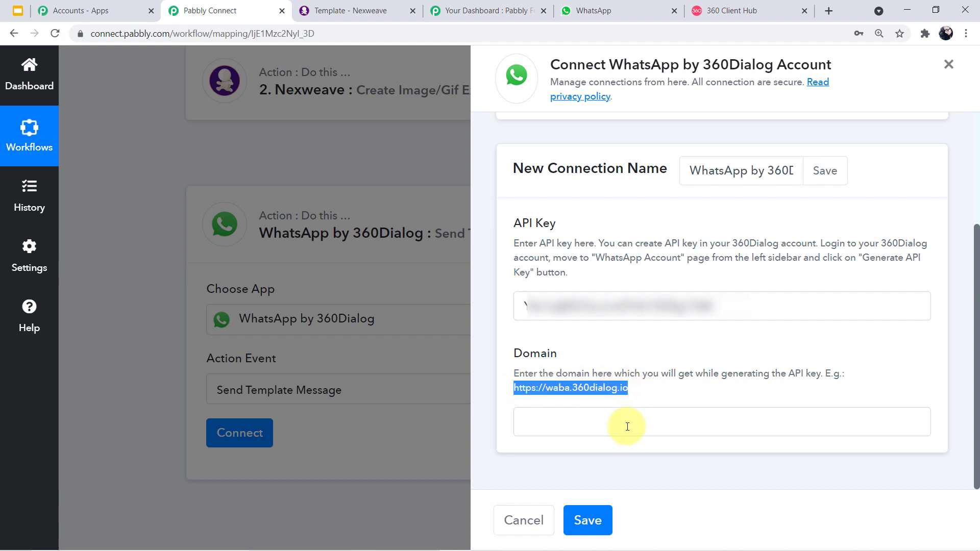
pyautogui.click(626, 424)
pyautogui.hotkey('ctrl', 'v')
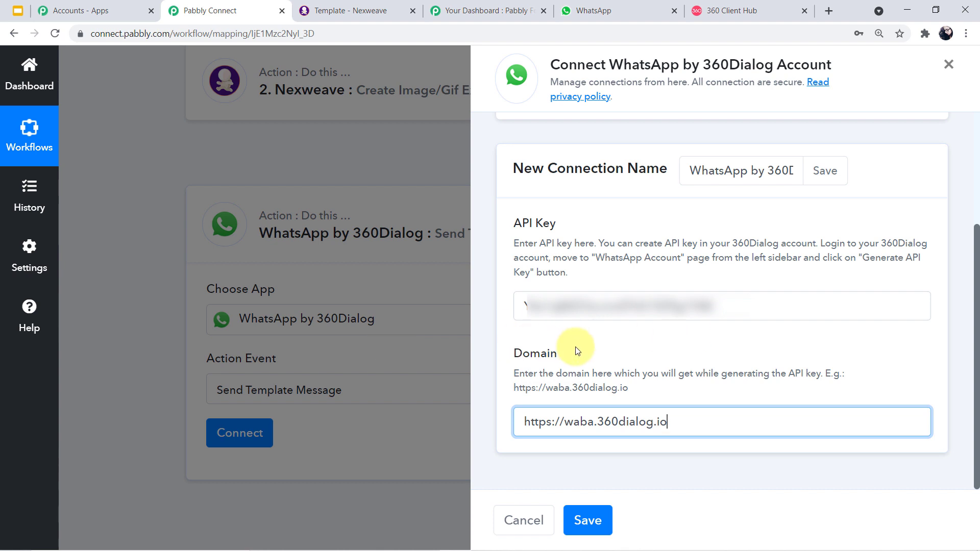
pyautogui.click(588, 520)
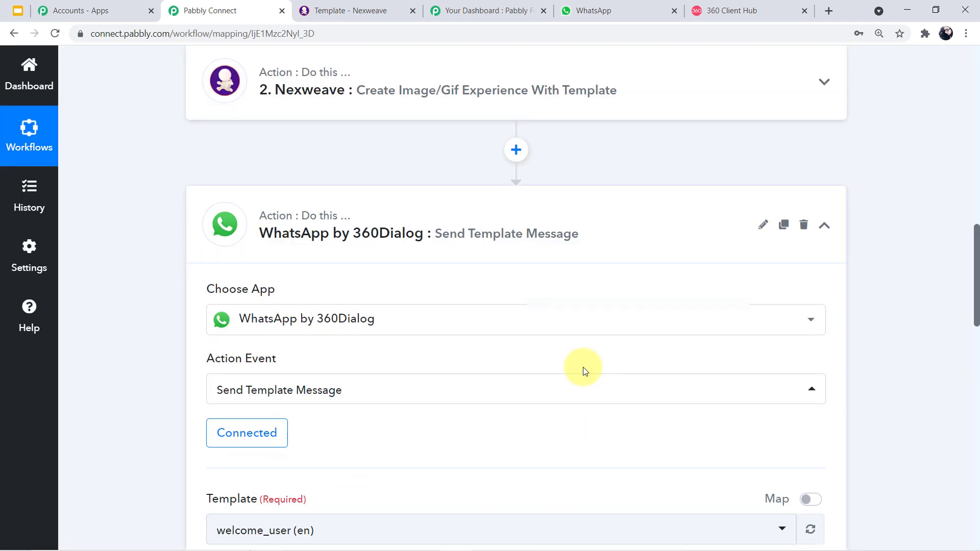
# - Browse the Template dropdown's message templates and close it, keeping welcome_user (en) selected
pyautogui.scroll(-8, 583, 366)
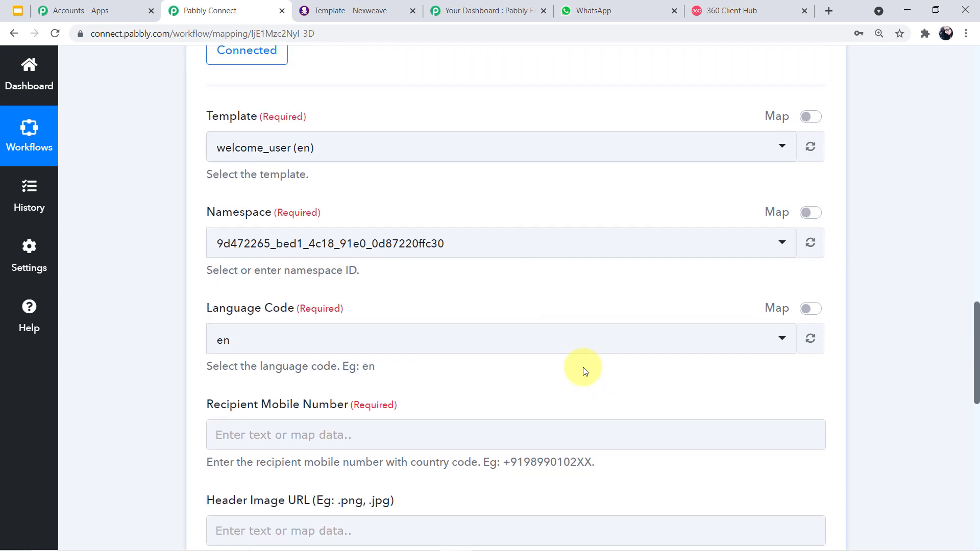
pyautogui.scroll(-1, 583, 367)
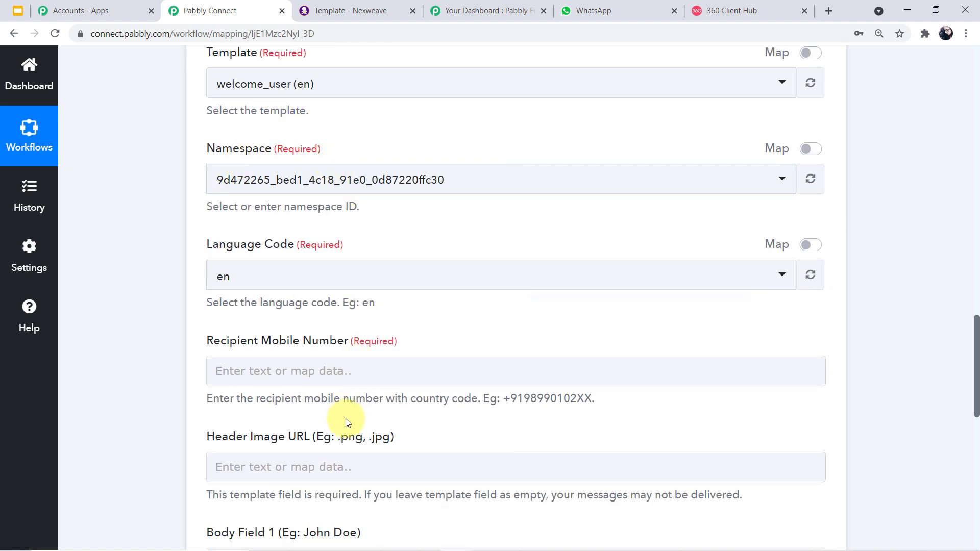
pyautogui.scroll(3, 346, 422)
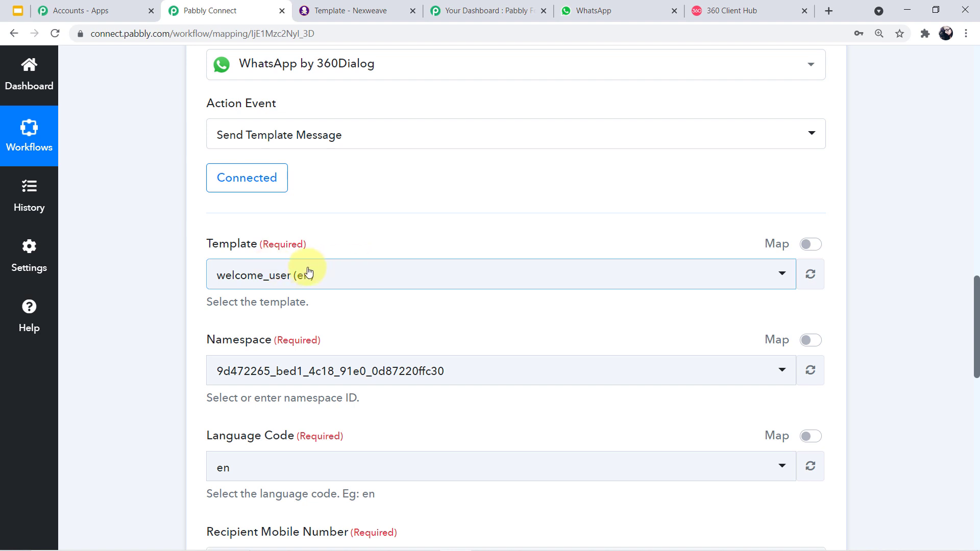
pyautogui.click(783, 278)
pyautogui.scroll(-5, 562, 372)
pyautogui.scroll(-5, 552, 388)
pyautogui.scroll(10, 552, 391)
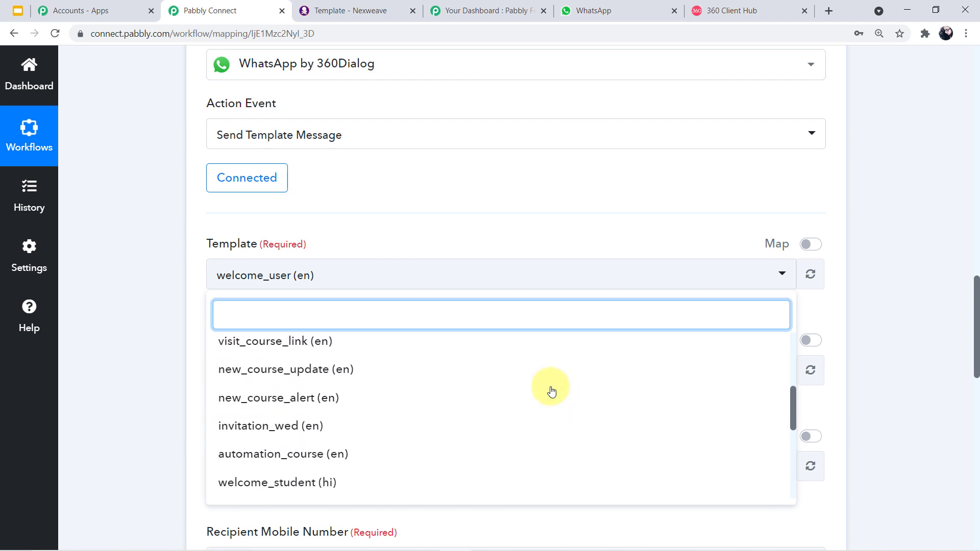
pyautogui.scroll(3, 552, 391)
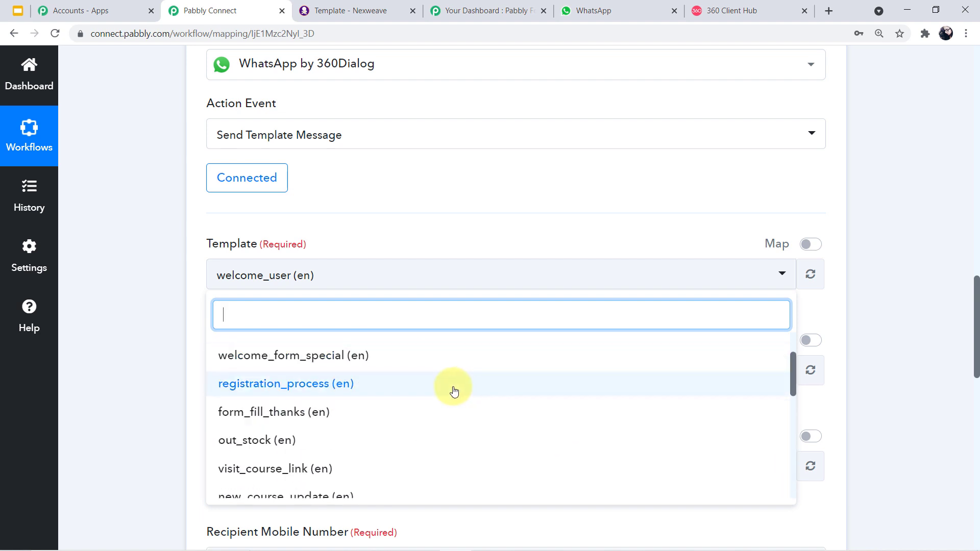
pyautogui.scroll(3, 453, 391)
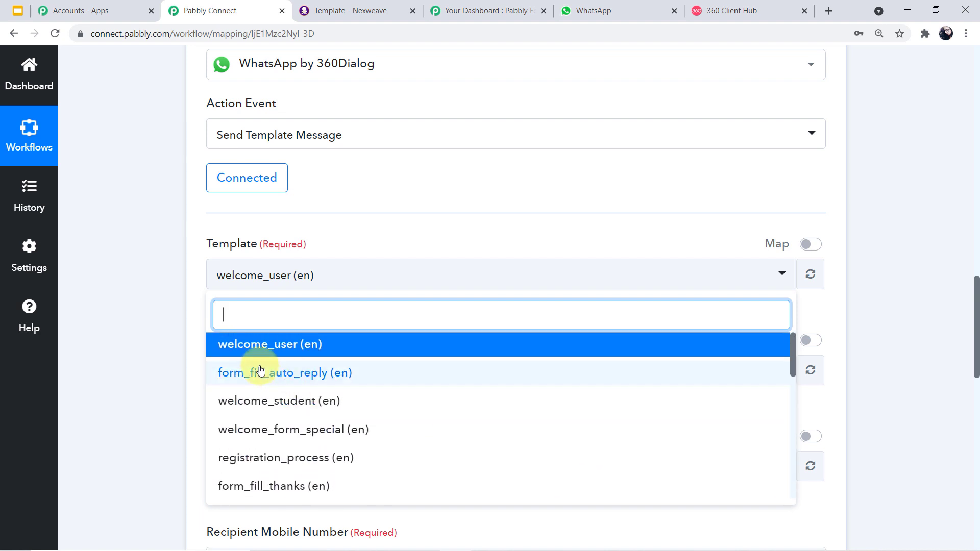
pyautogui.click(125, 343)
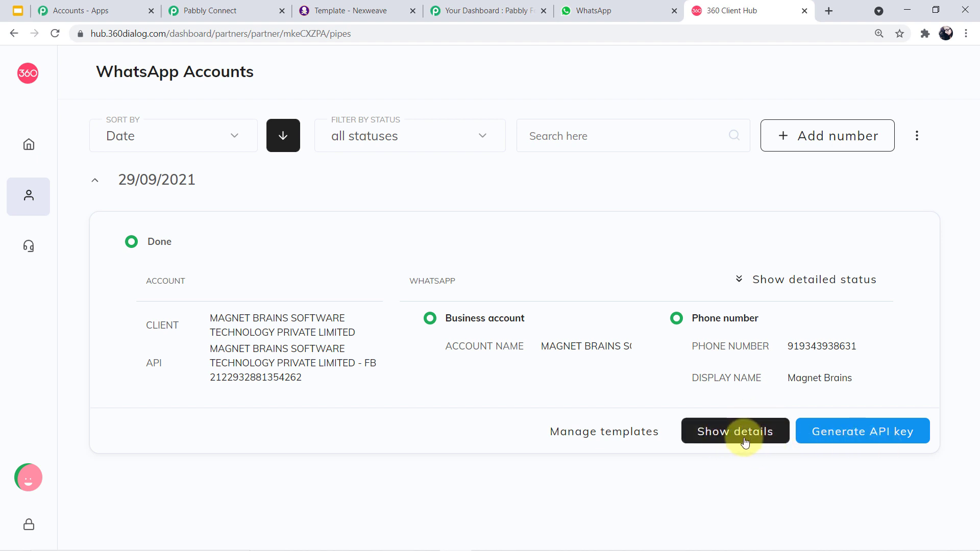
# - Show the WhatsApp account's details and templates, then open the digi_id_final template preview
pyautogui.click(745, 442)
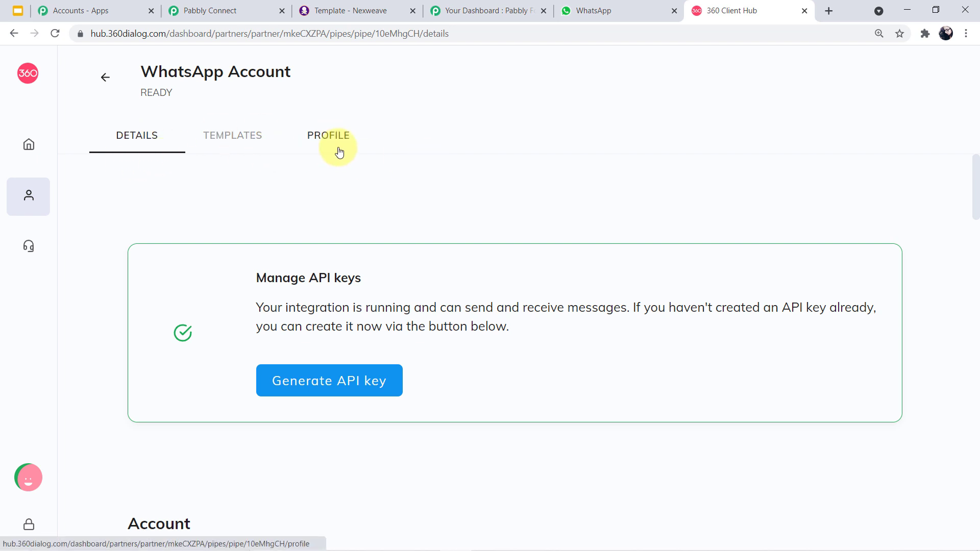
pyautogui.click(262, 139)
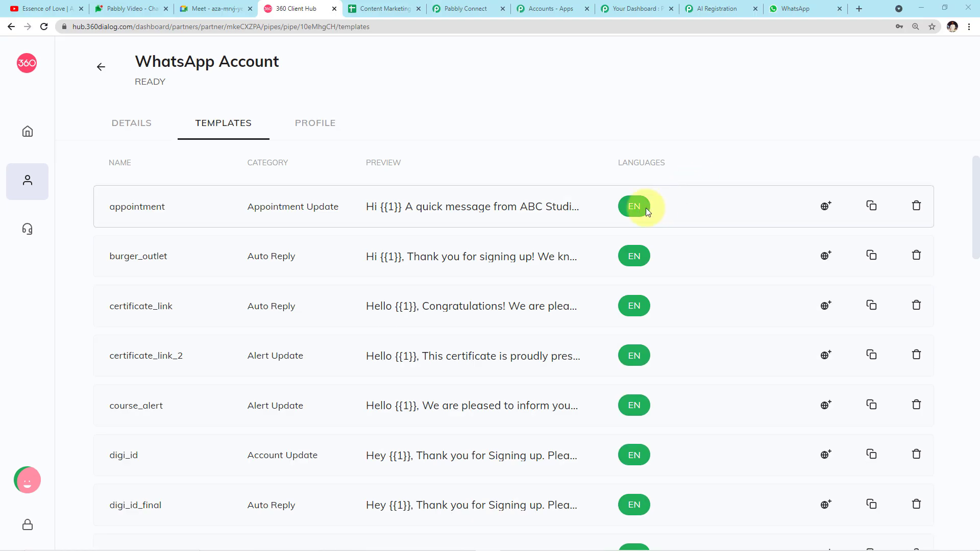
pyautogui.scroll(-3, 617, 207)
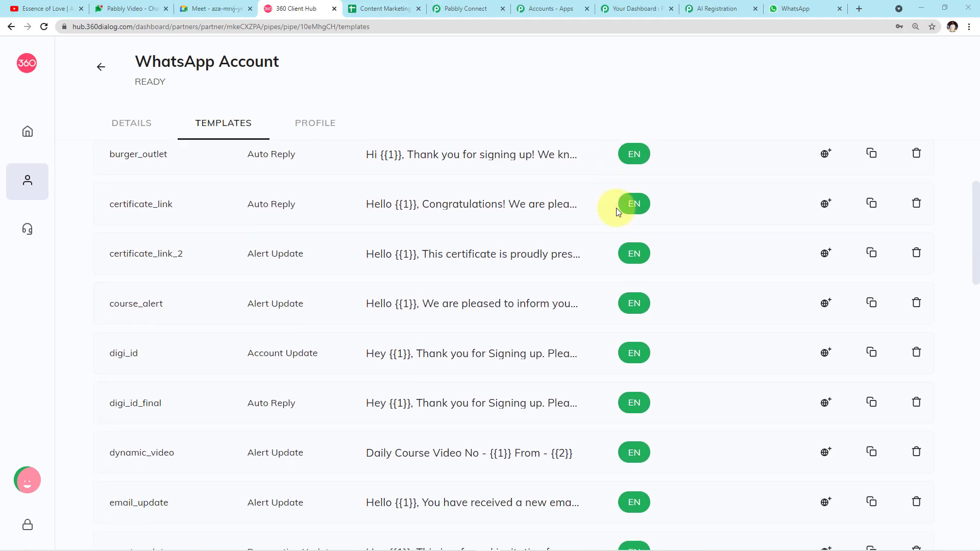
pyautogui.scroll(-2, 617, 208)
pyautogui.scroll(-1, 583, 229)
pyautogui.scroll(3, 557, 255)
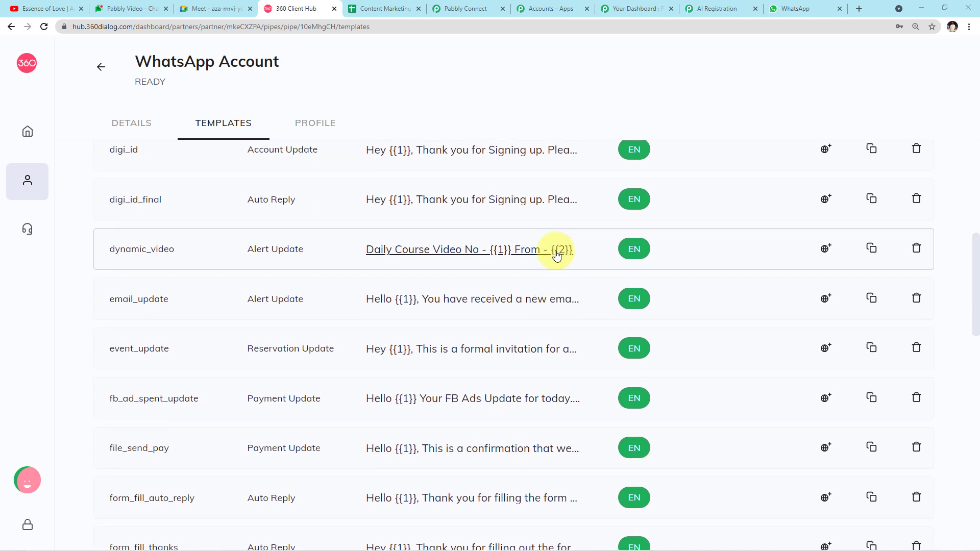
pyautogui.scroll(1, 556, 255)
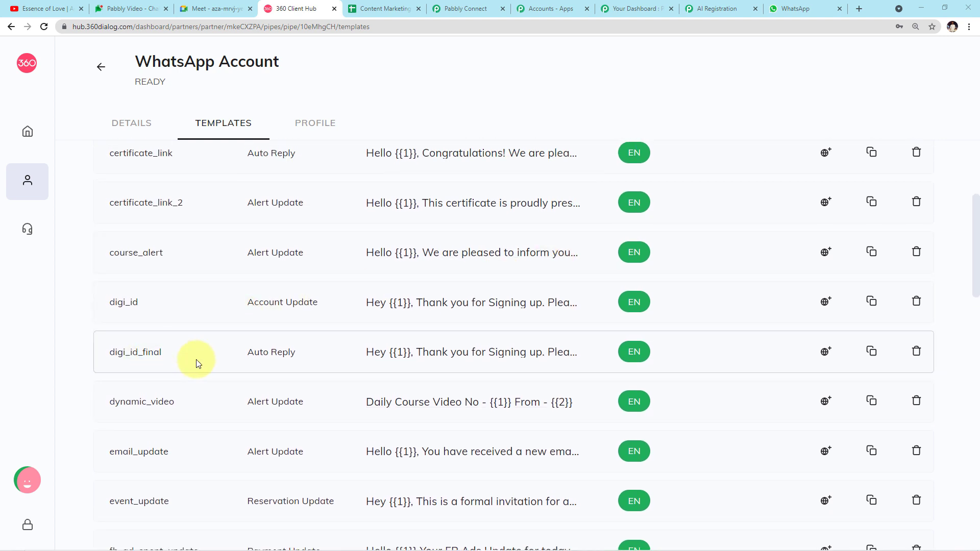
pyautogui.click(418, 352)
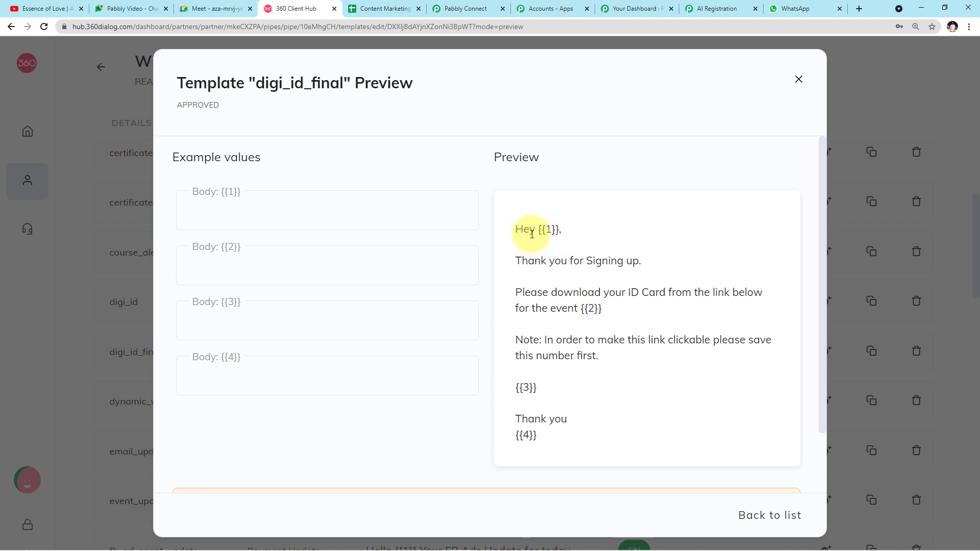
# - Enter a sample name for Body {{1}} and 'A' for Body {{2}} to test the preview
pyautogui.click(324, 211)
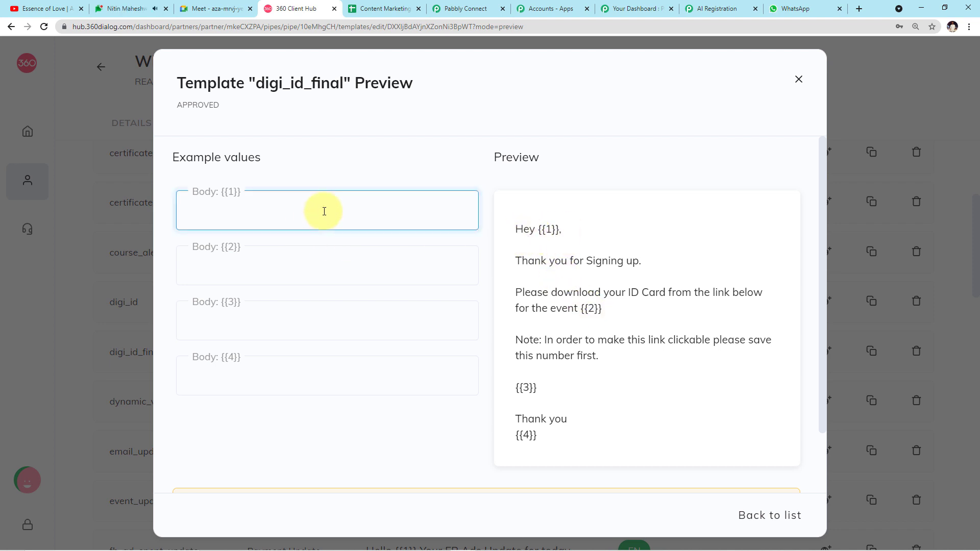
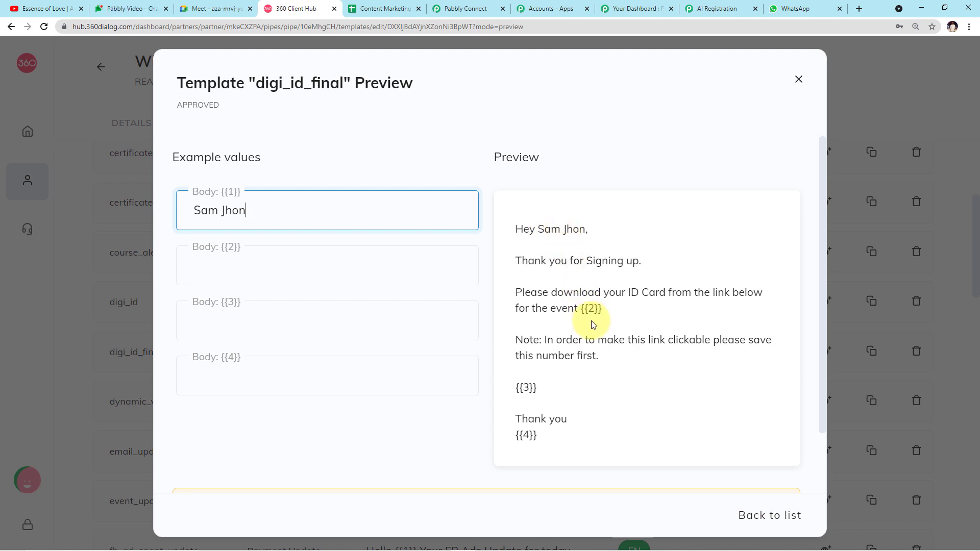
pyautogui.click(591, 305)
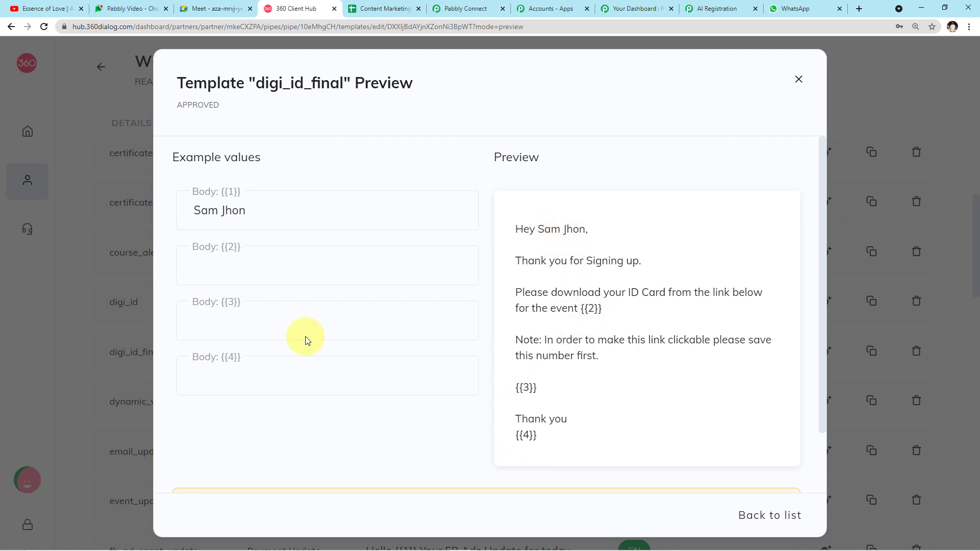
pyautogui.click(265, 272)
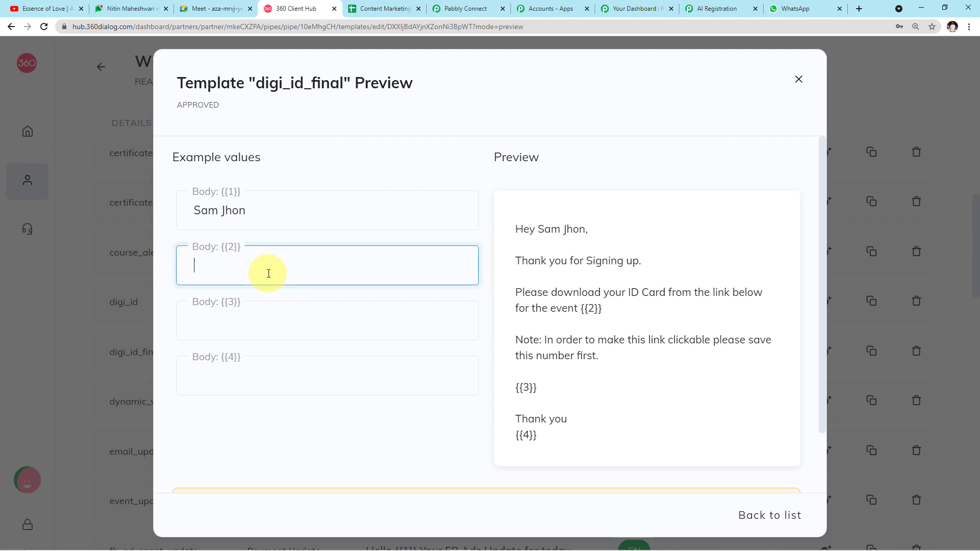
pyautogui.write('AI Conference')
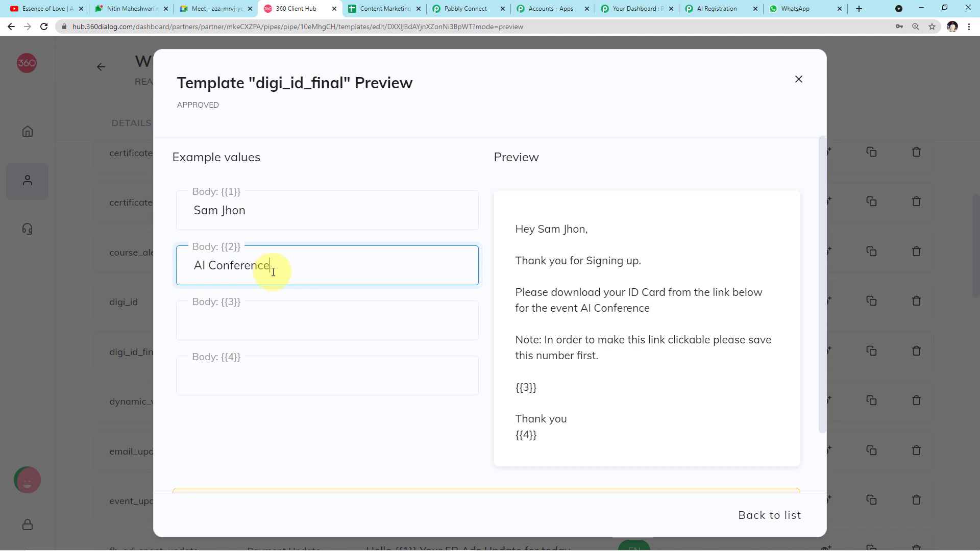
# - Clear both example values and close the digi_id_final preview
pyautogui.moveTo(298, 269); pyautogui.dragTo(45, 278)
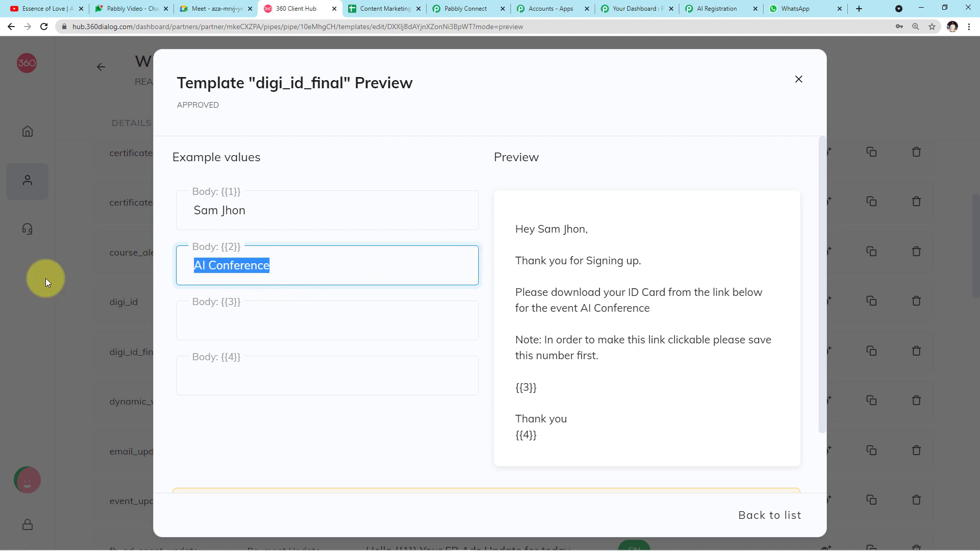
pyautogui.press('BackSpace')
pyautogui.moveTo(284, 209); pyautogui.dragTo(57, 210)
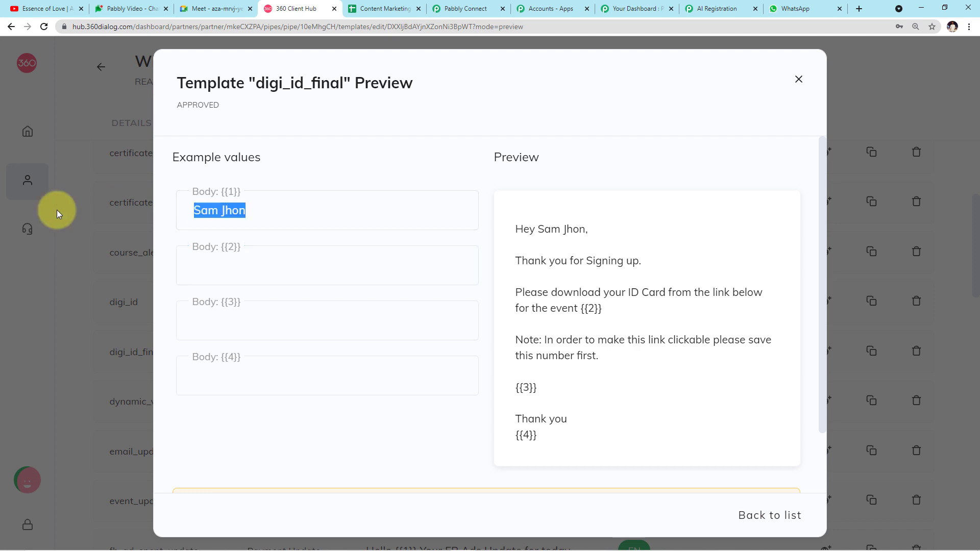
pyautogui.press('BackSpace')
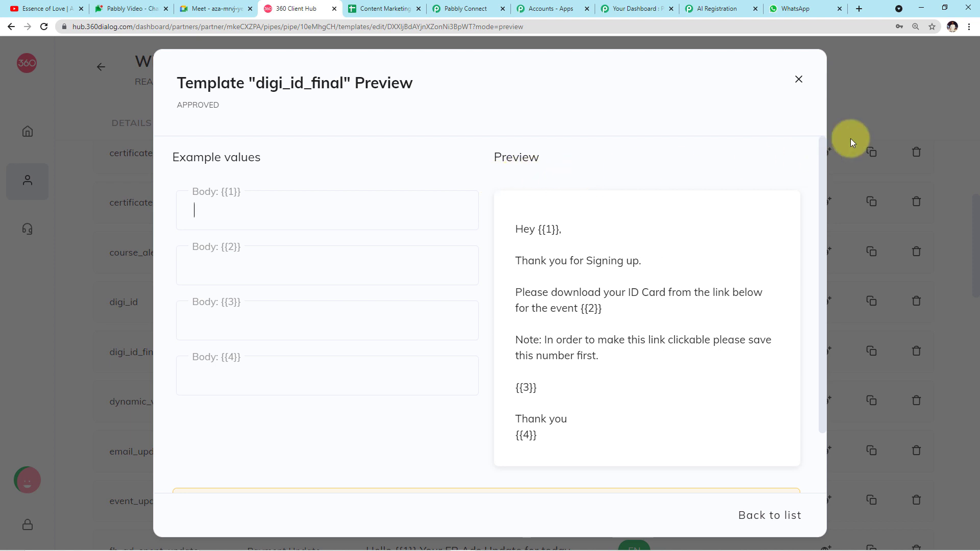
pyautogui.click(798, 80)
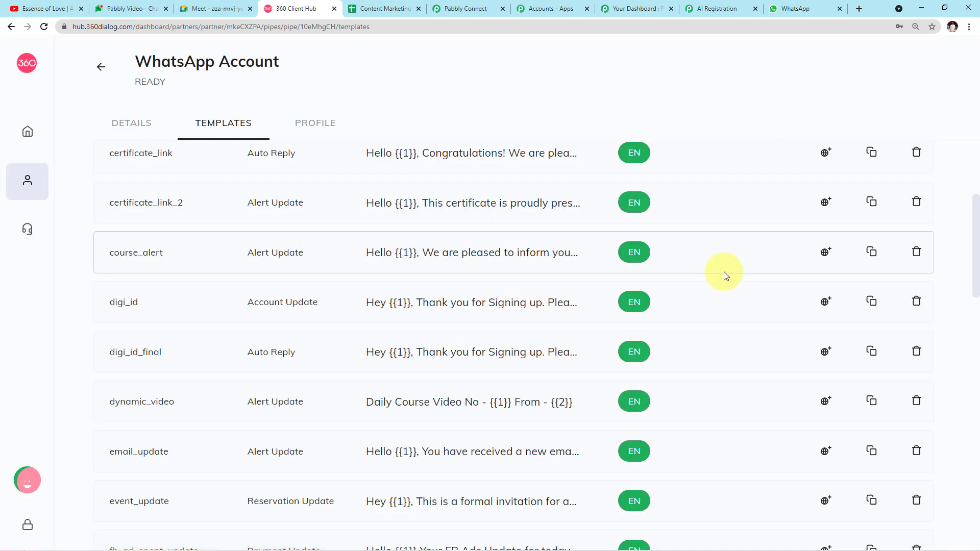
# - Start a new template and browse the Language list without choosing a language
pyautogui.scroll(5, 724, 272)
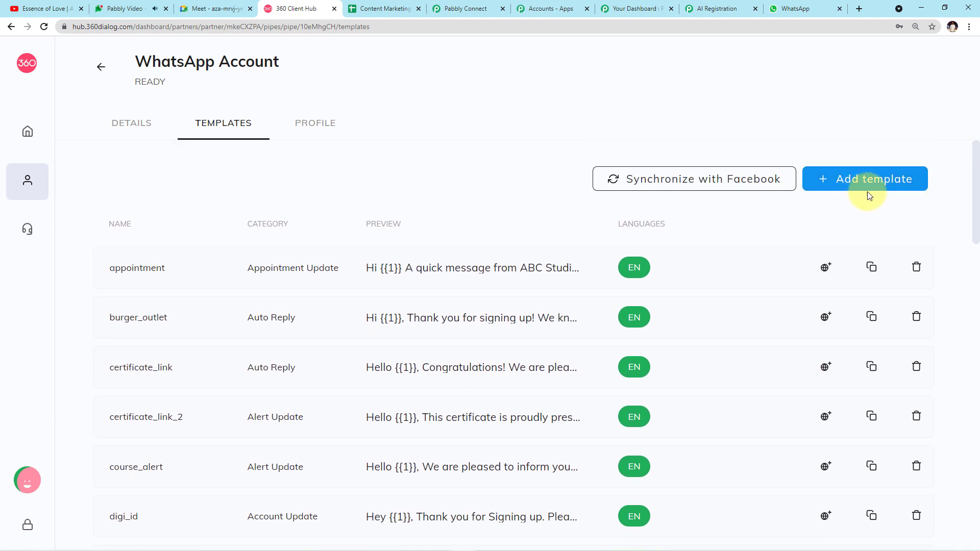
pyautogui.click(863, 181)
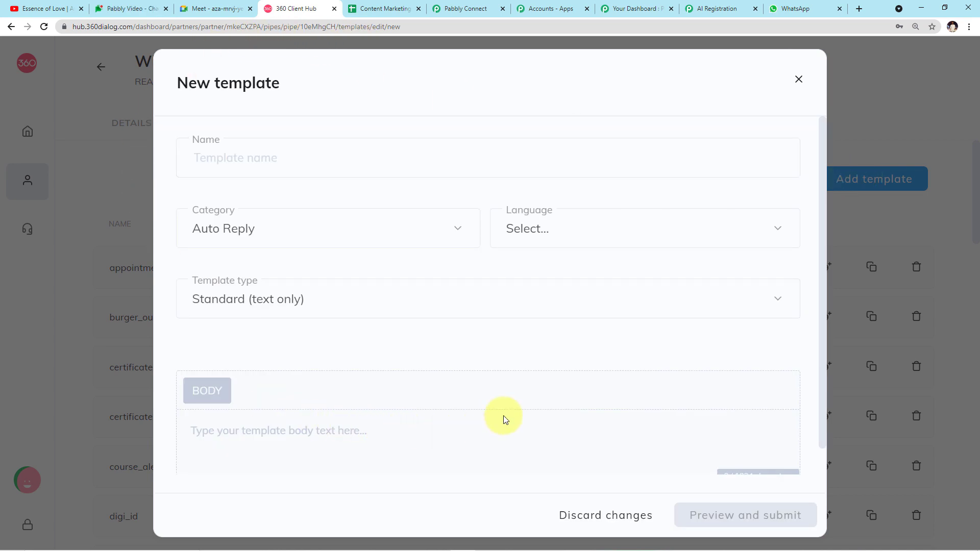
pyautogui.click(298, 161)
pyautogui.click(344, 202)
pyautogui.click(652, 224)
pyautogui.scroll(-1, 601, 343)
pyautogui.scroll(-3, 600, 343)
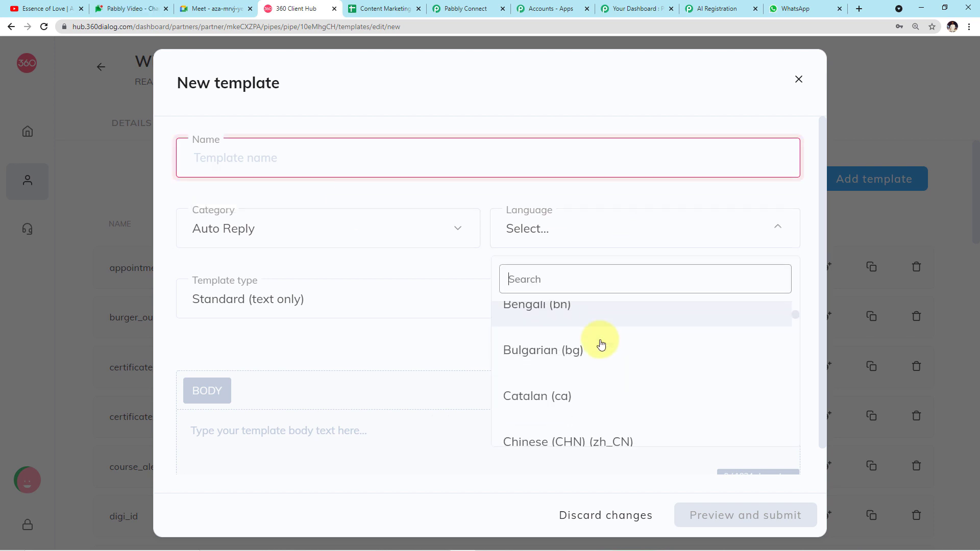
pyautogui.click(466, 262)
pyautogui.scroll(-1, 466, 260)
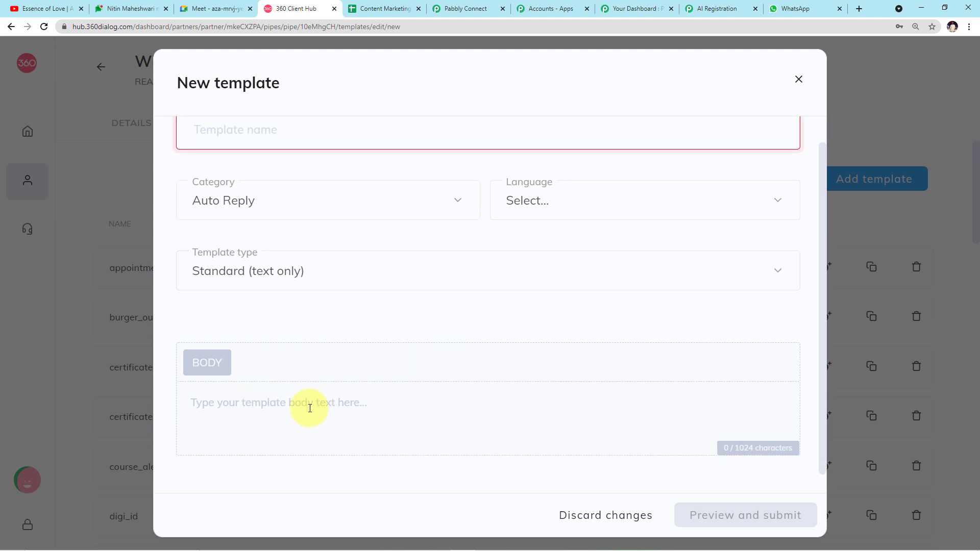
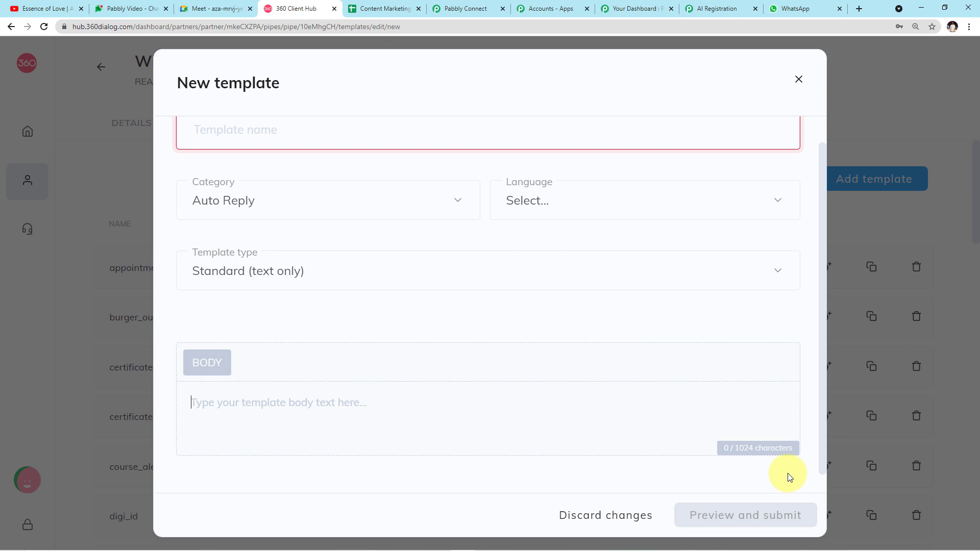
# - Discard the new template form and review the approved English templates in the Templates list
pyautogui.click(799, 79)
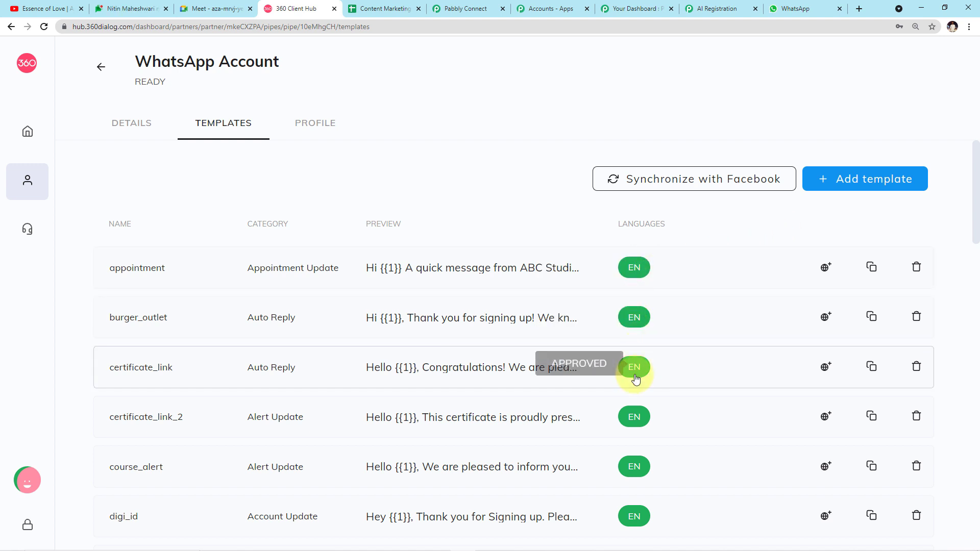
pyautogui.scroll(-1, 637, 428)
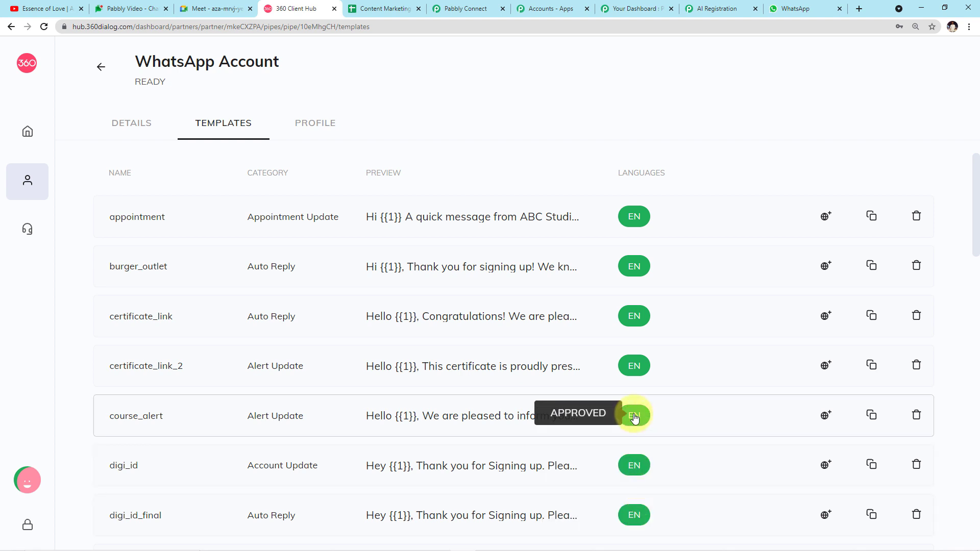
pyautogui.scroll(1, 633, 416)
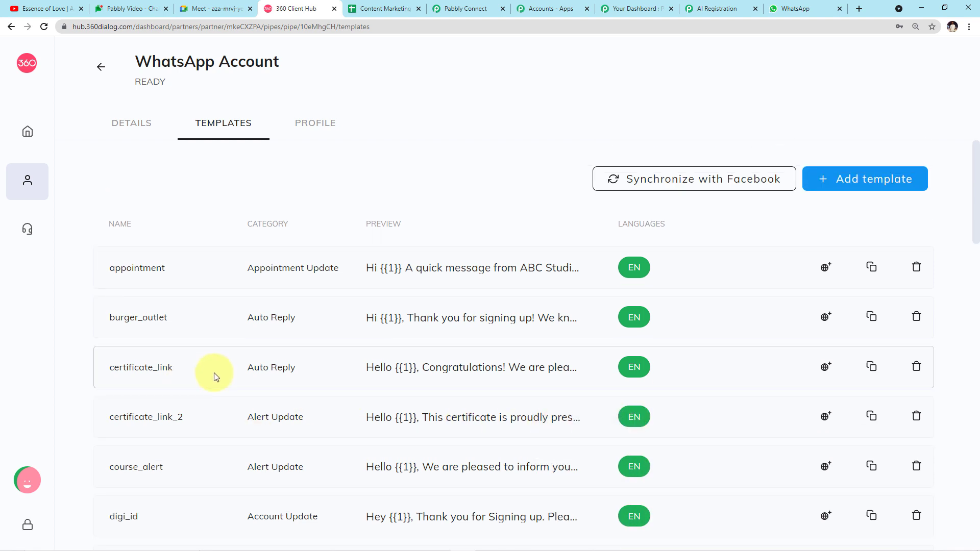
pyautogui.scroll(-1, 214, 376)
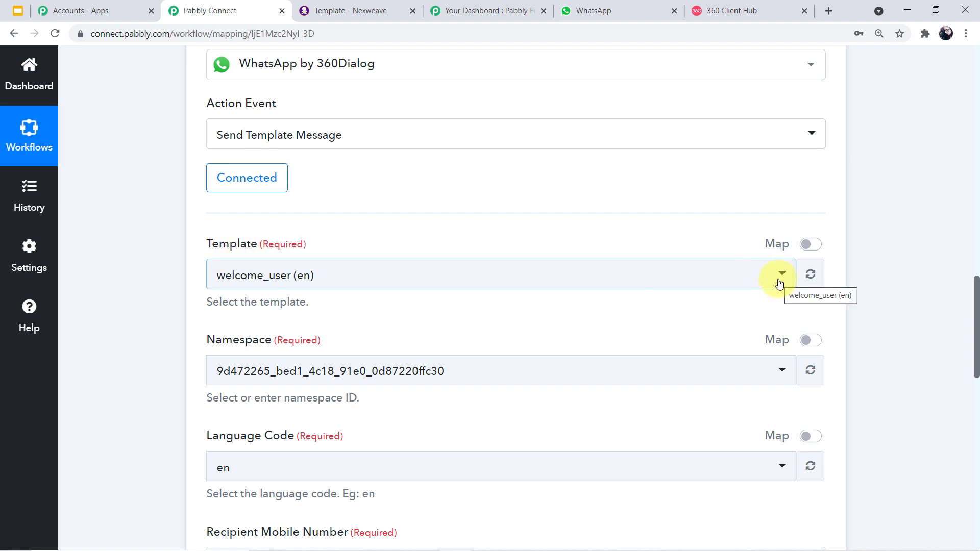
# - Select the digi_id (en) template for Send Template Message, check its Namespace, then view Nexweave
pyautogui.click(779, 283)
pyautogui.scroll(-3, 582, 403)
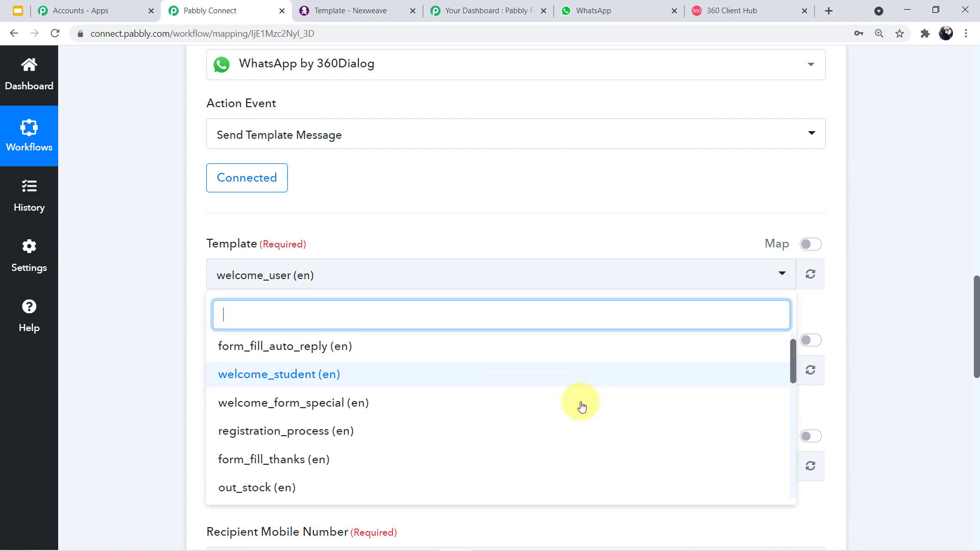
pyautogui.scroll(-4, 581, 405)
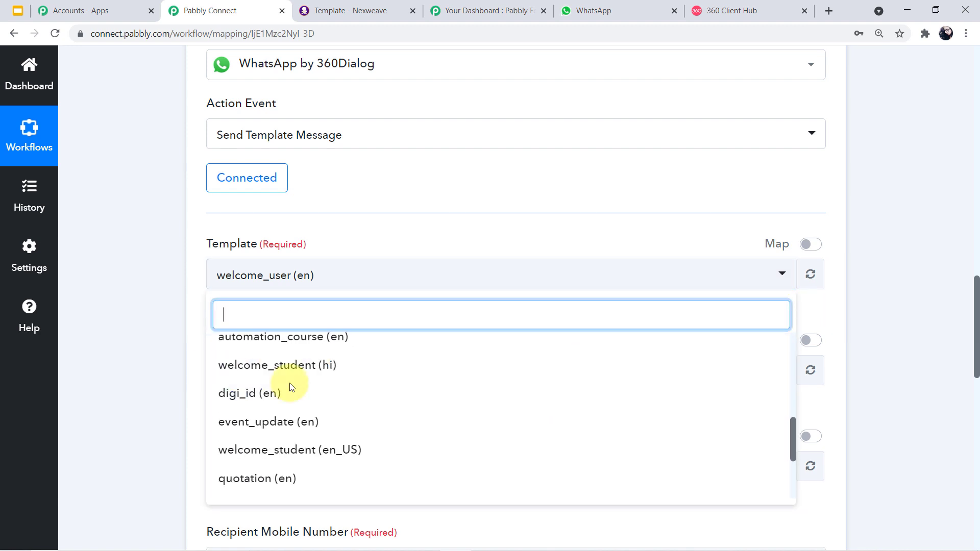
pyautogui.click(319, 399)
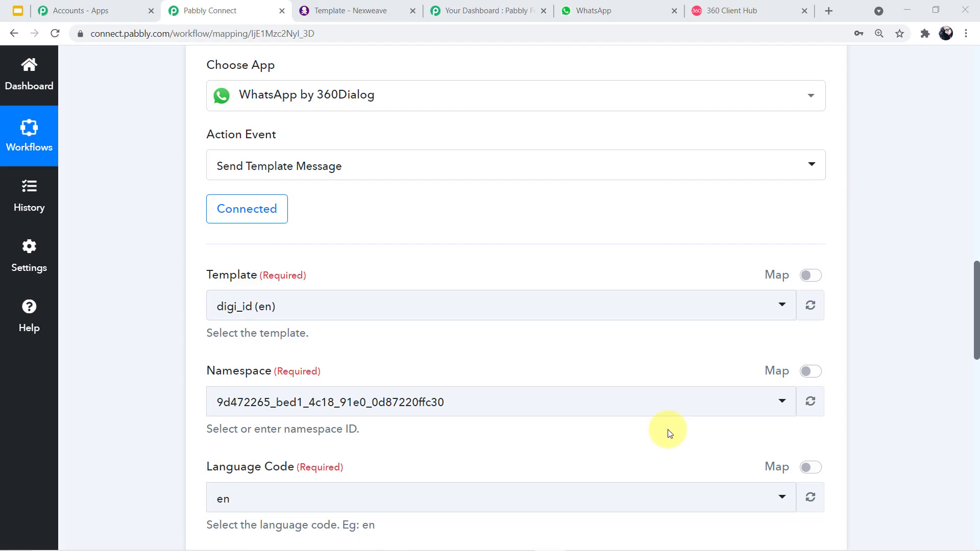
pyautogui.click(219, 401)
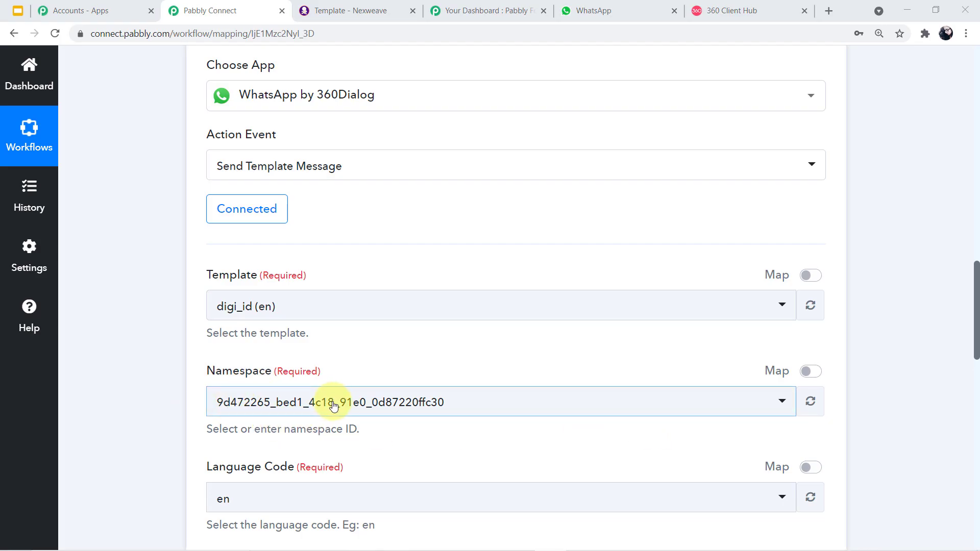
pyautogui.scroll(-5, 421, 406)
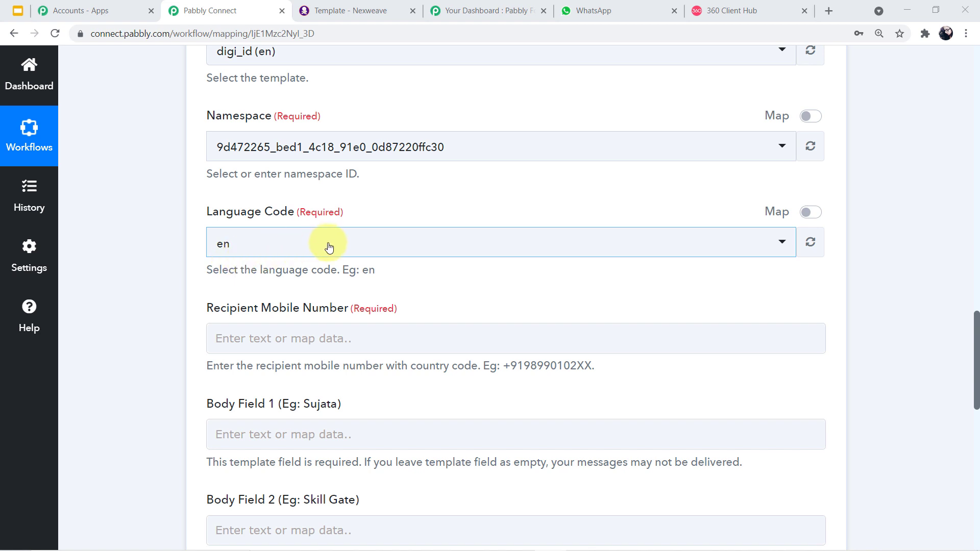
pyautogui.click(358, 10)
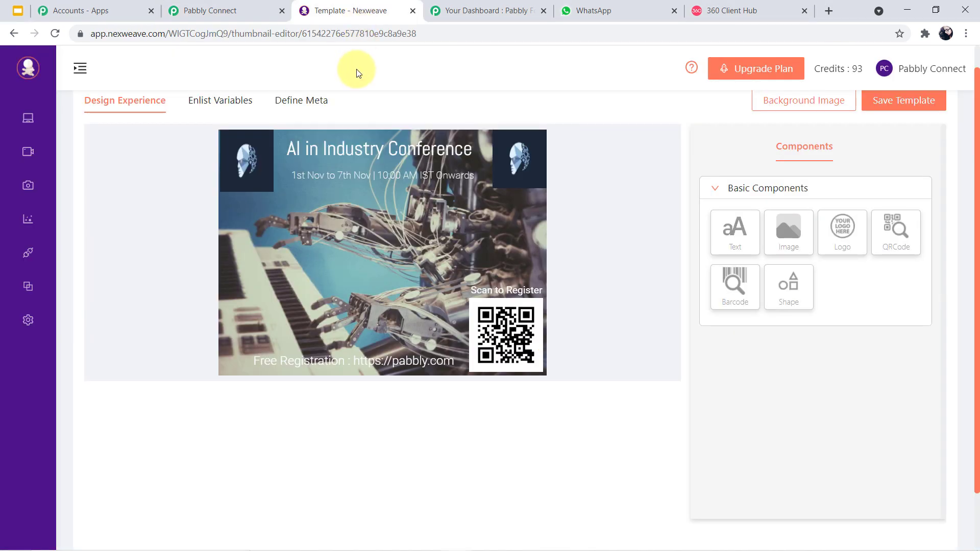
# - Review the digi_id preview's four body variables in 360 Client Hub, then return to Pabbly Connect
pyautogui.click(735, 10)
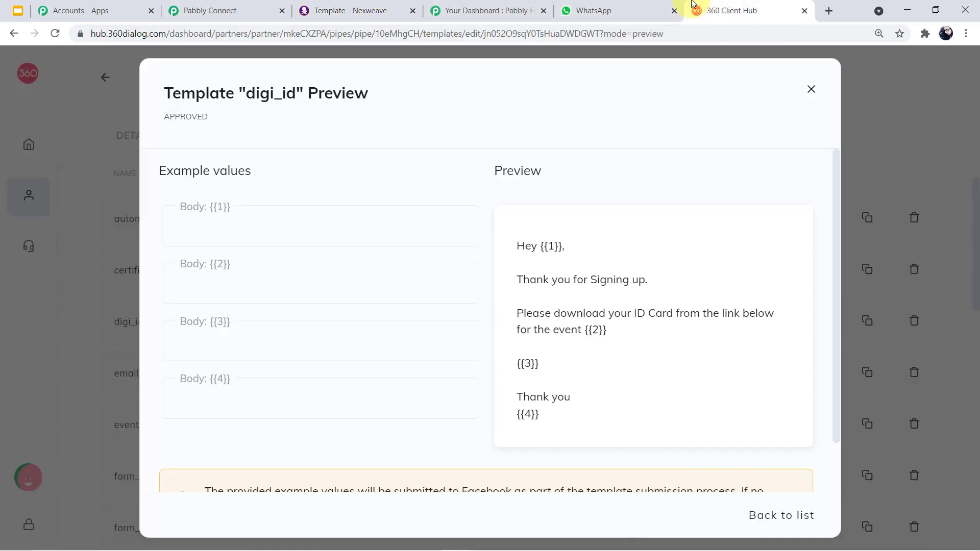
pyautogui.click(811, 89)
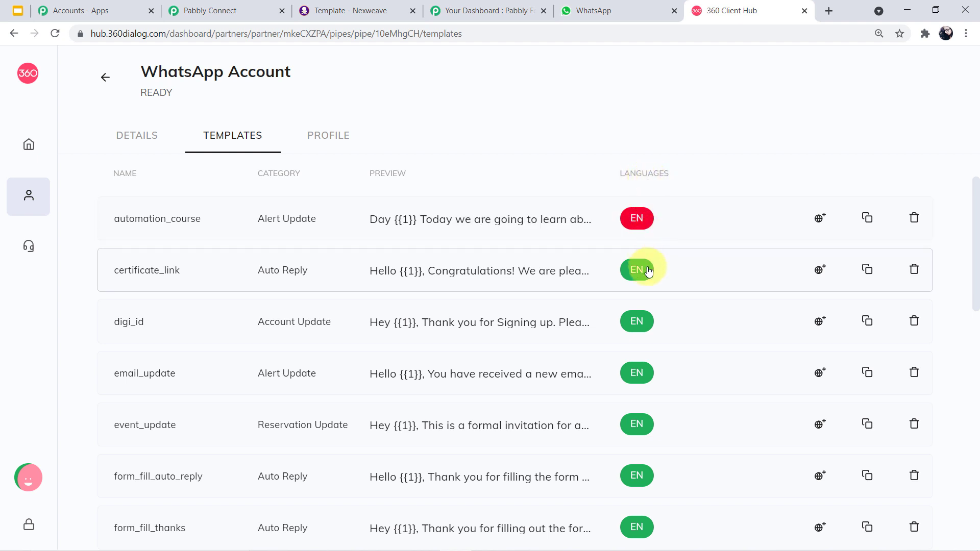
pyautogui.scroll(-3, 638, 347)
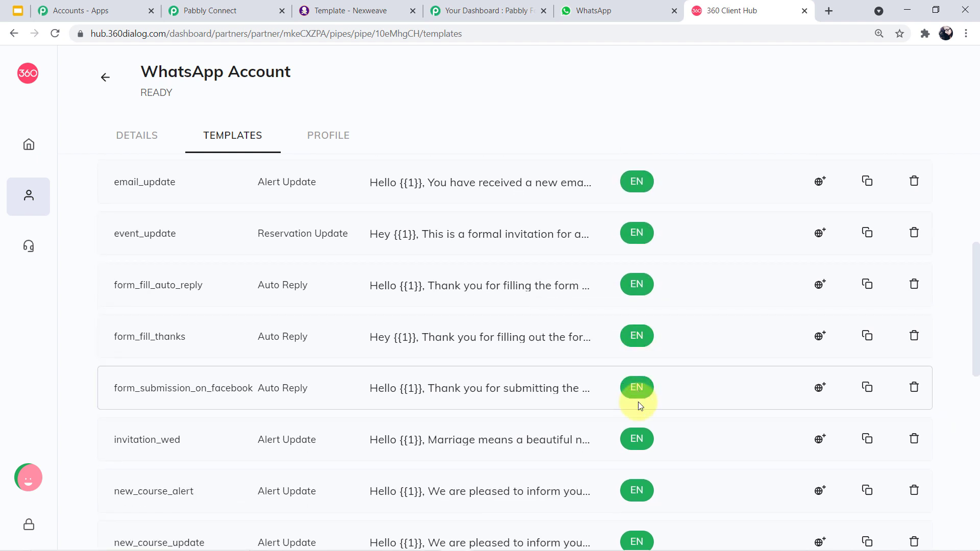
pyautogui.scroll(-2, 638, 403)
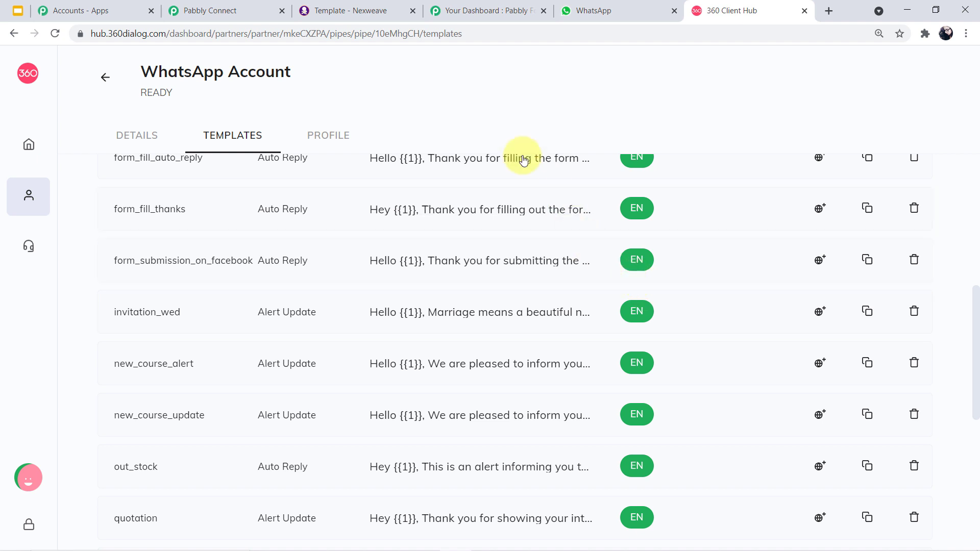
pyautogui.click(257, 7)
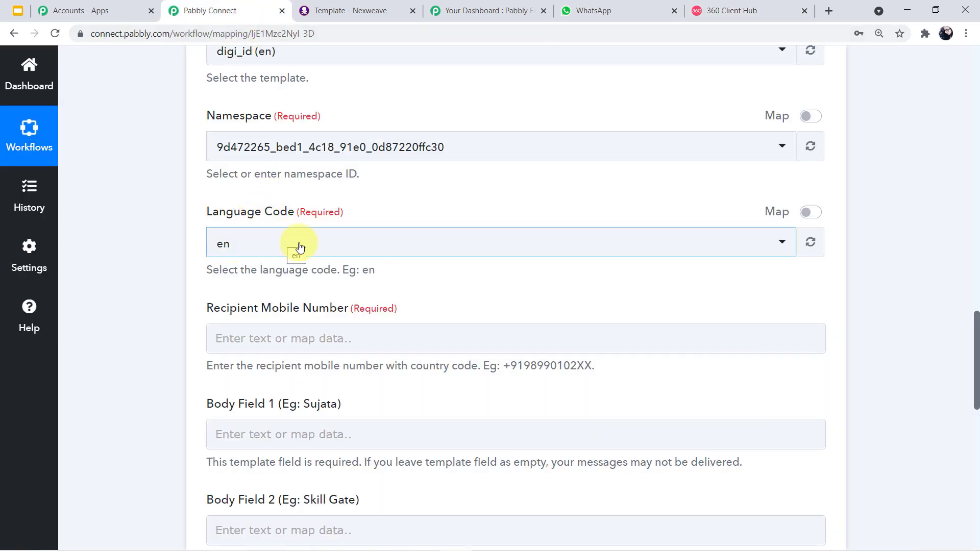
# - Map Recipient Mobile Number to the form submission's Mobile (8) field
pyautogui.scroll(-1, 255, 265)
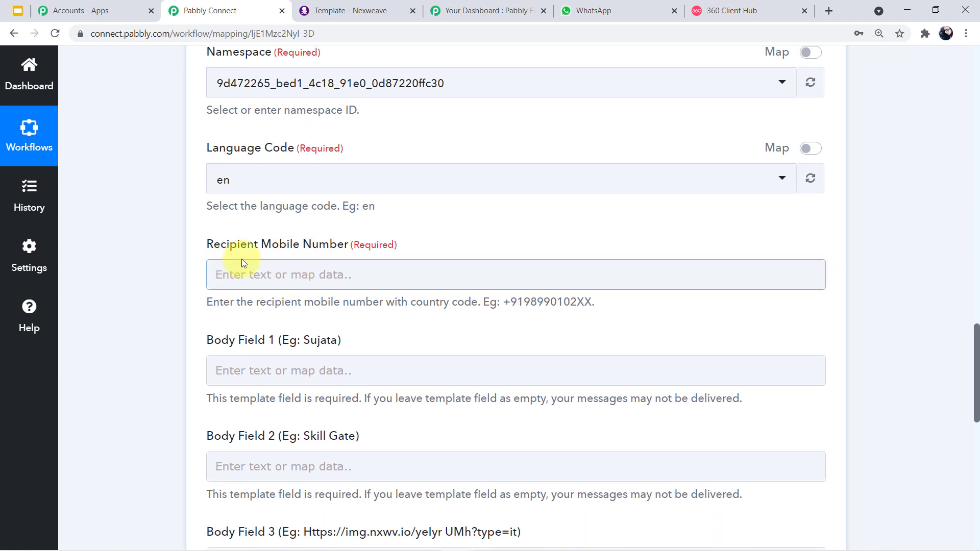
pyautogui.click(334, 277)
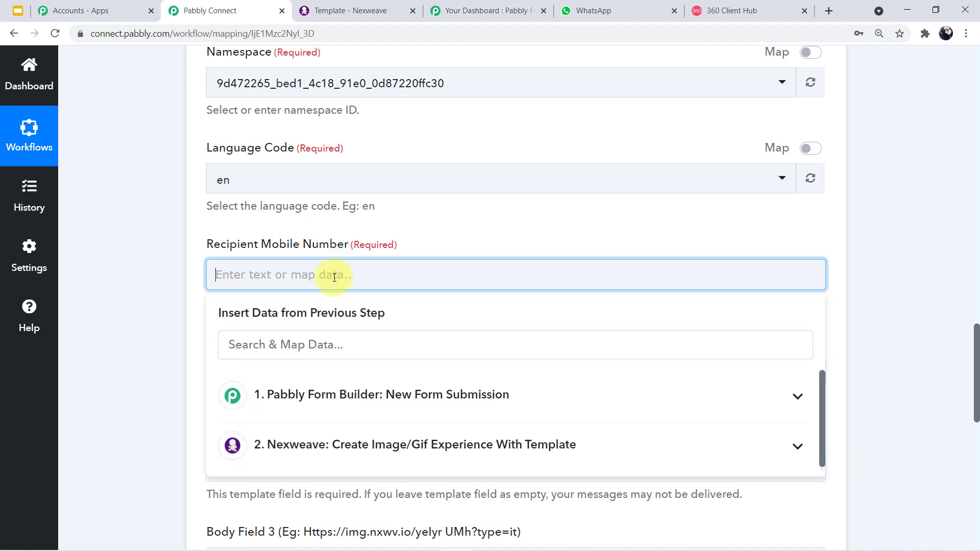
pyautogui.click(428, 399)
pyautogui.scroll(-4, 413, 444)
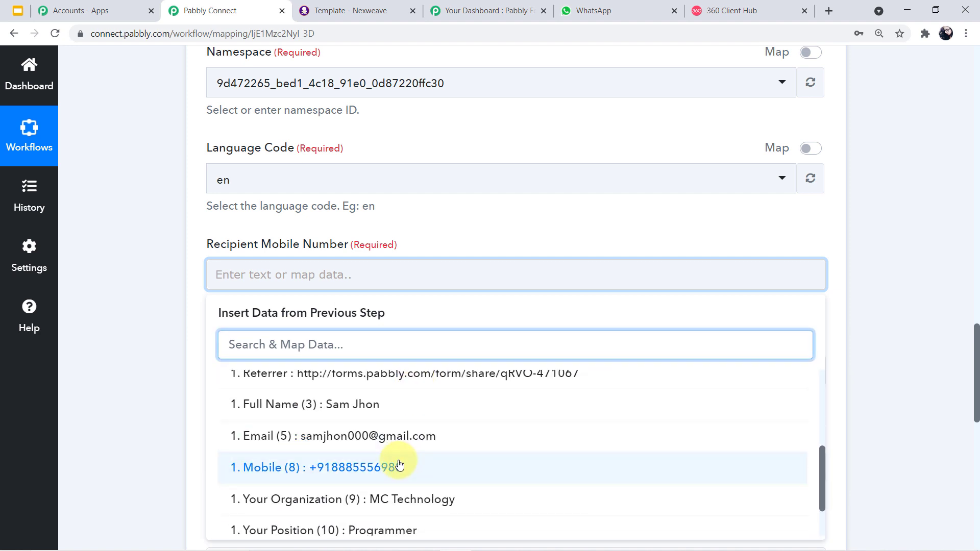
pyautogui.click(400, 464)
pyautogui.click(171, 293)
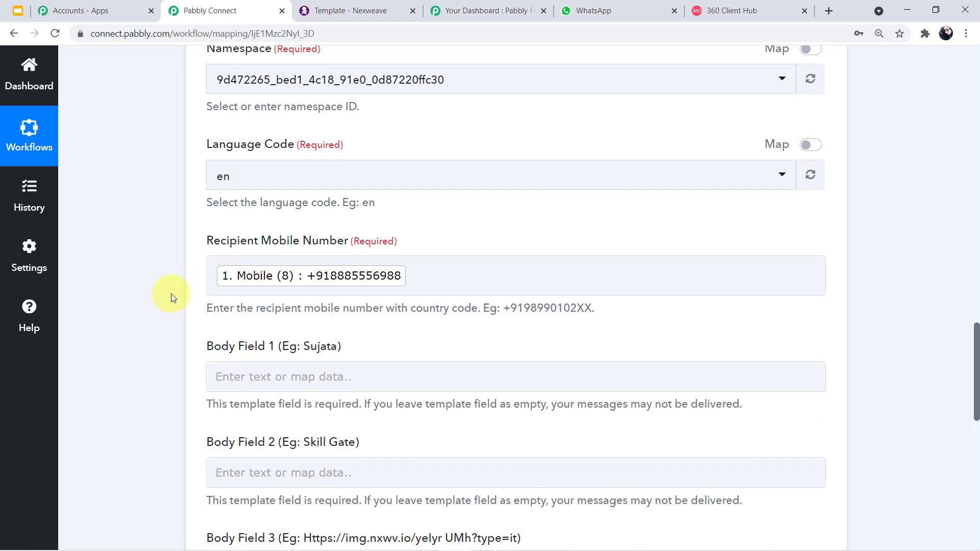
# - Look over Body Fields 1 and 2, leaving them unmapped
pyautogui.scroll(-1, 171, 294)
pyautogui.click(276, 314)
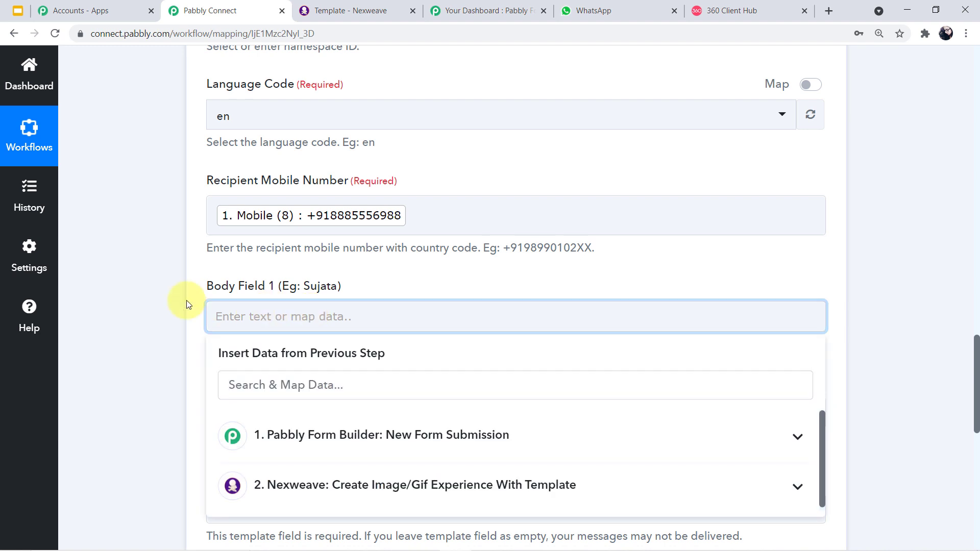
pyautogui.click(151, 301)
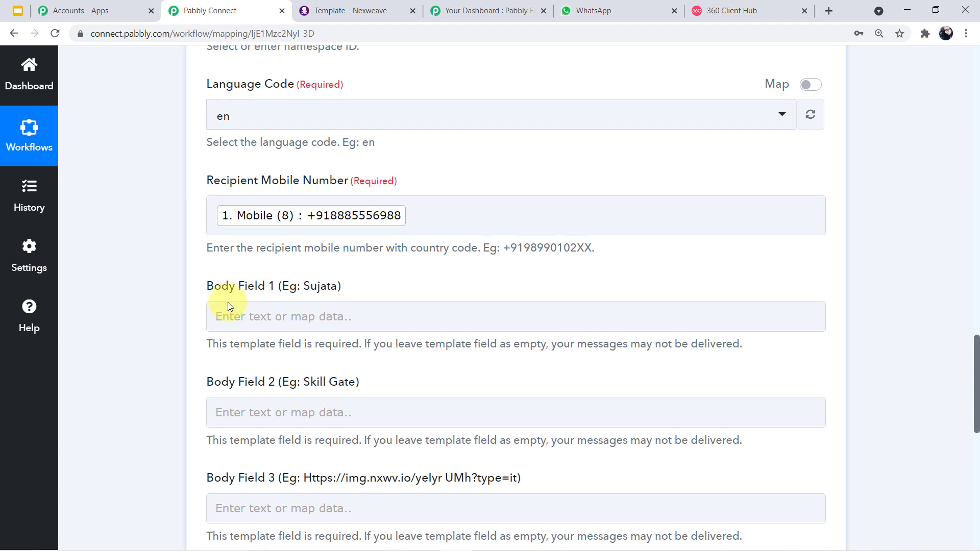
pyautogui.click(282, 409)
pyautogui.scroll(-2, 289, 403)
pyautogui.click(253, 436)
pyautogui.scroll(1, 282, 420)
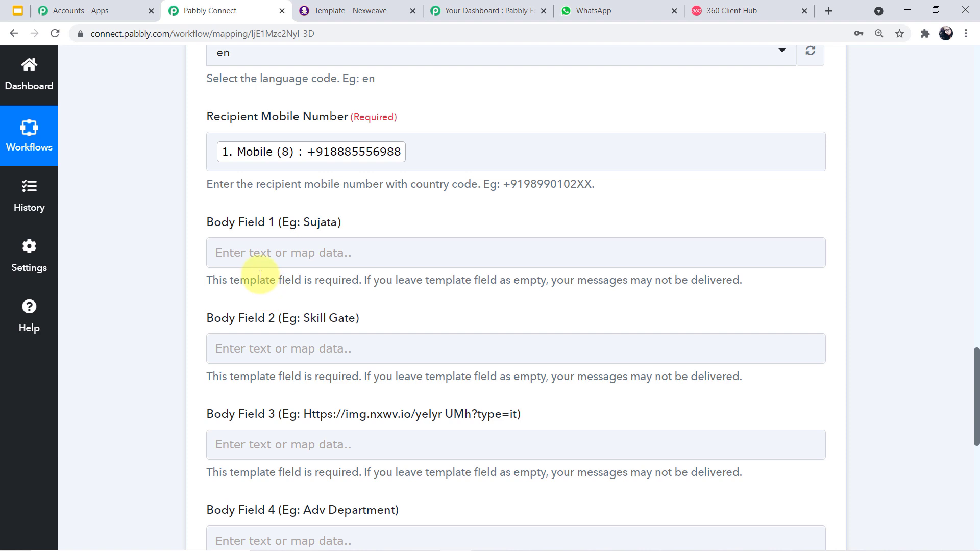
pyautogui.click(266, 266)
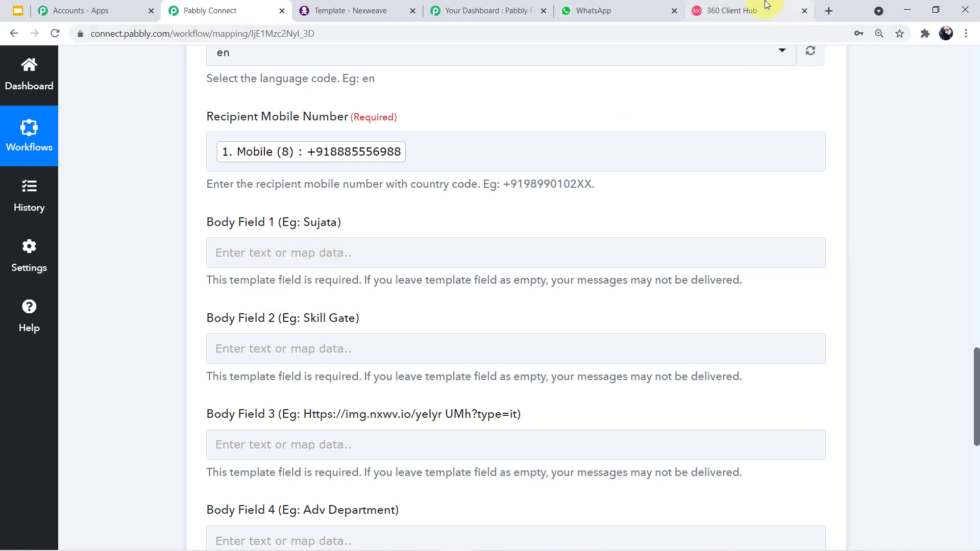
# - Recheck the digi_id template preview in 360 Client Hub, then return to Pabbly Connect
pyautogui.click(786, 6)
pyautogui.scroll(-4, 388, 275)
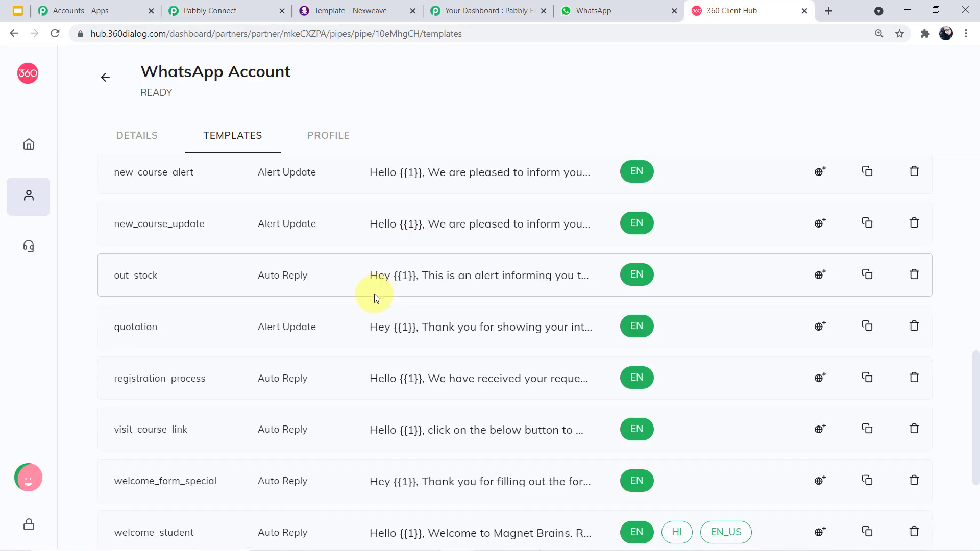
pyautogui.scroll(-3, 356, 310)
pyautogui.scroll(5, 357, 313)
pyautogui.scroll(7, 357, 312)
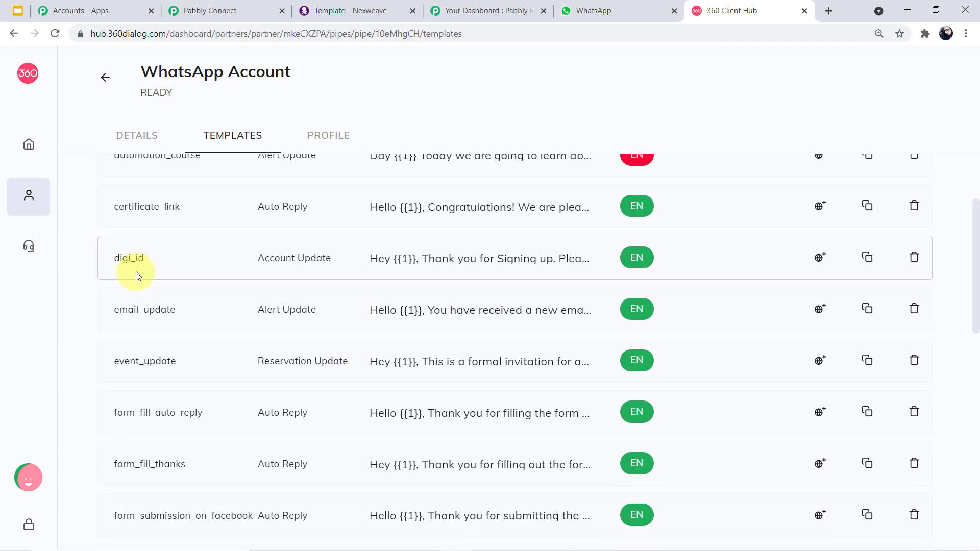
pyautogui.click(481, 258)
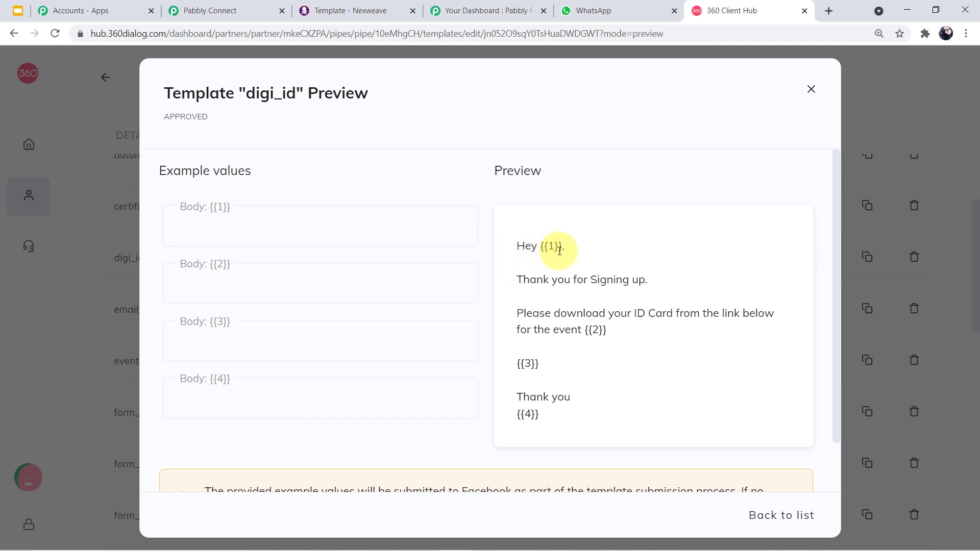
pyautogui.click(815, 94)
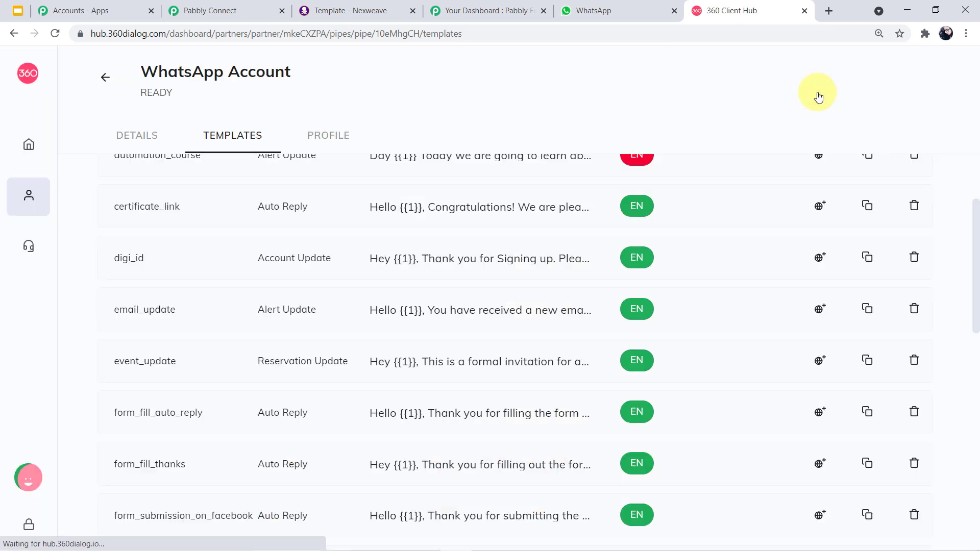
pyautogui.click(218, 10)
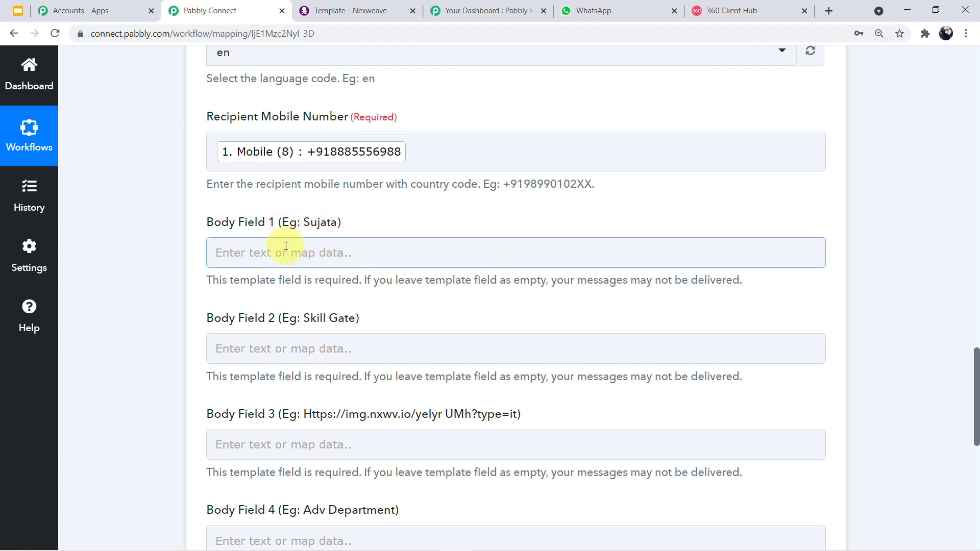
# - Map Body Field 1 to the form's Full Name and look up the event name in Nexweave
pyautogui.click(285, 253)
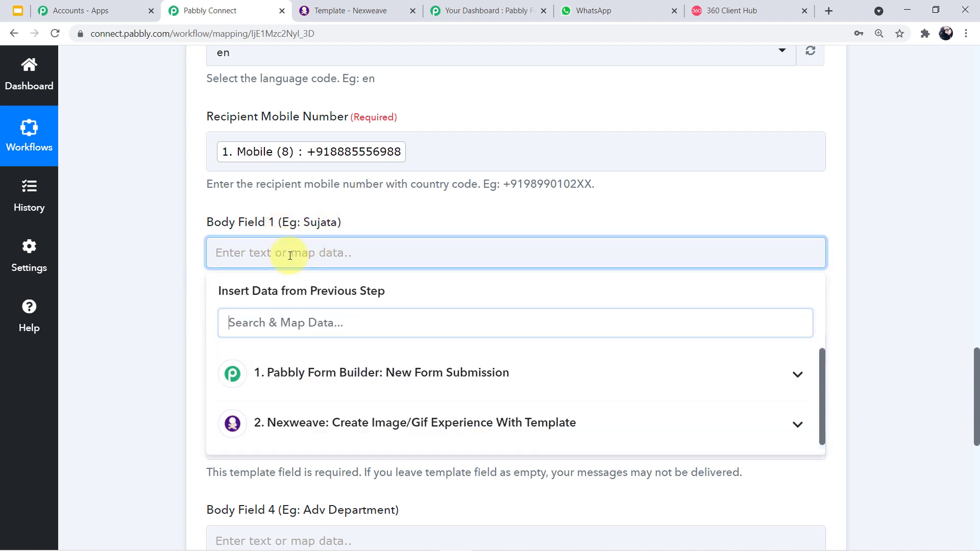
pyautogui.click(389, 376)
pyautogui.scroll(-1, 394, 380)
pyautogui.scroll(-1, 393, 384)
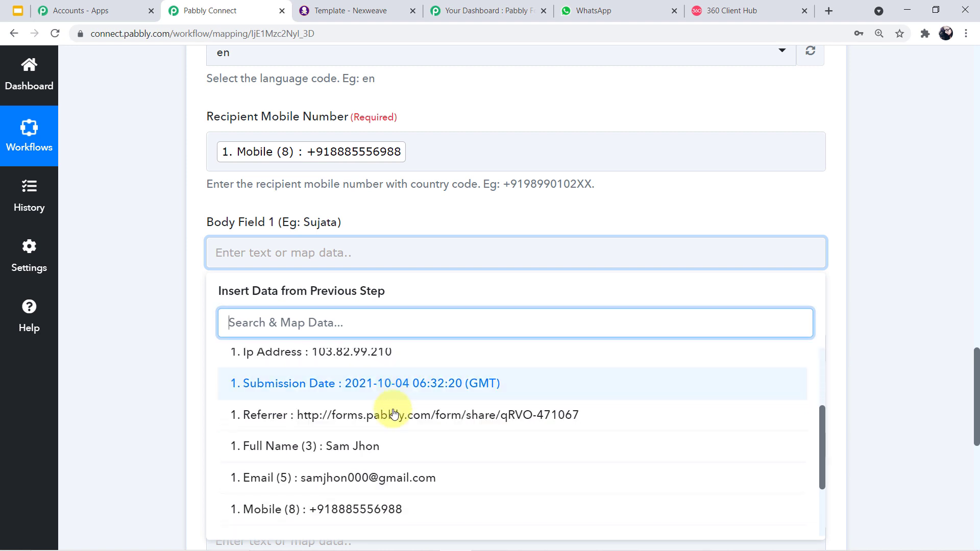
pyautogui.click(400, 446)
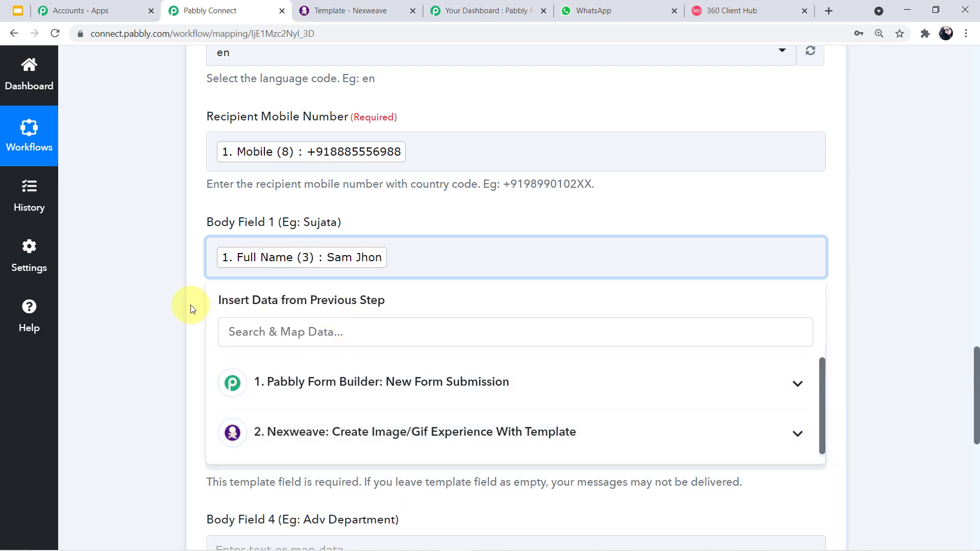
pyautogui.click(167, 307)
pyautogui.scroll(-1, 376, 285)
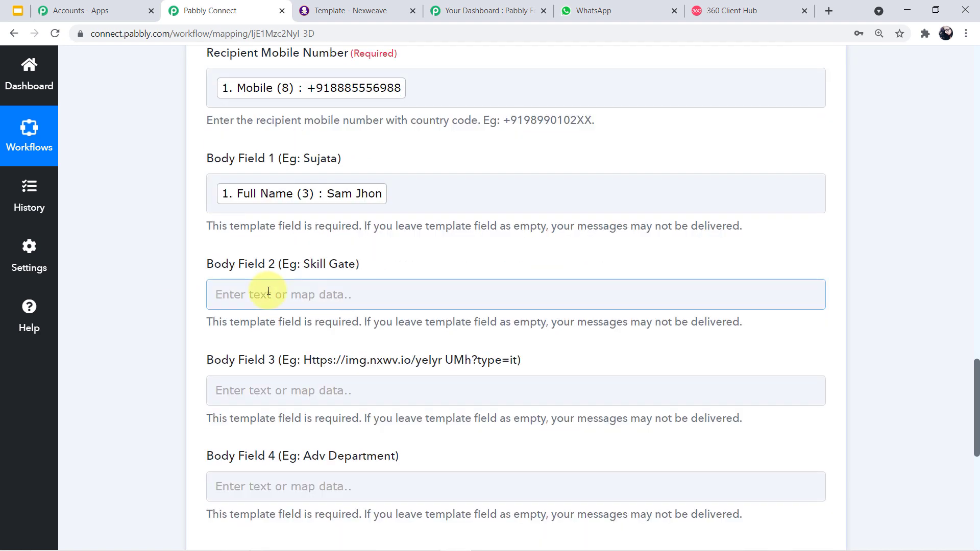
pyautogui.click(271, 284)
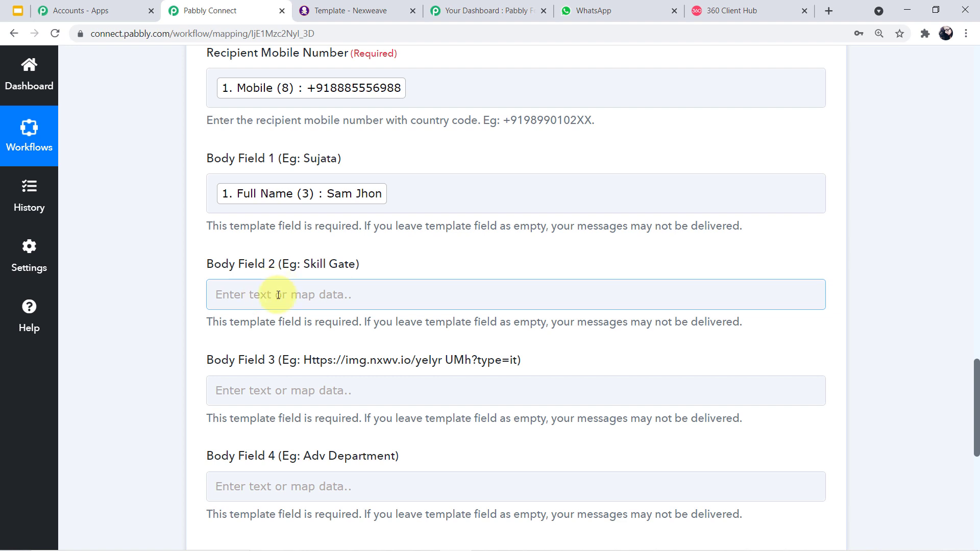
pyautogui.click(372, 14)
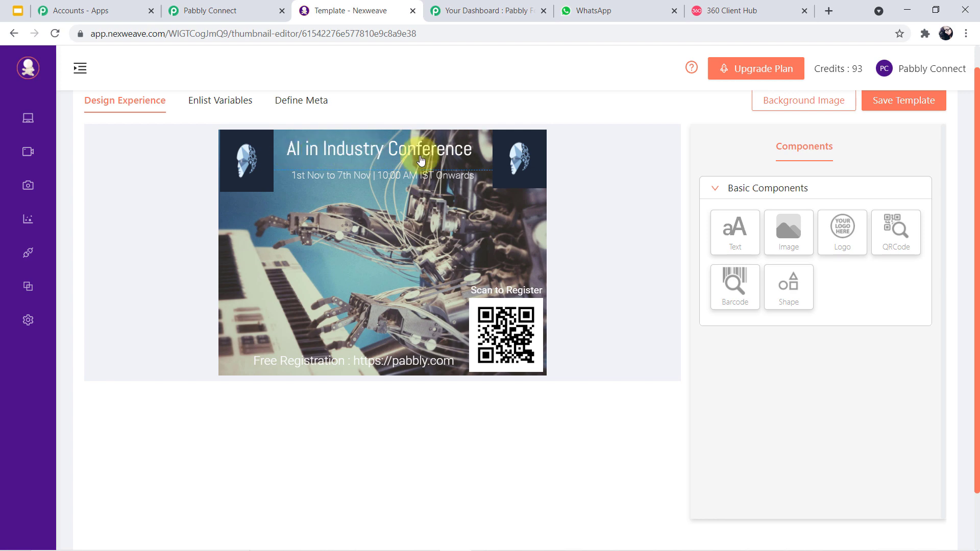
# - Enter the event name 'AI in Indusrty Conference' in Body Field 2
pyautogui.click(246, 7)
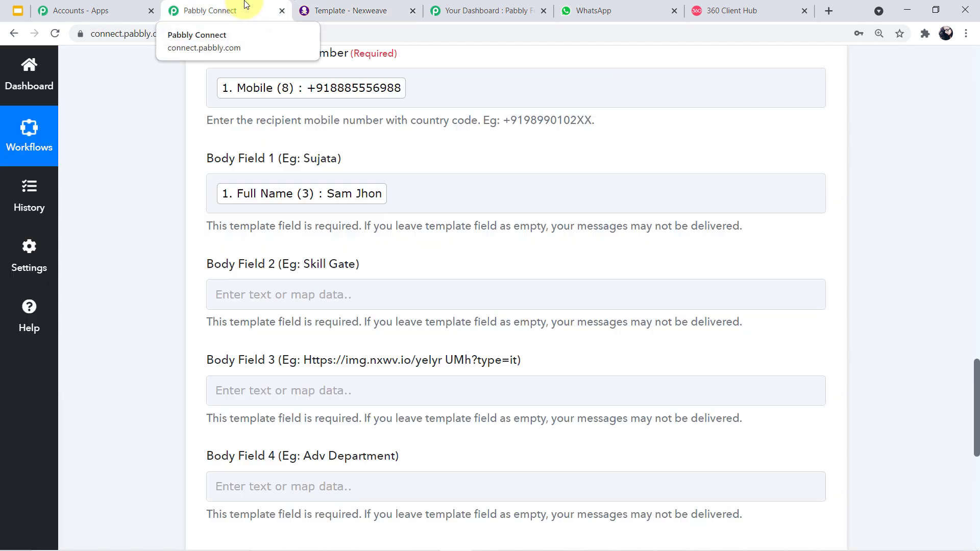
pyautogui.click(333, 292)
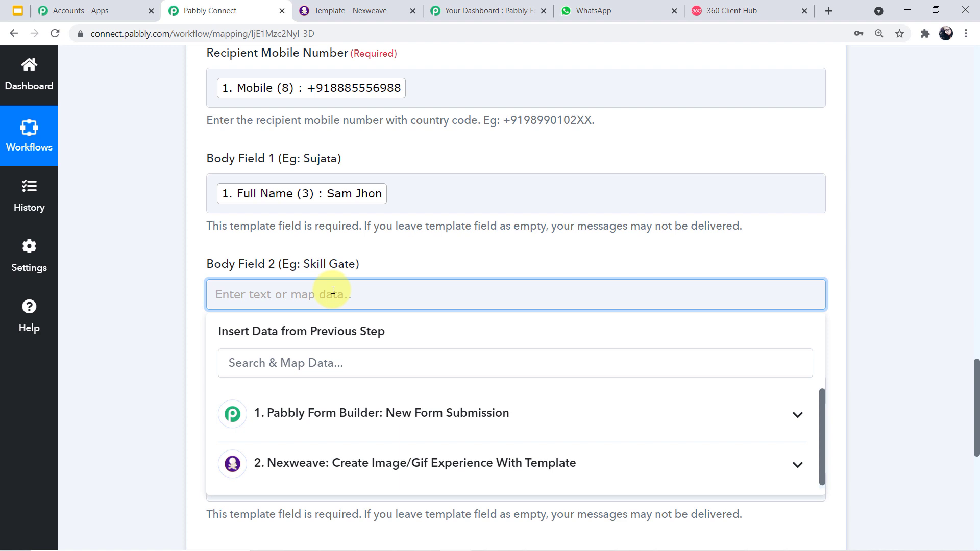
pyautogui.write('Ai')
pyautogui.write('i')
pyautogui.write('I')
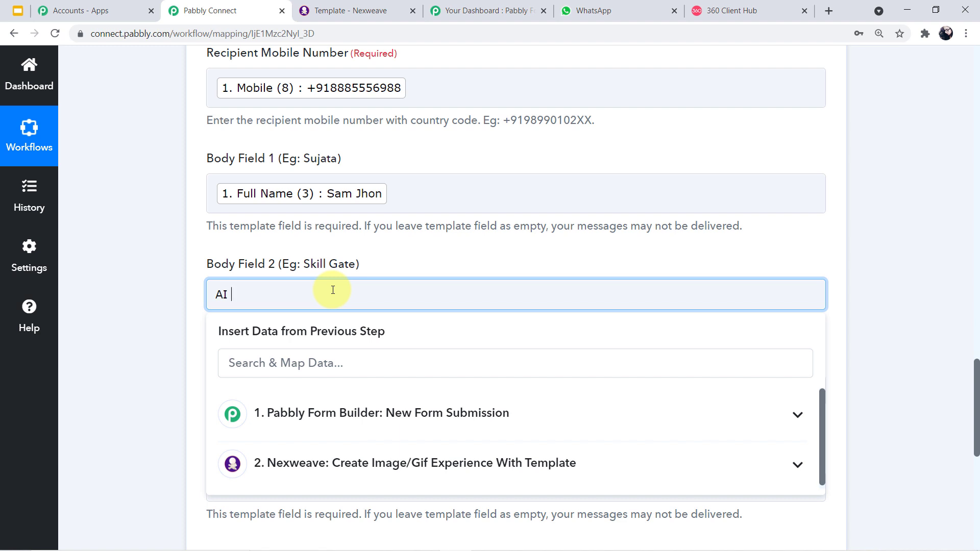
pyautogui.write('in Indusrty Conference')
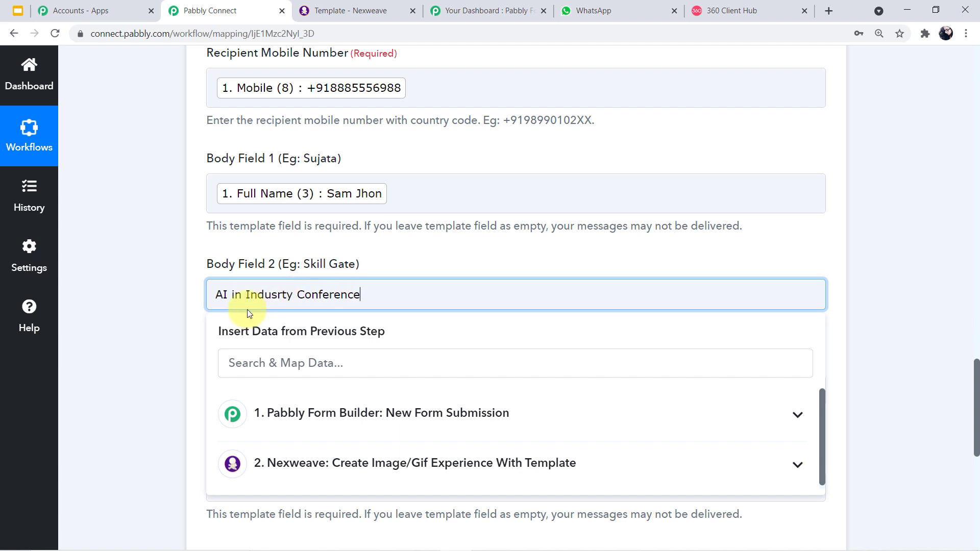
pyautogui.click(161, 309)
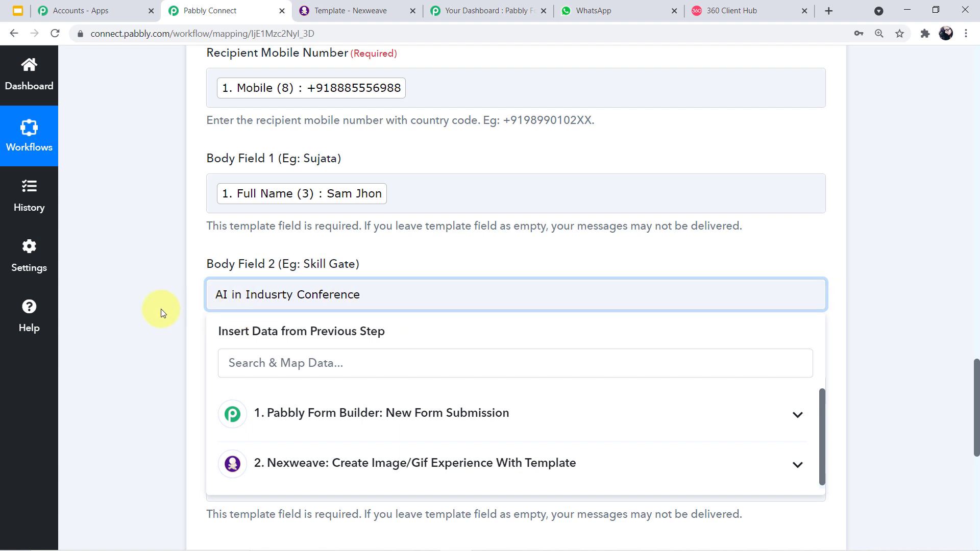
pyautogui.scroll(-1, 380, 318)
pyautogui.scroll(-3, 380, 317)
pyautogui.click(313, 255)
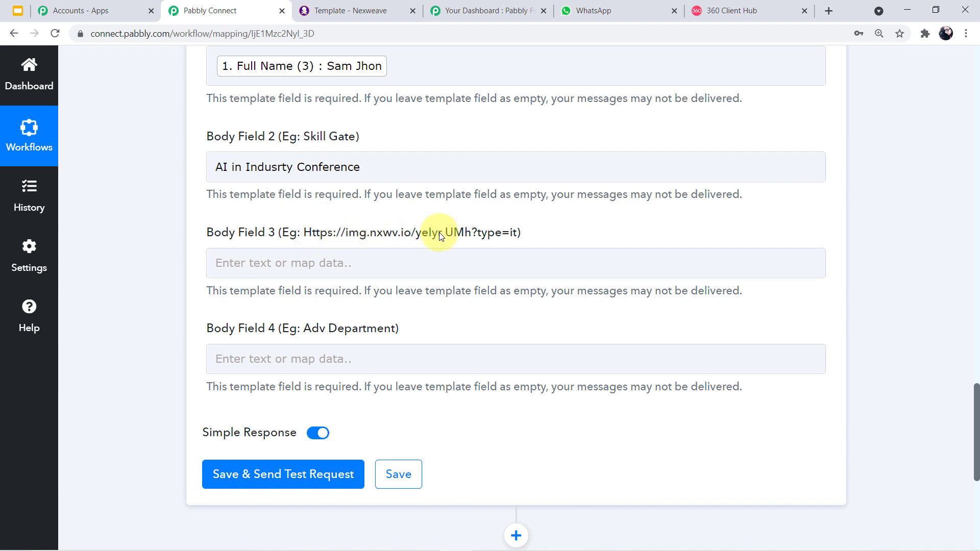
# - Expand the Nexweave step's Response Received section and inspect its img.nxwv.io Image Link URL
pyautogui.click(335, 262)
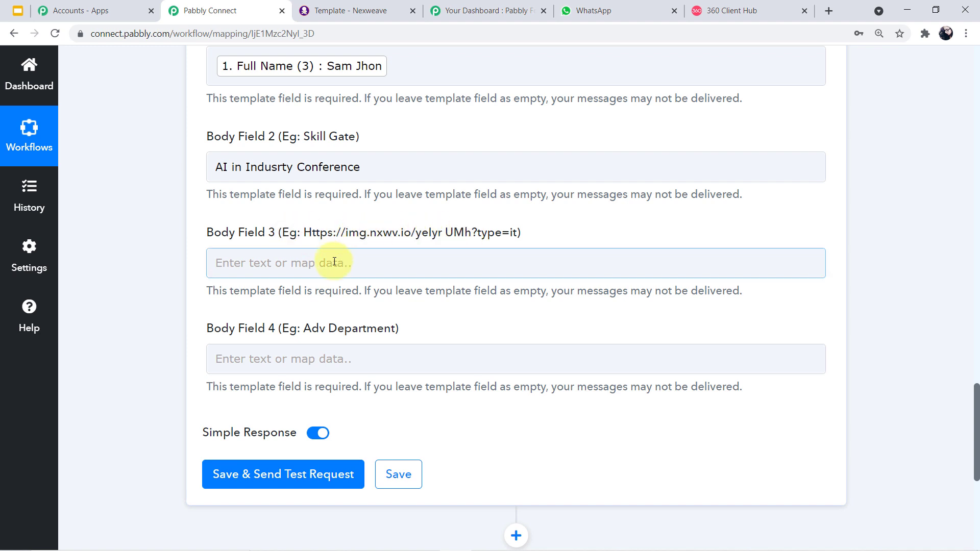
pyautogui.click(335, 262)
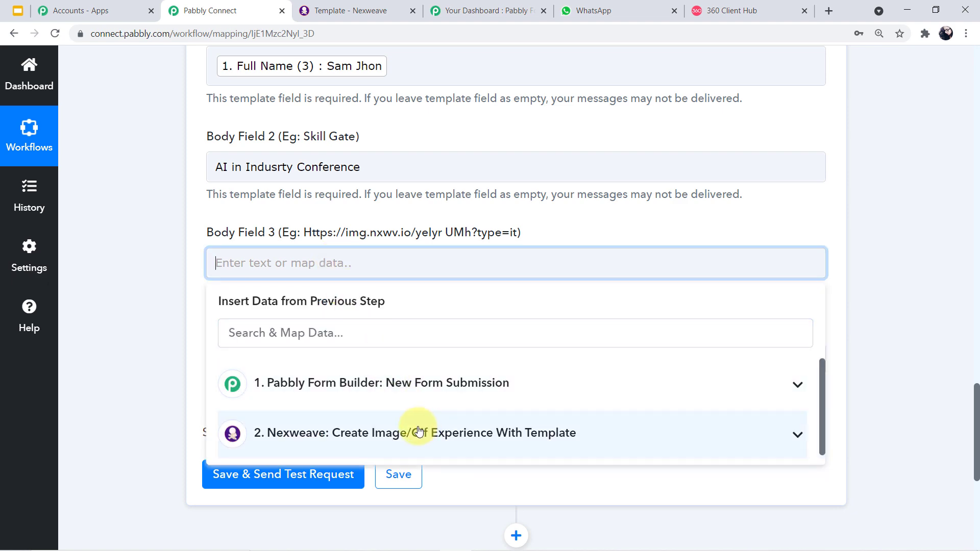
pyautogui.scroll(15, 908, 277)
pyautogui.scroll(3, 907, 277)
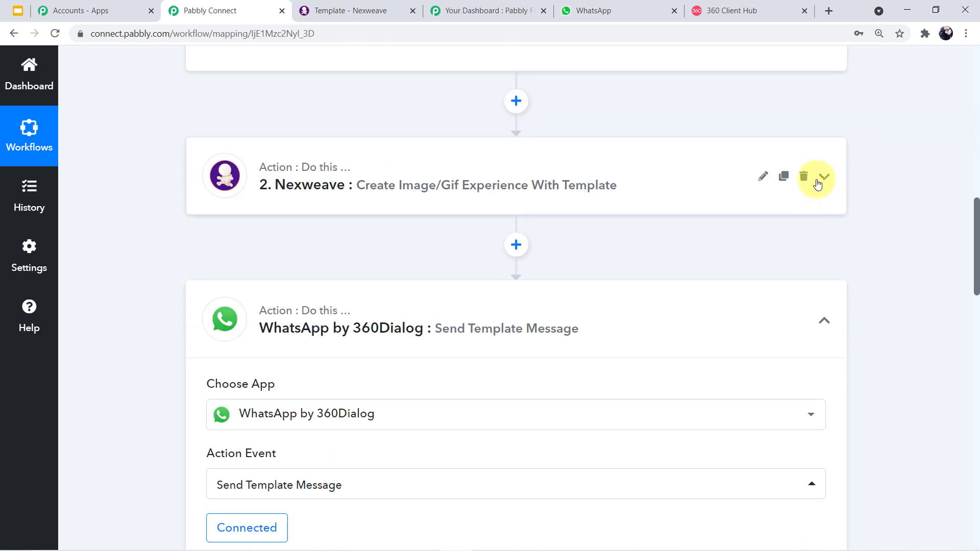
pyautogui.click(819, 184)
pyautogui.scroll(-8, 715, 287)
pyautogui.scroll(-7, 716, 289)
pyautogui.scroll(3, 711, 286)
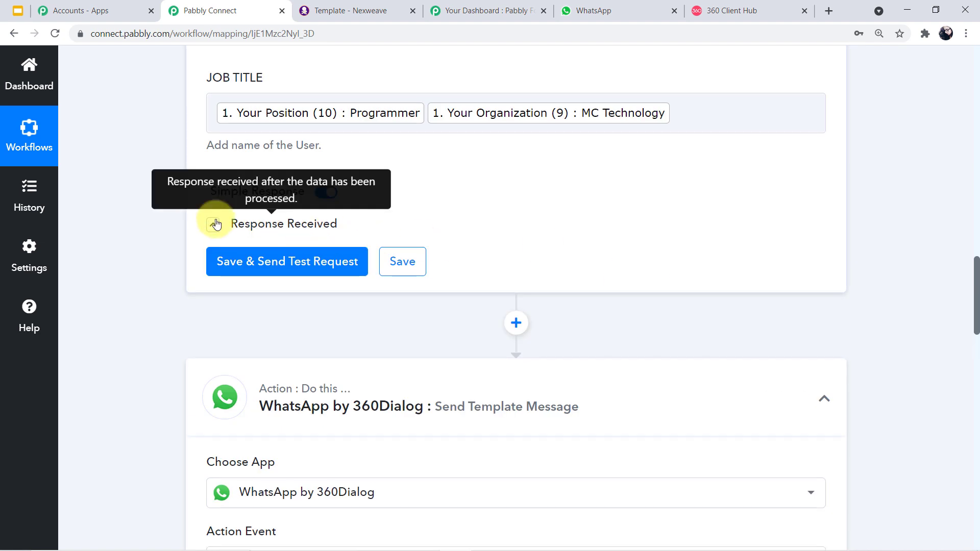
pyautogui.click(215, 224)
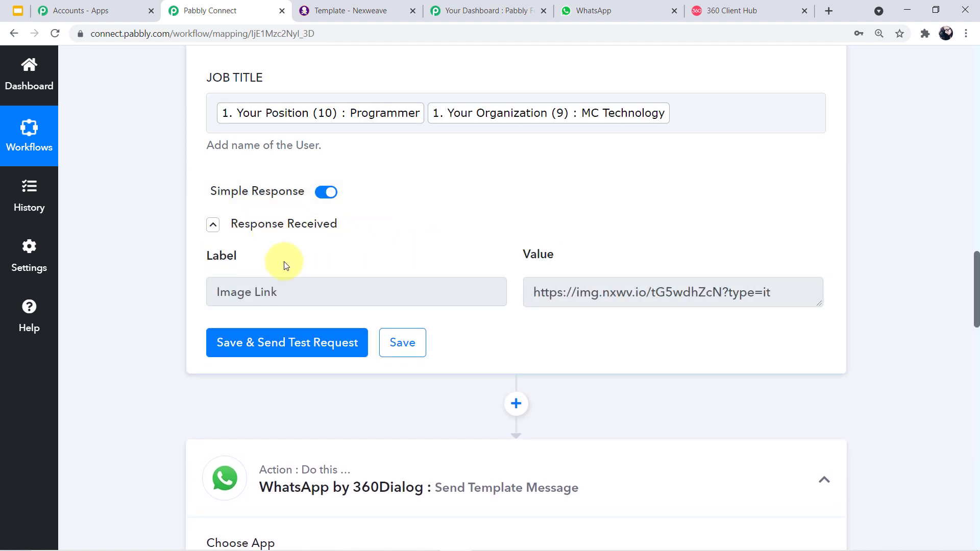
pyautogui.moveTo(787, 292); pyautogui.dragTo(513, 294)
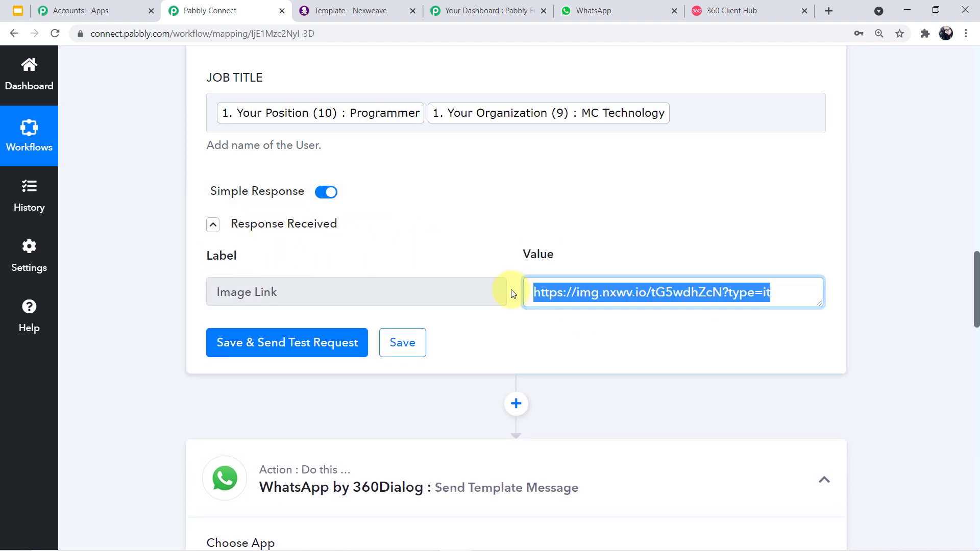
pyautogui.scroll(-13, 890, 308)
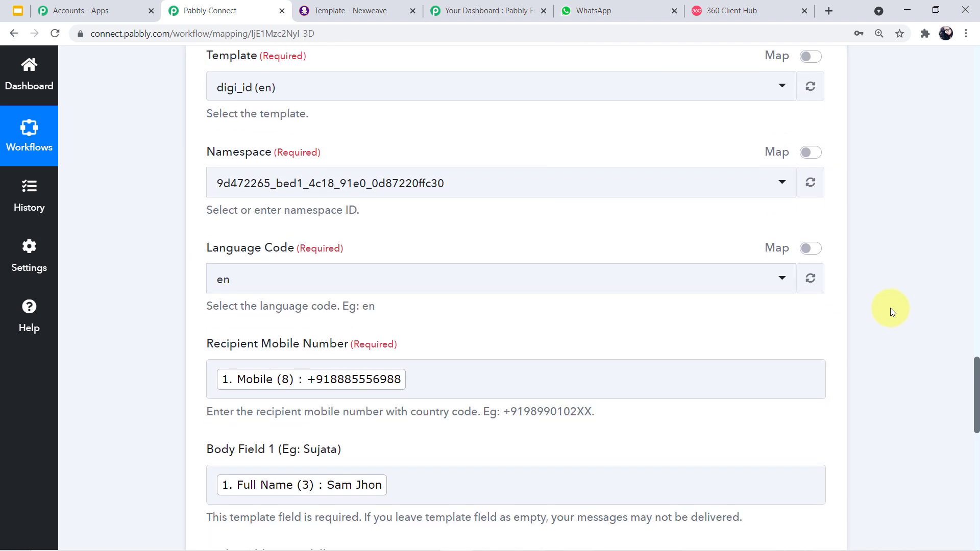
pyautogui.scroll(-6, 891, 307)
# - Map Body Field 3 to Nexweave: Create Image/Gif Experience's '2. Image Link' output
pyautogui.click(454, 363)
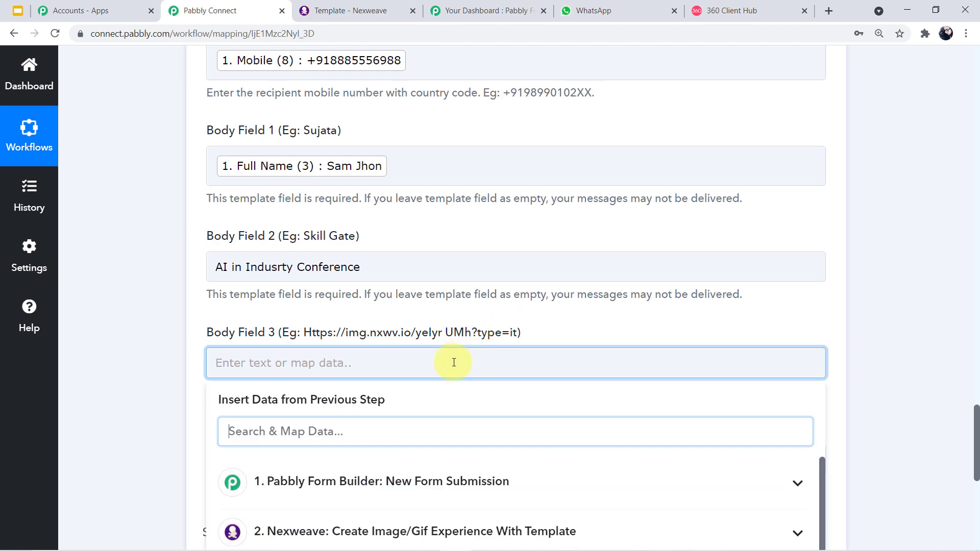
pyautogui.scroll(-2, 453, 363)
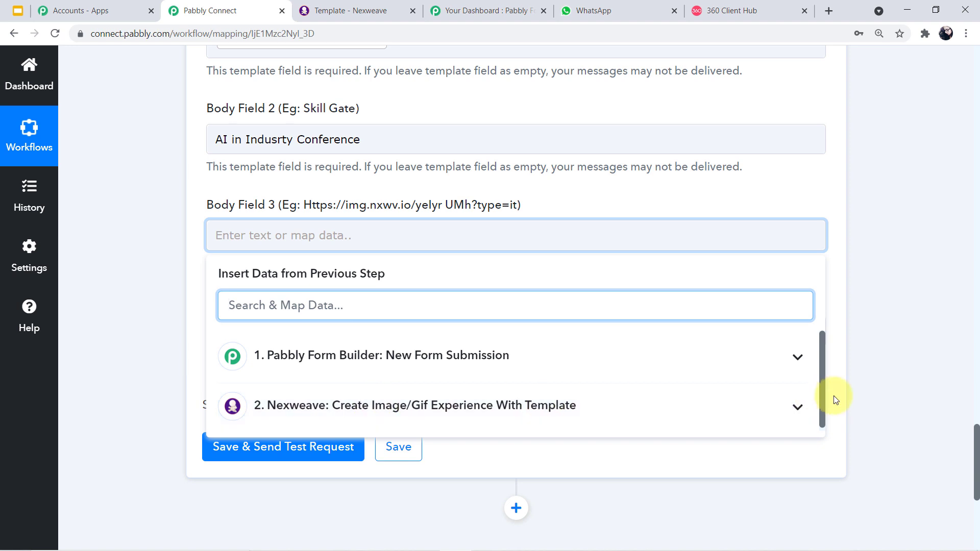
pyautogui.click(797, 407)
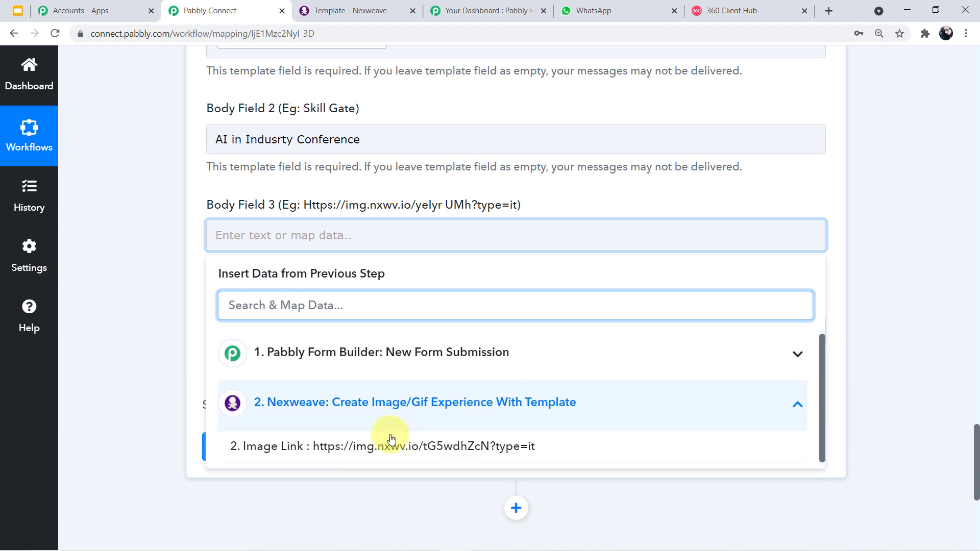
pyautogui.click(408, 446)
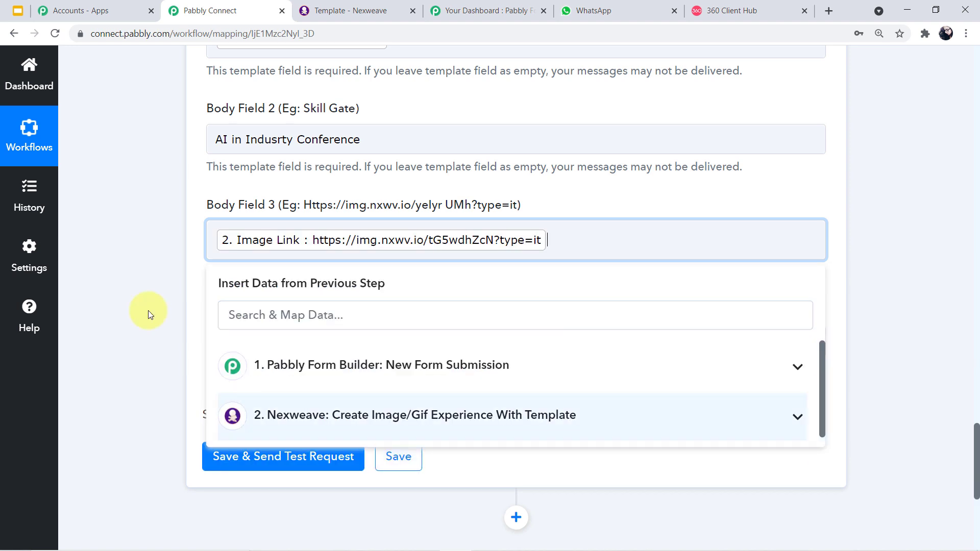
pyautogui.click(149, 269)
pyautogui.scroll(-1, 124, 269)
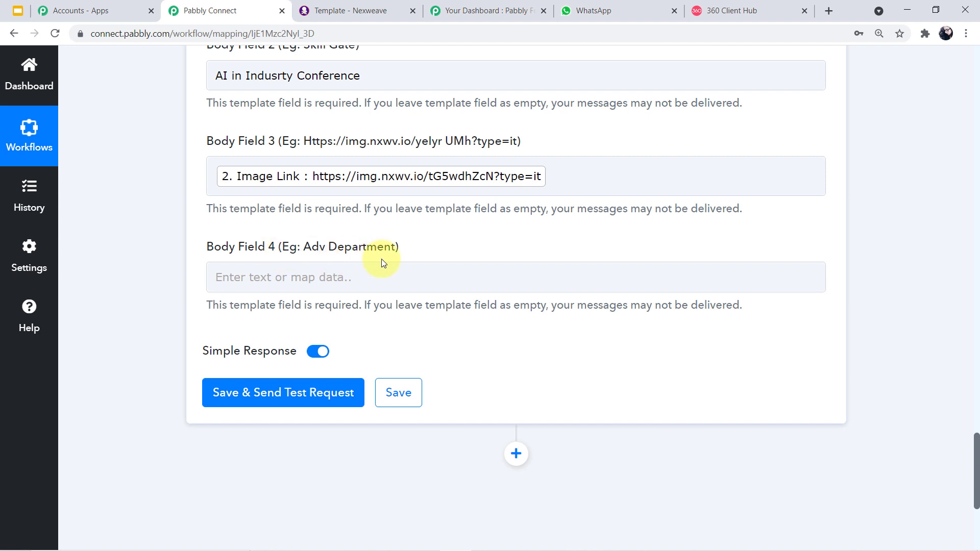
# - Enter 'AI Institude/Bhopal' in Body Field 4
pyautogui.click(301, 284)
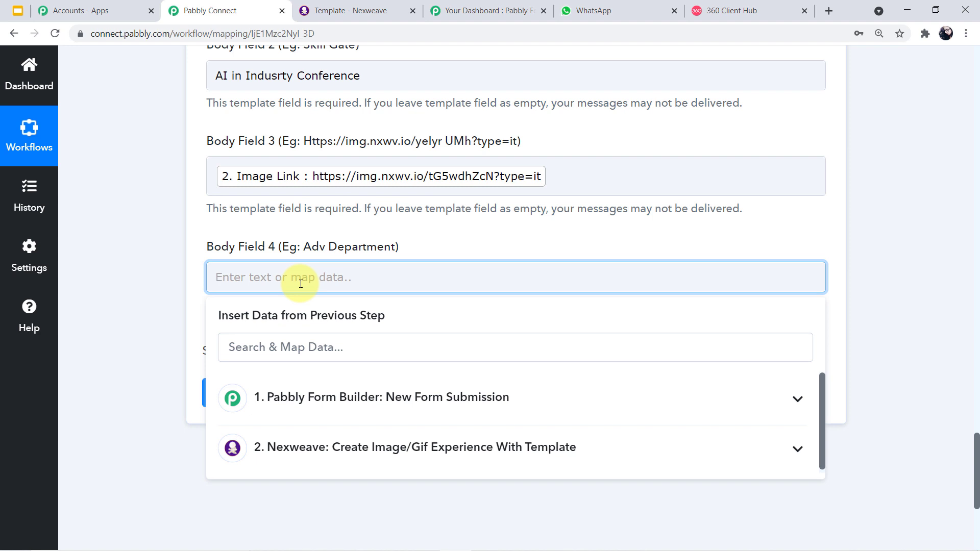
pyautogui.write('Ai')
pyautogui.write('I')
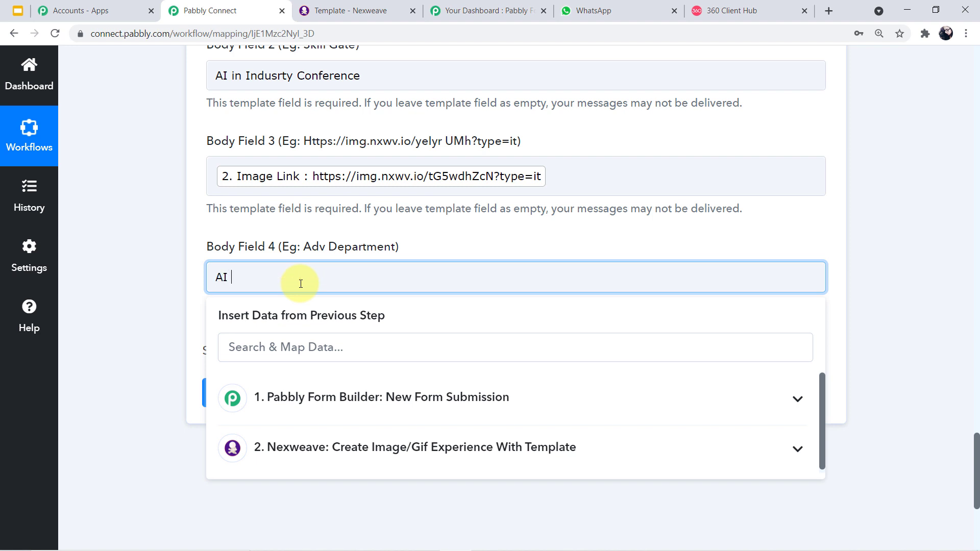
pyautogui.scroll(1, 300, 284)
pyautogui.click(320, 339)
pyautogui.write('I')
pyautogui.write('nsy')
pyautogui.write('titude')
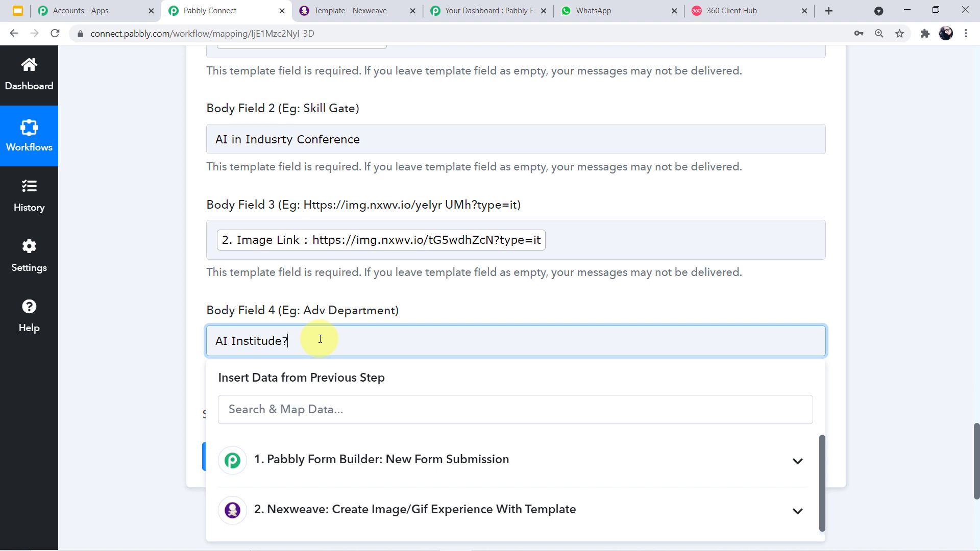
pyautogui.write('/Bhopal')
pyautogui.click(174, 361)
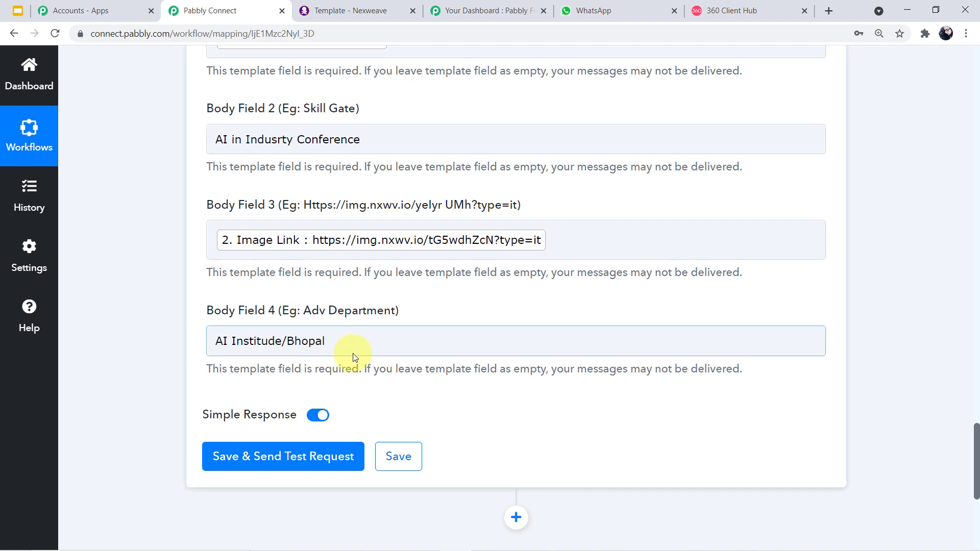
pyautogui.scroll(4, 353, 353)
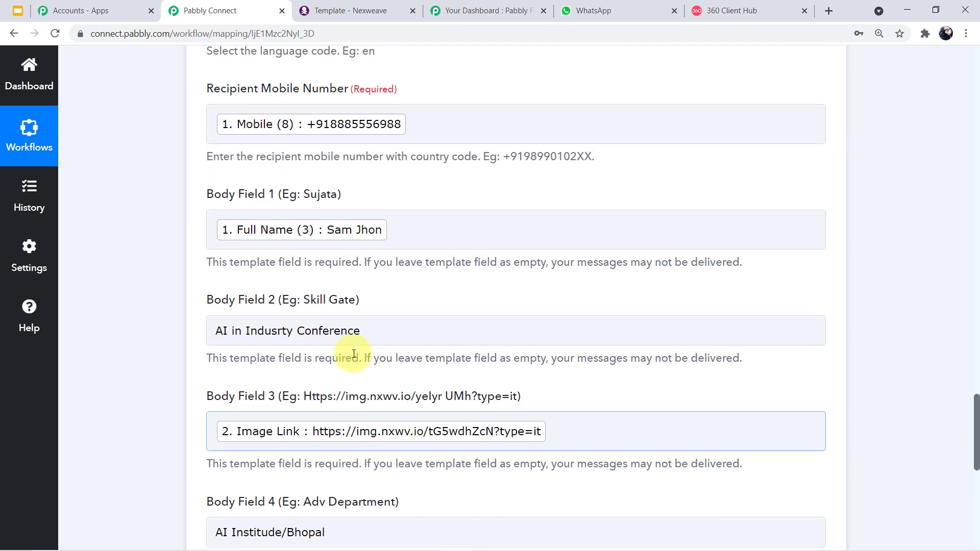
# - Save the WhatsApp step and send a test request, confirming Meta API status stable and version 2.35.4
pyautogui.scroll(5, 356, 341)
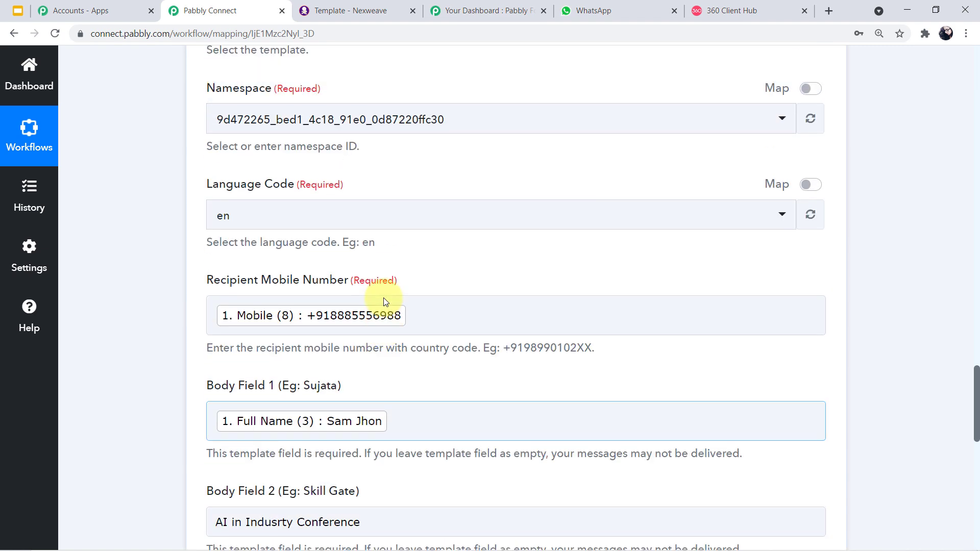
pyautogui.scroll(2, 384, 298)
pyautogui.scroll(-12, 384, 299)
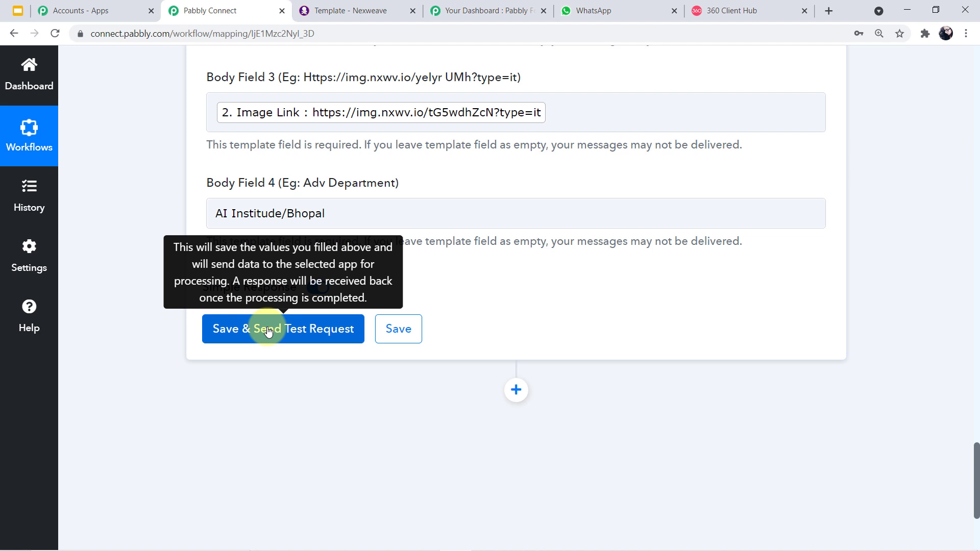
pyautogui.click(269, 332)
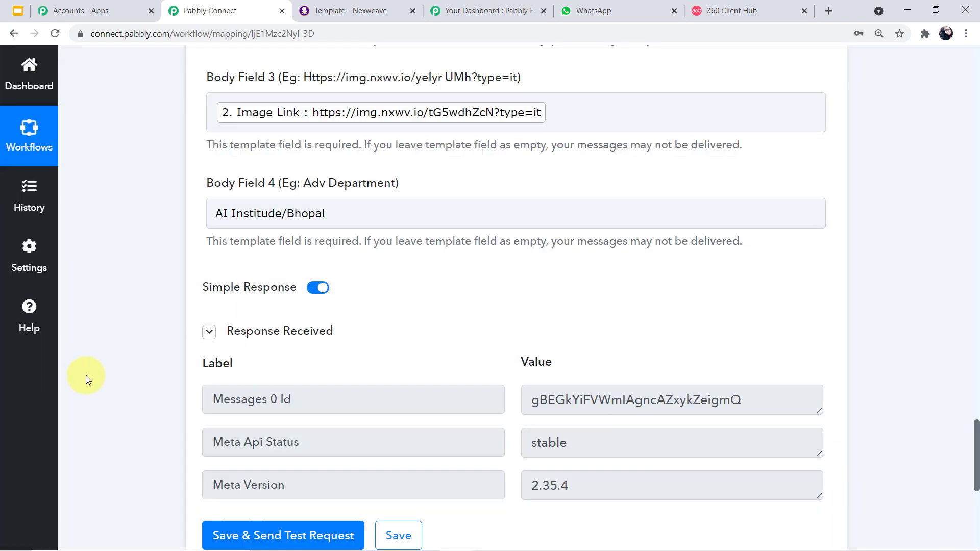
pyautogui.scroll(-1, 498, 339)
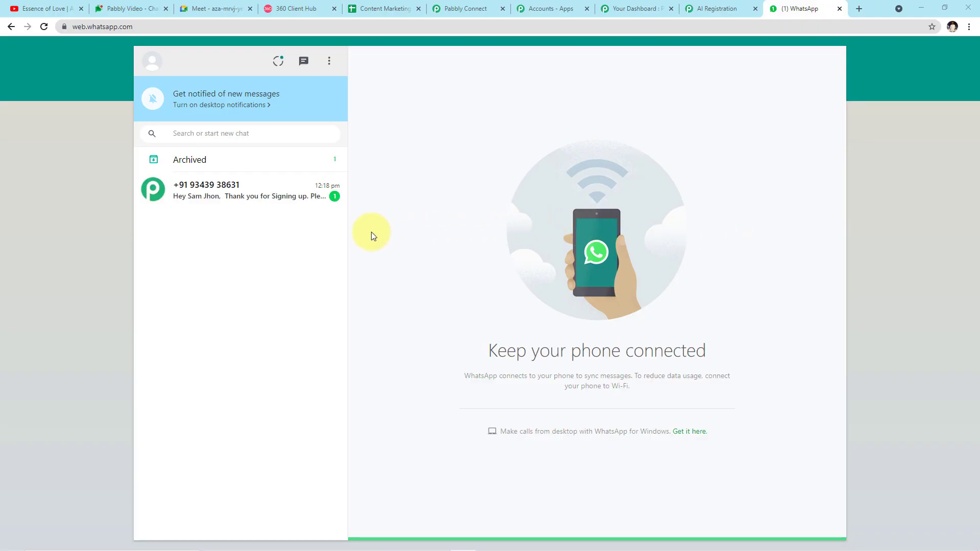
# - Open the business chat and select the img.nxwv.io ID-card link in the thank-you message
pyautogui.click(237, 213)
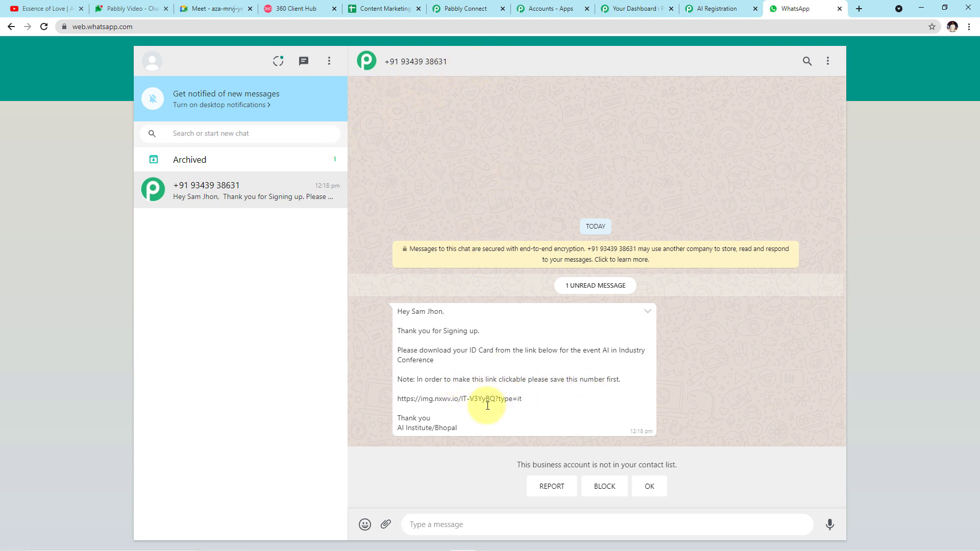
pyautogui.moveTo(526, 398); pyautogui.dragTo(519, 401)
pyautogui.tripleClick(473, 396)
pyautogui.hotkey('ctrl', 'c')
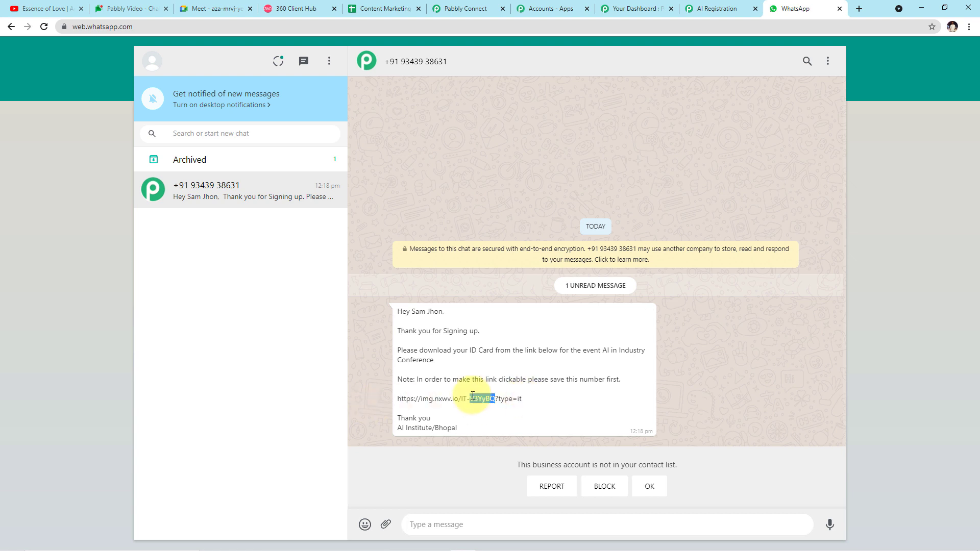
pyautogui.click(859, 10)
pyautogui.click(753, 27)
pyautogui.hotkey('ctrl', 'v')
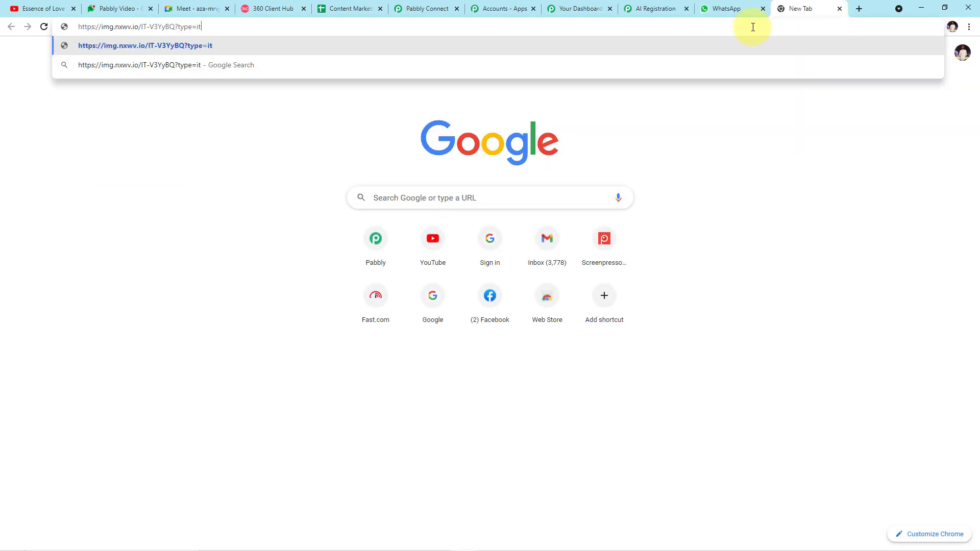
pyautogui.press('Return')
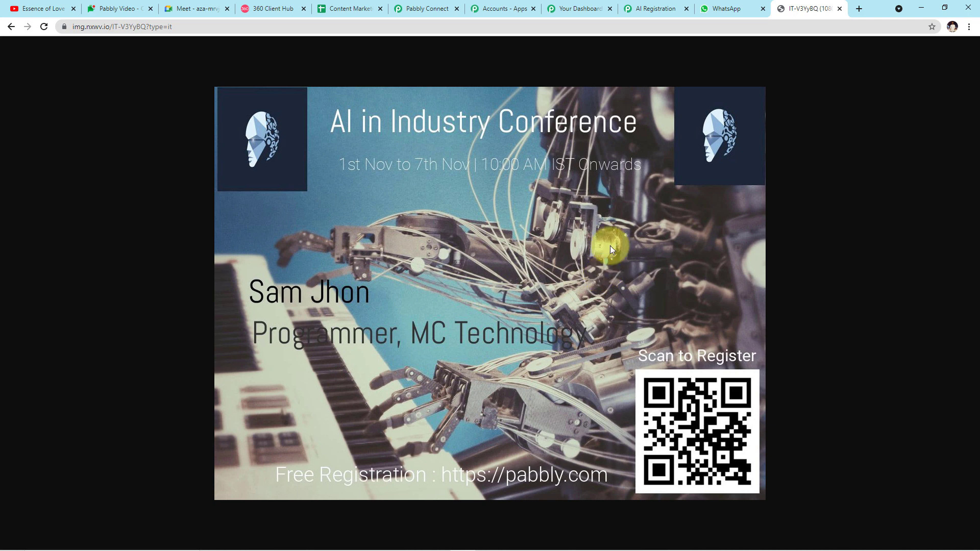
pyautogui.click(840, 9)
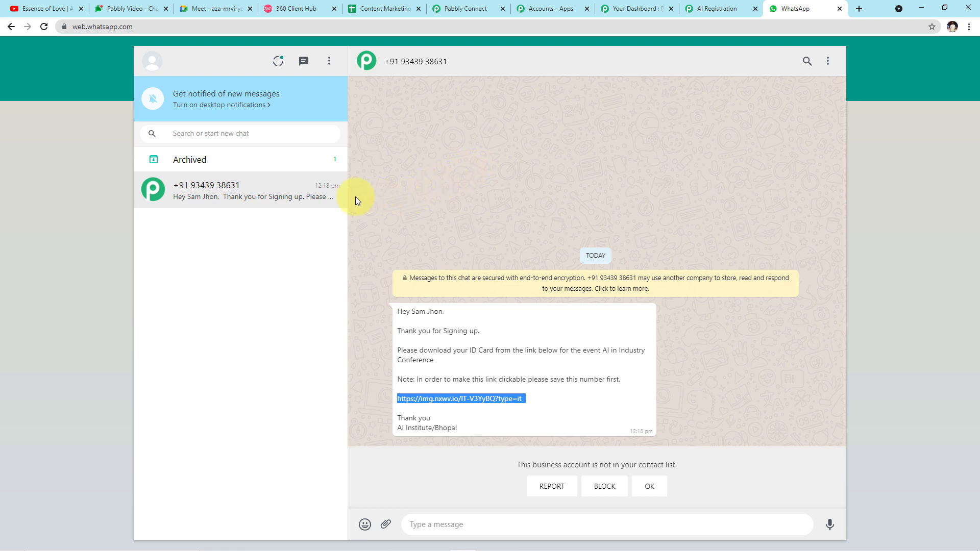
# - Delete the business chat from WhatsApp Web
pyautogui.click(334, 197)
pyautogui.click(388, 258)
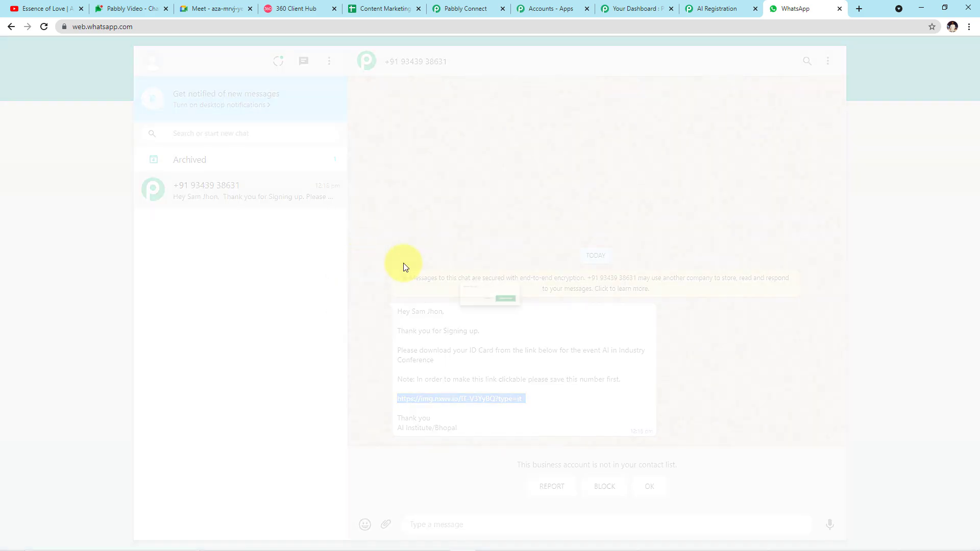
pyautogui.click(528, 310)
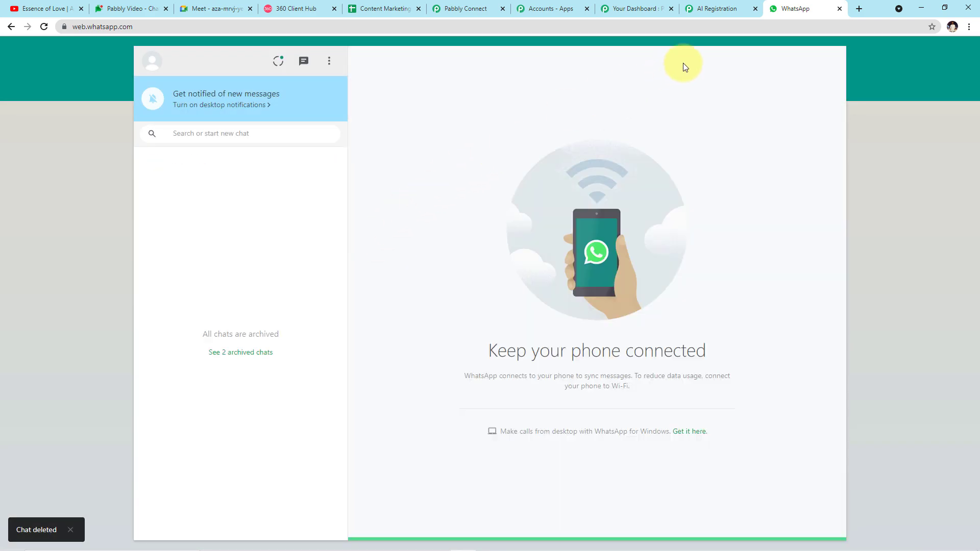
# - Reload the AI Registration form blank and confirm WhatsApp's chat list is empty
pyautogui.click(717, 9)
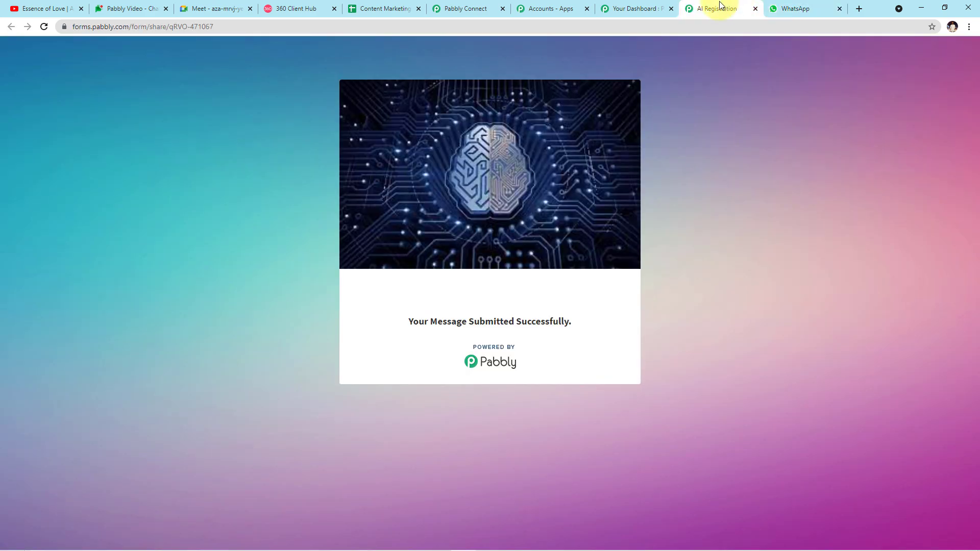
pyautogui.click(685, 31)
pyautogui.press('Return')
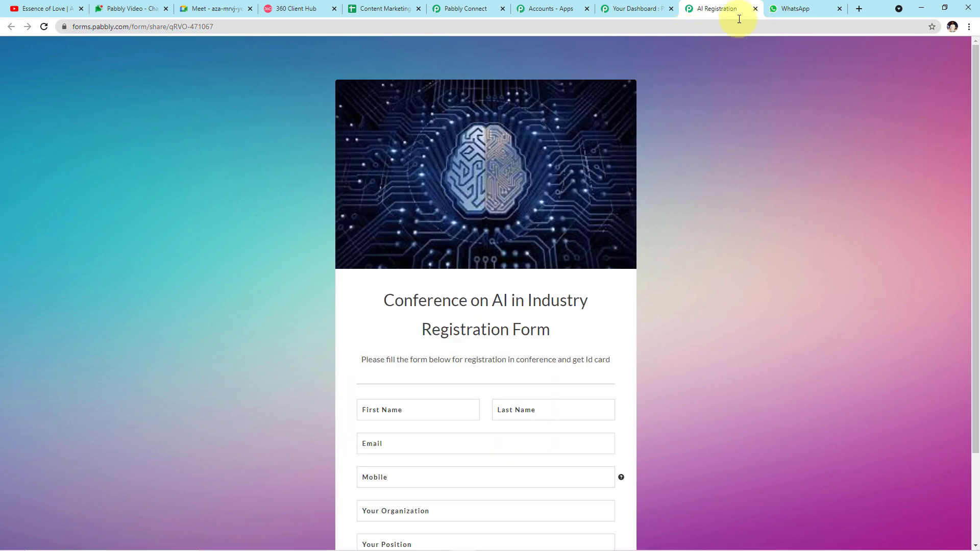
pyautogui.click(800, 9)
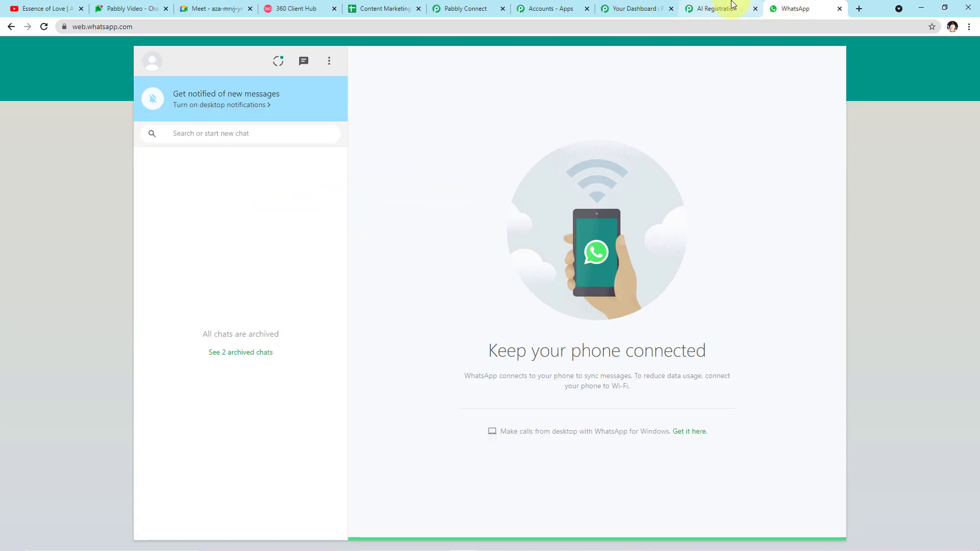
pyautogui.click(717, 8)
# - Submit the completed AI in Industry registration form, then return to WhatsApp to await the message
pyautogui.scroll(-2, 633, 119)
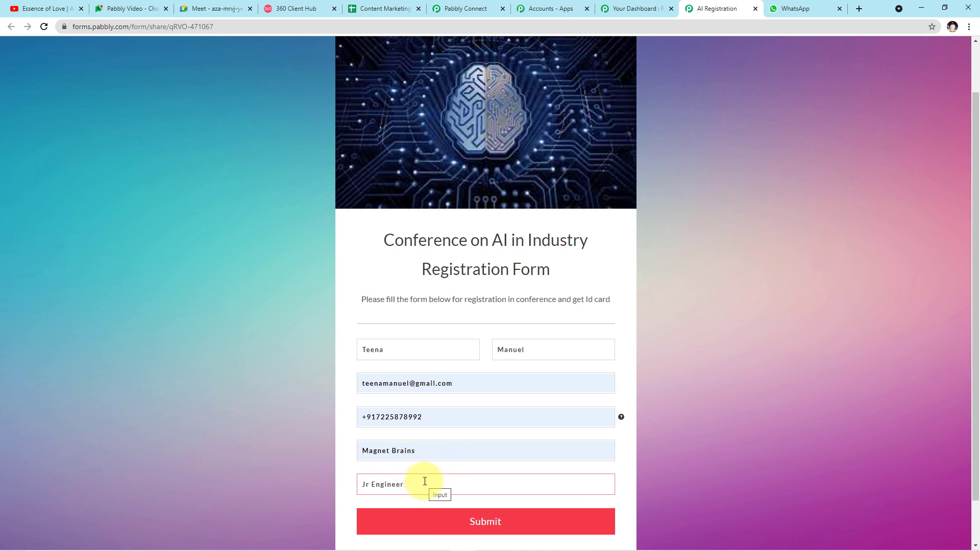
pyautogui.click(456, 528)
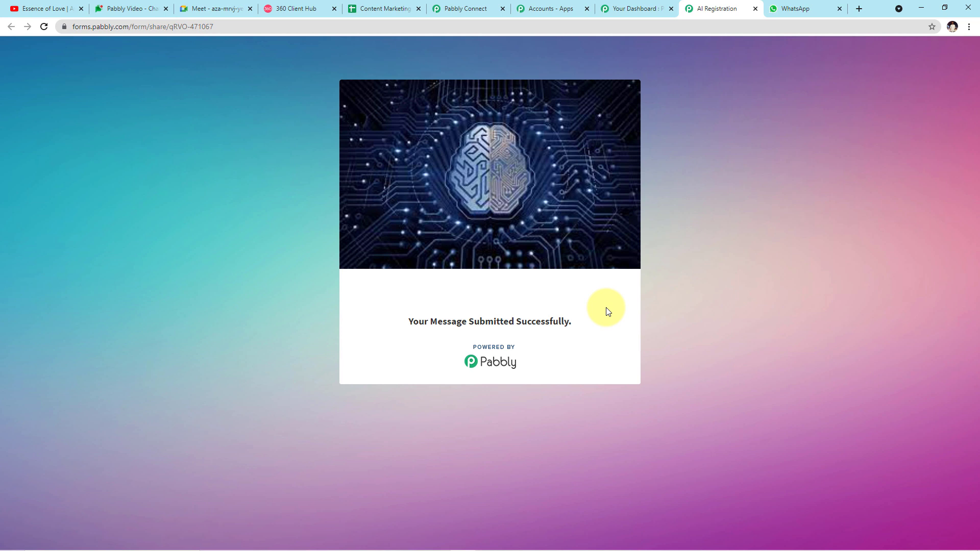
pyautogui.hotkey('ctrl', 'Tab')
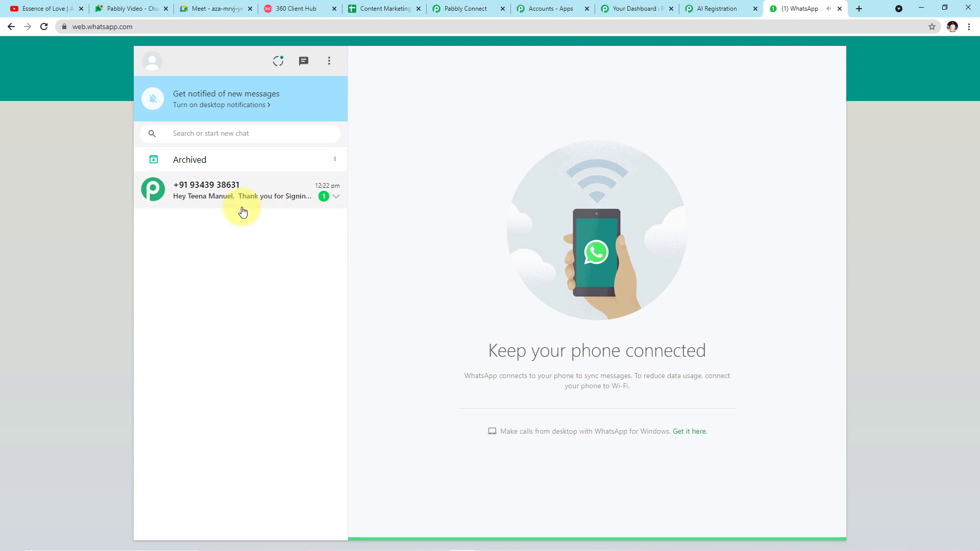
# - Copy the new registrant's img.nxwv.io ID-card link from the chat and load it in a new tab
pyautogui.click(230, 207)
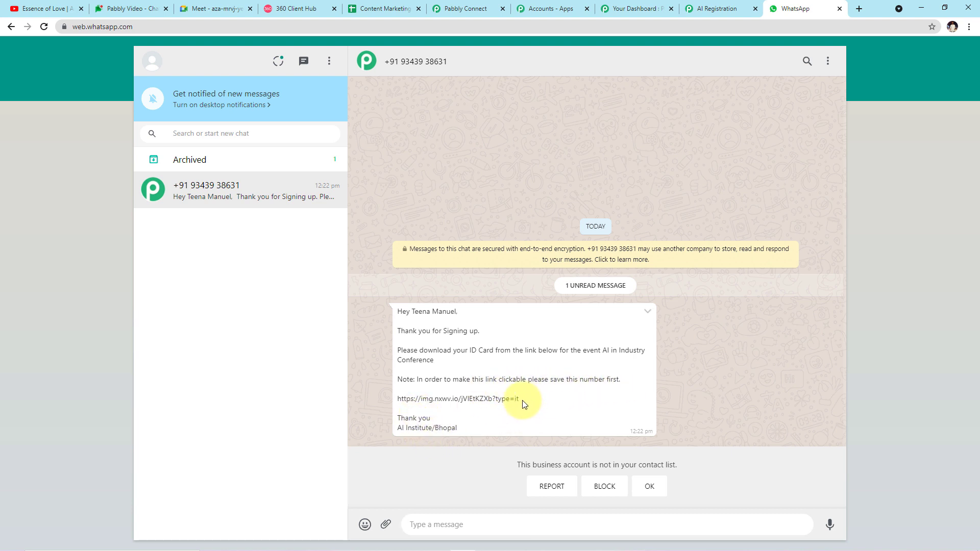
pyautogui.moveTo(520, 401); pyautogui.dragTo(339, 403)
pyautogui.click(490, 397)
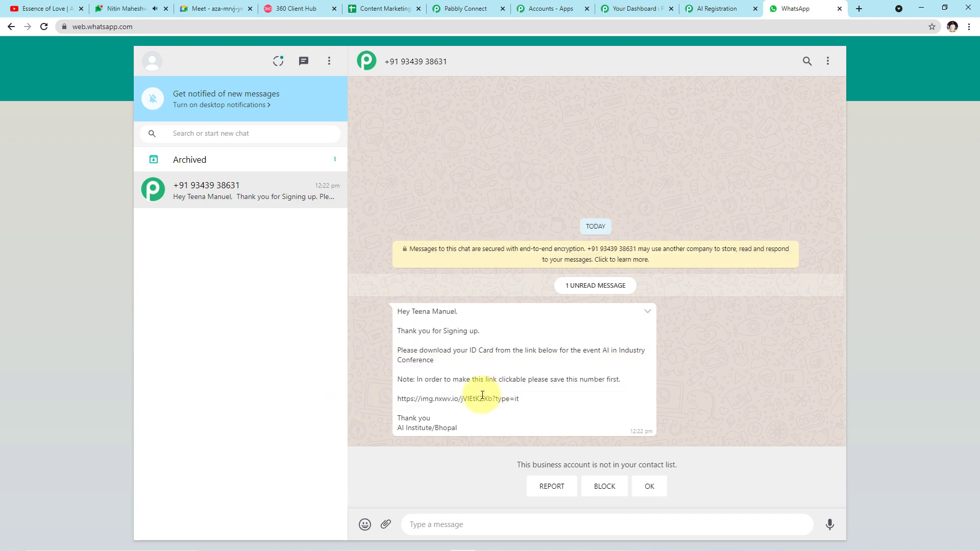
pyautogui.tripleClick(466, 398)
pyautogui.hotkey('ctrl', 'c')
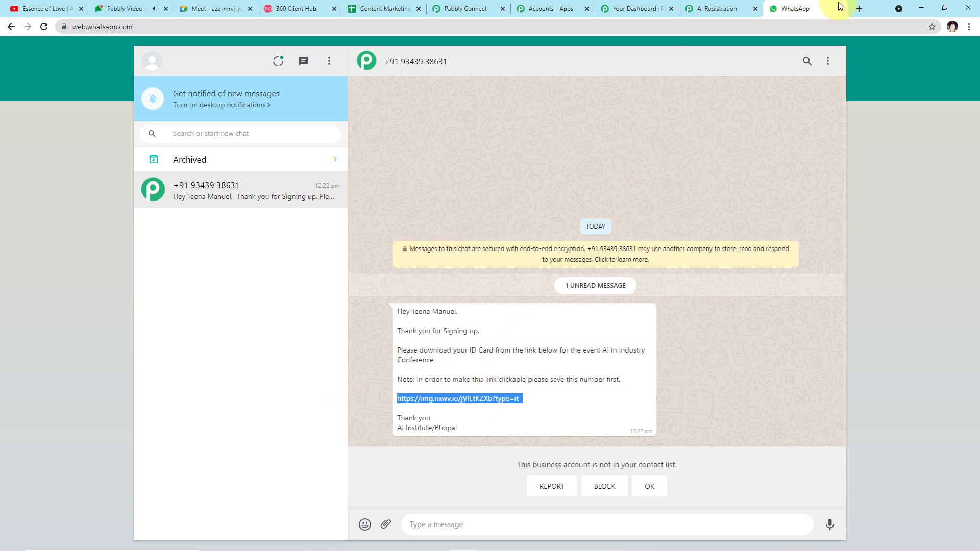
pyautogui.click(859, 8)
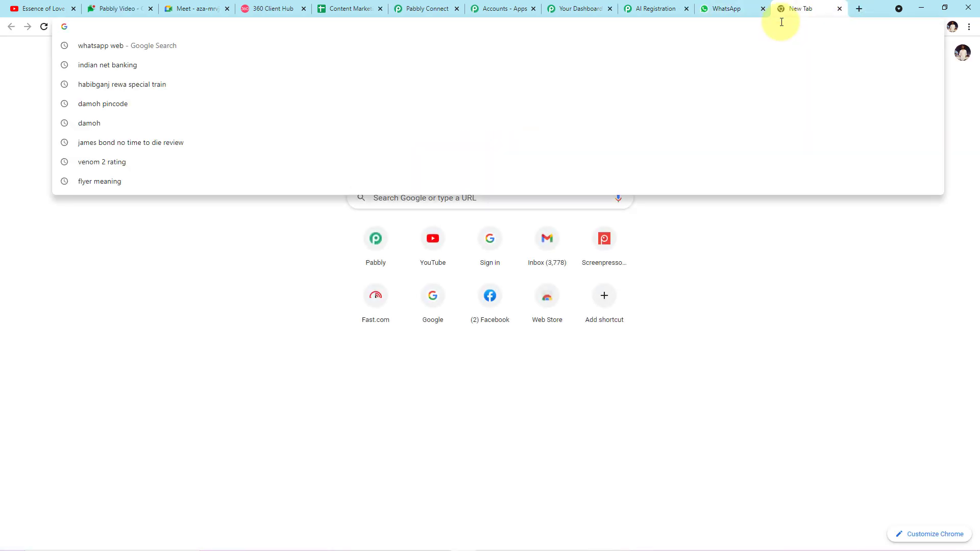
pyautogui.hotkey('ctrl', 'v')
pyautogui.press('Return')
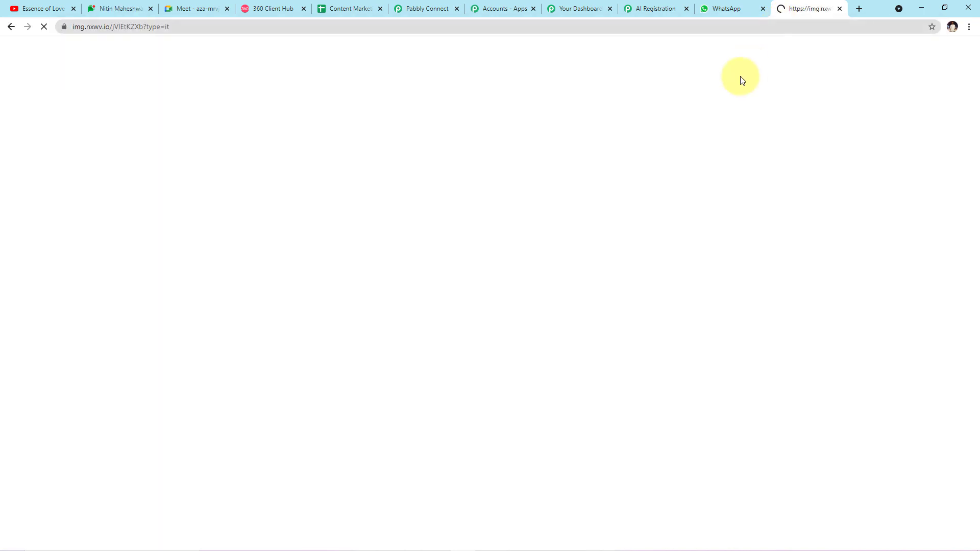